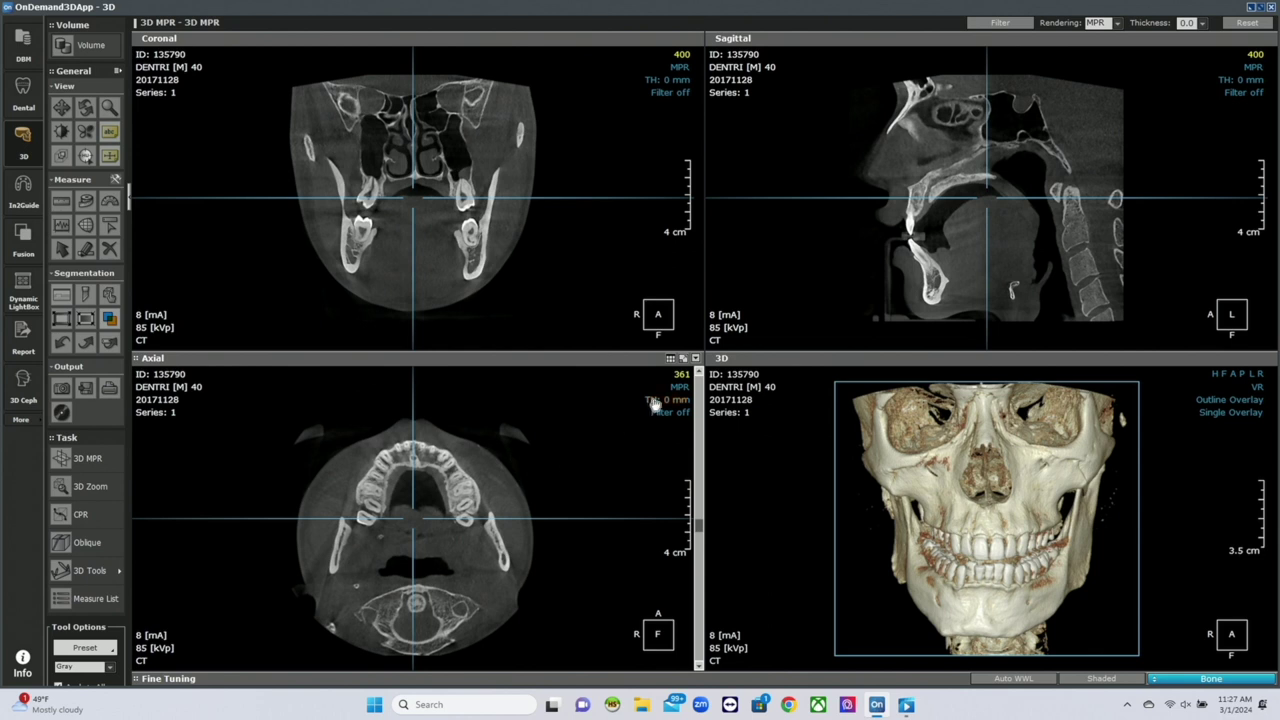
# Enlarge the axial view and magnify the dental arch at slice 441
pyautogui.click(683, 359)
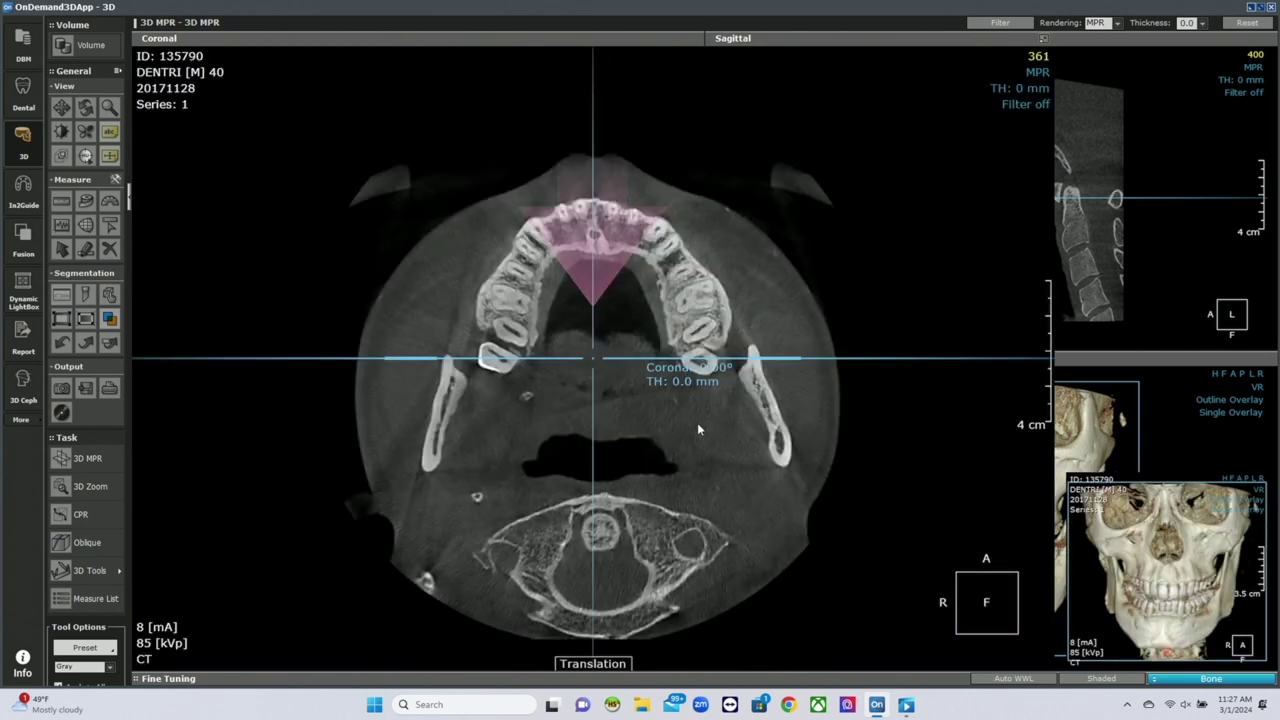
pyautogui.moveTo(1059, 365); pyautogui.dragTo(1046, 446)
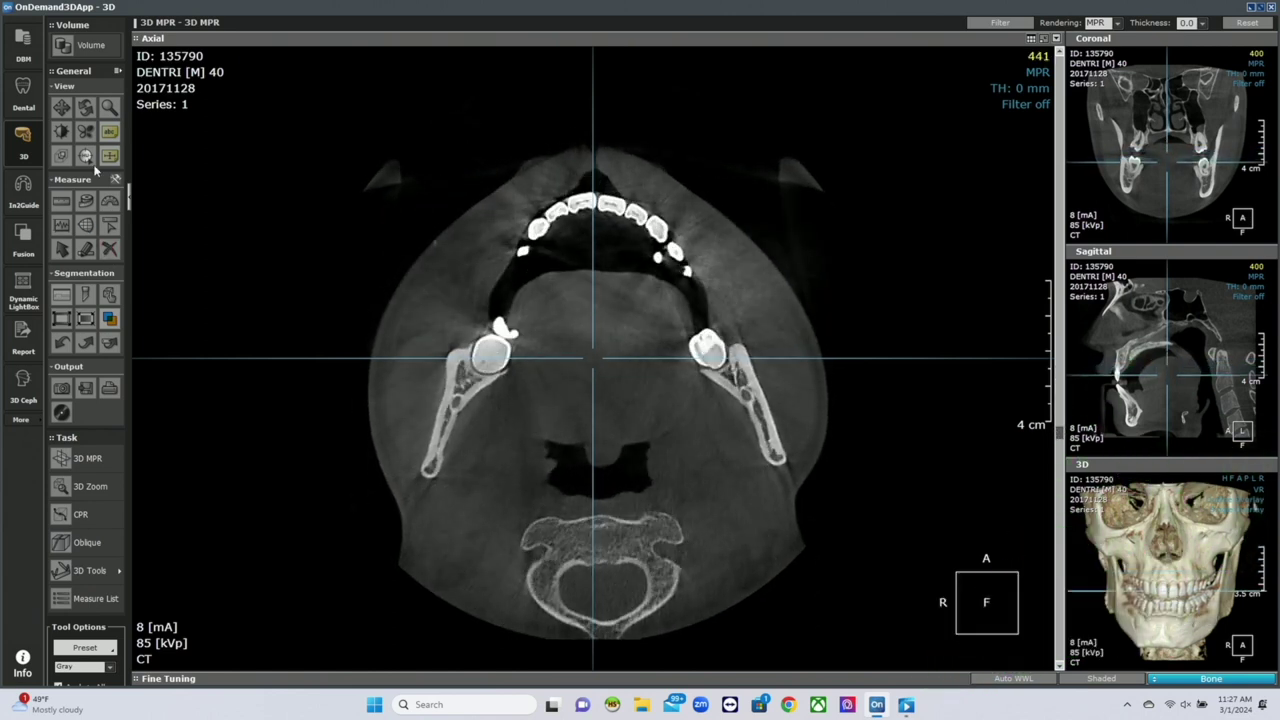
pyautogui.click(109, 107)
pyautogui.moveTo(260, 272); pyautogui.dragTo(260, 257)
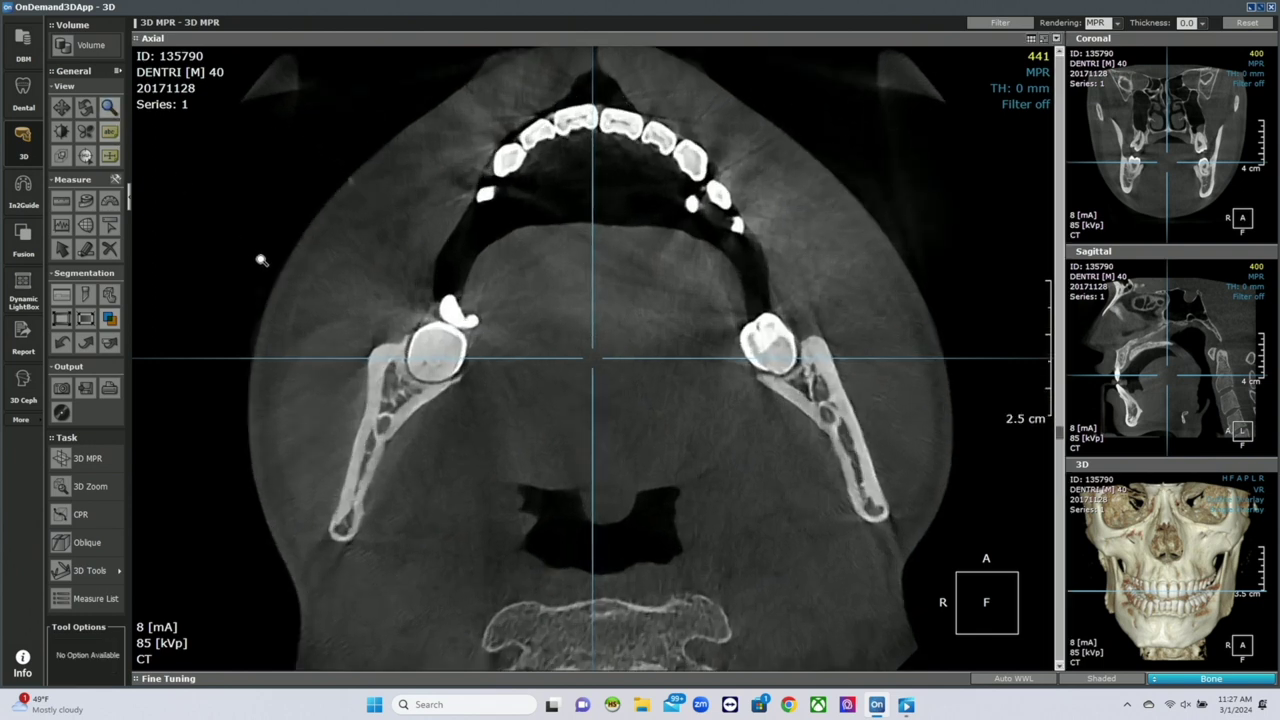
# Step through the axial slices from 441 to 356 to examine the upper teeth from crowns to roots
pyautogui.scroll(8, 801, 205)
pyautogui.scroll(10, 801, 205)
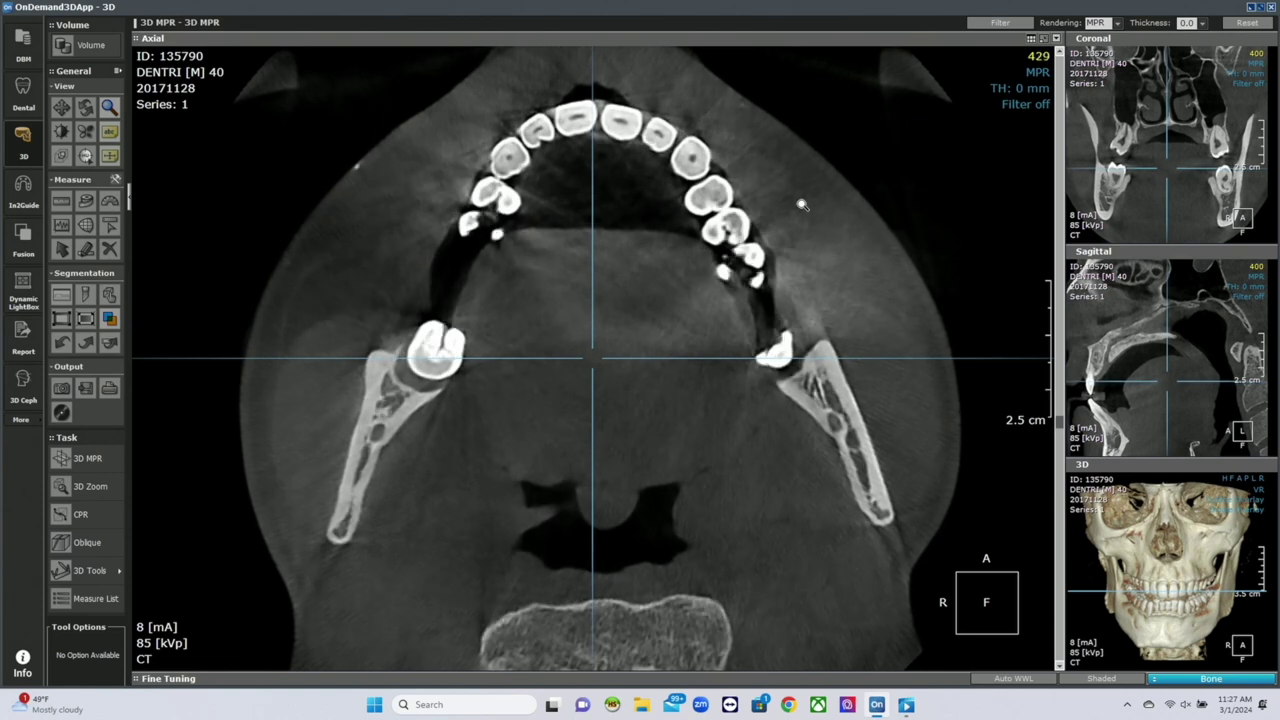
pyautogui.scroll(1, 801, 205)
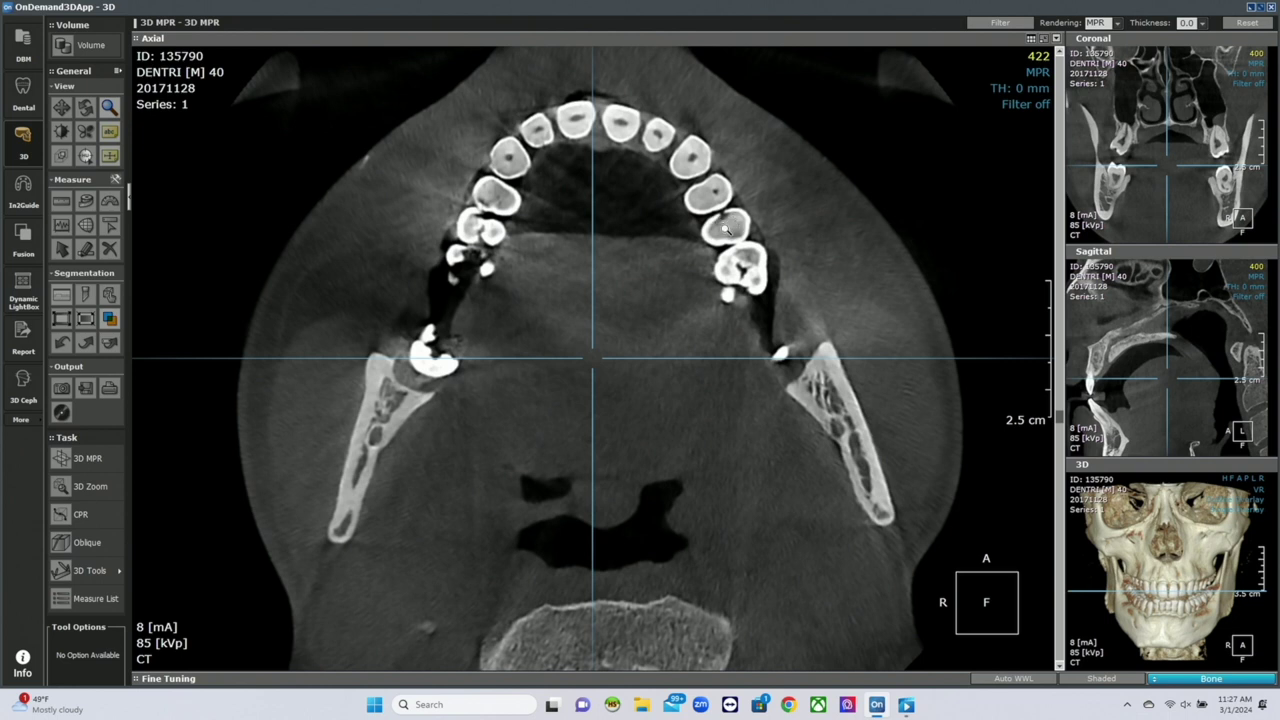
pyautogui.scroll(-5, 508, 192)
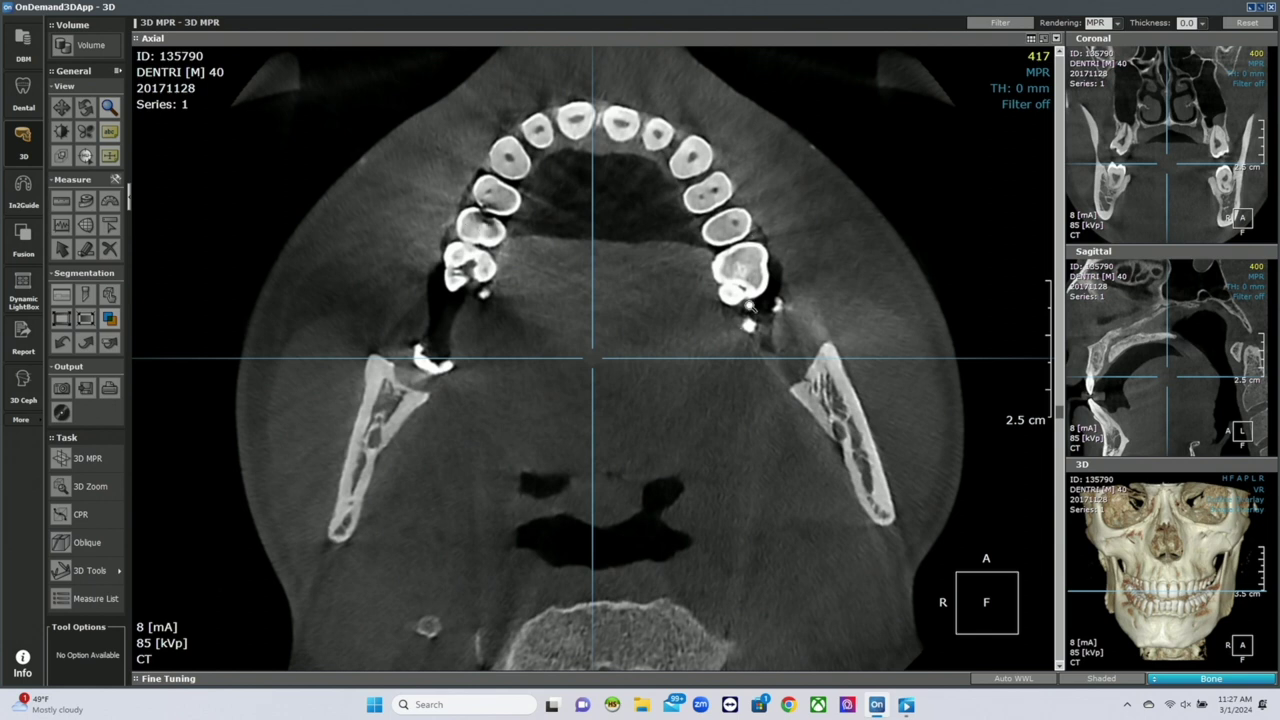
pyautogui.scroll(-11, 745, 273)
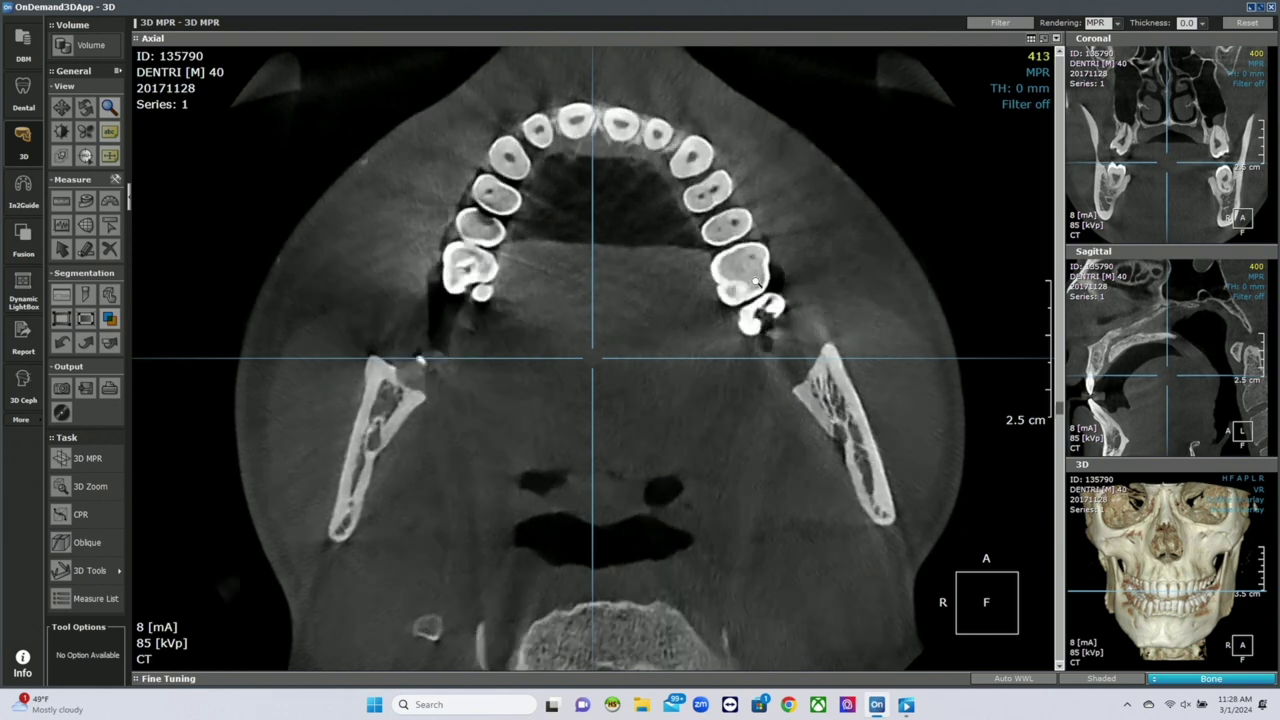
pyautogui.scroll(-12, 765, 282)
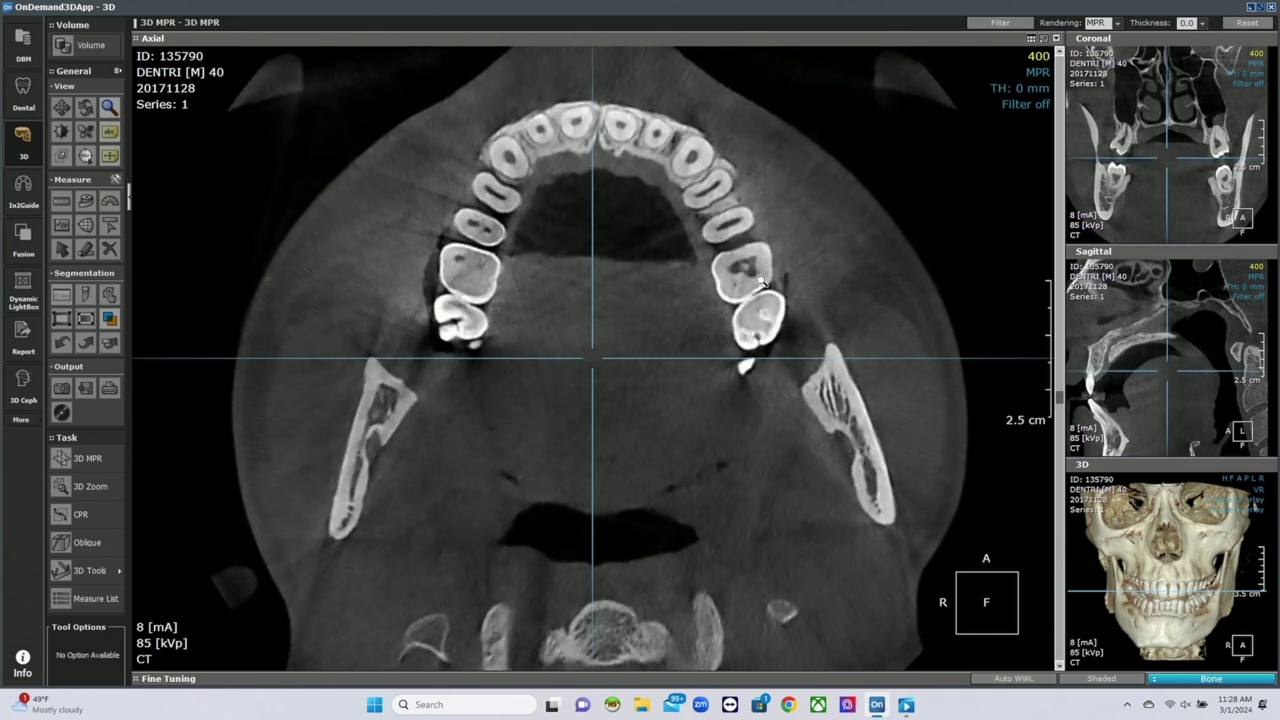
pyautogui.scroll(-15, 765, 282)
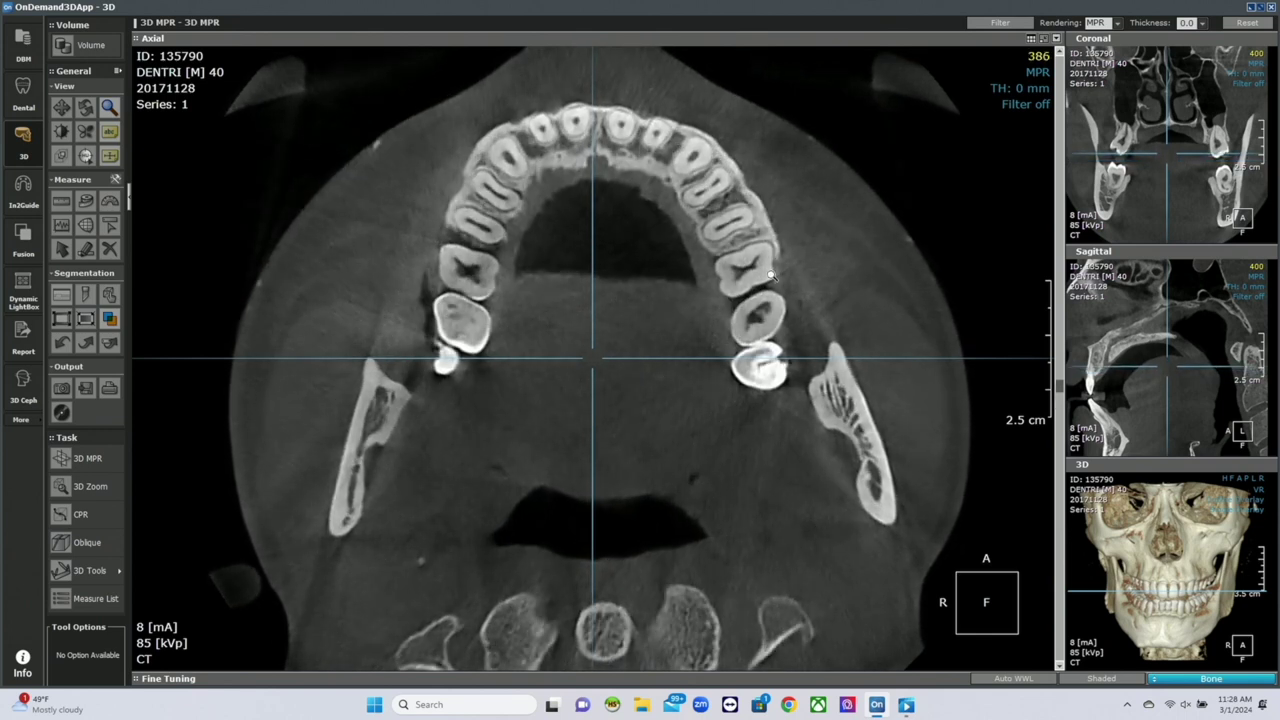
pyautogui.scroll(-12, 772, 272)
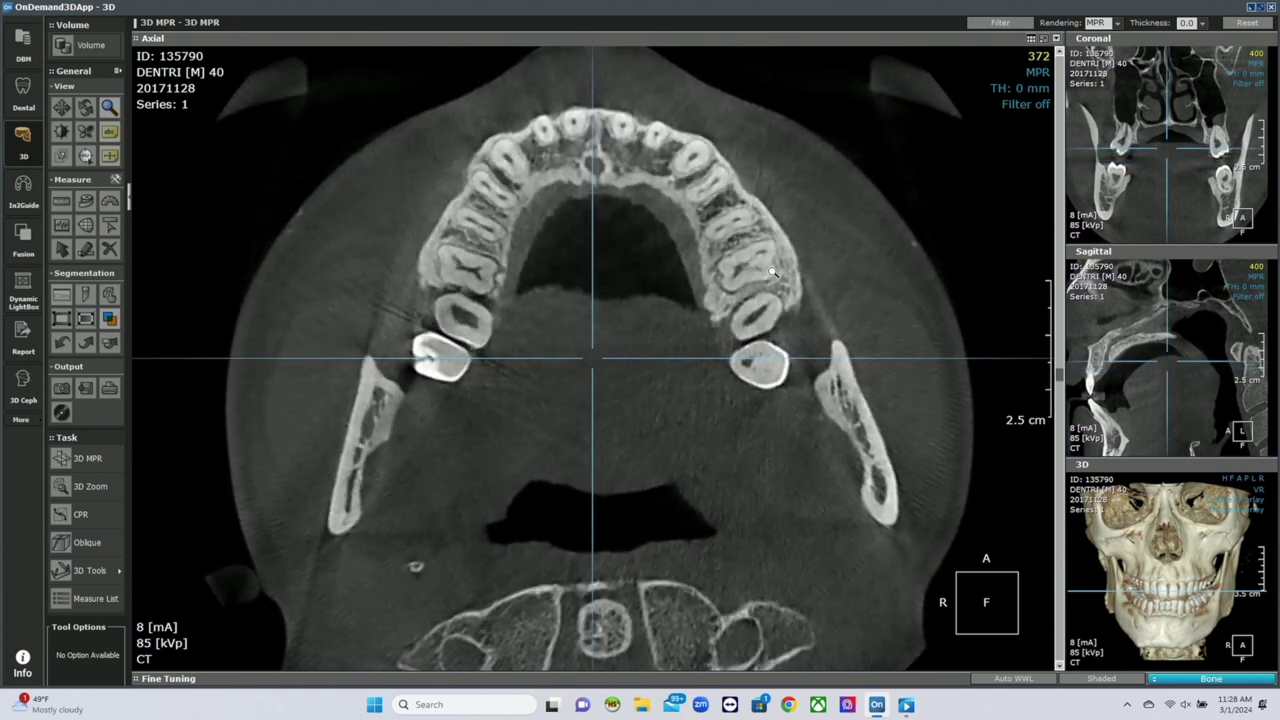
pyautogui.scroll(-11, 772, 272)
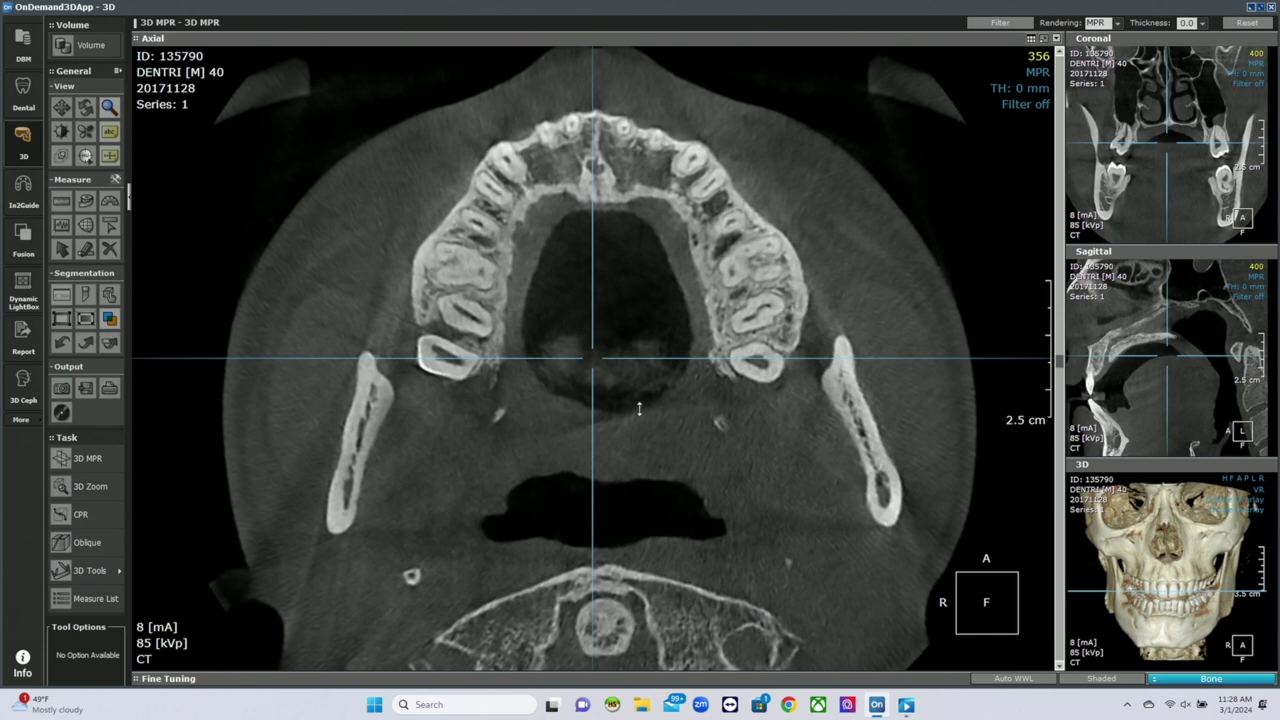
# Create an oblique section through the upper left first molar on axial slice 356 and rotate its plane diagonally across the tooth
pyautogui.click(87, 542)
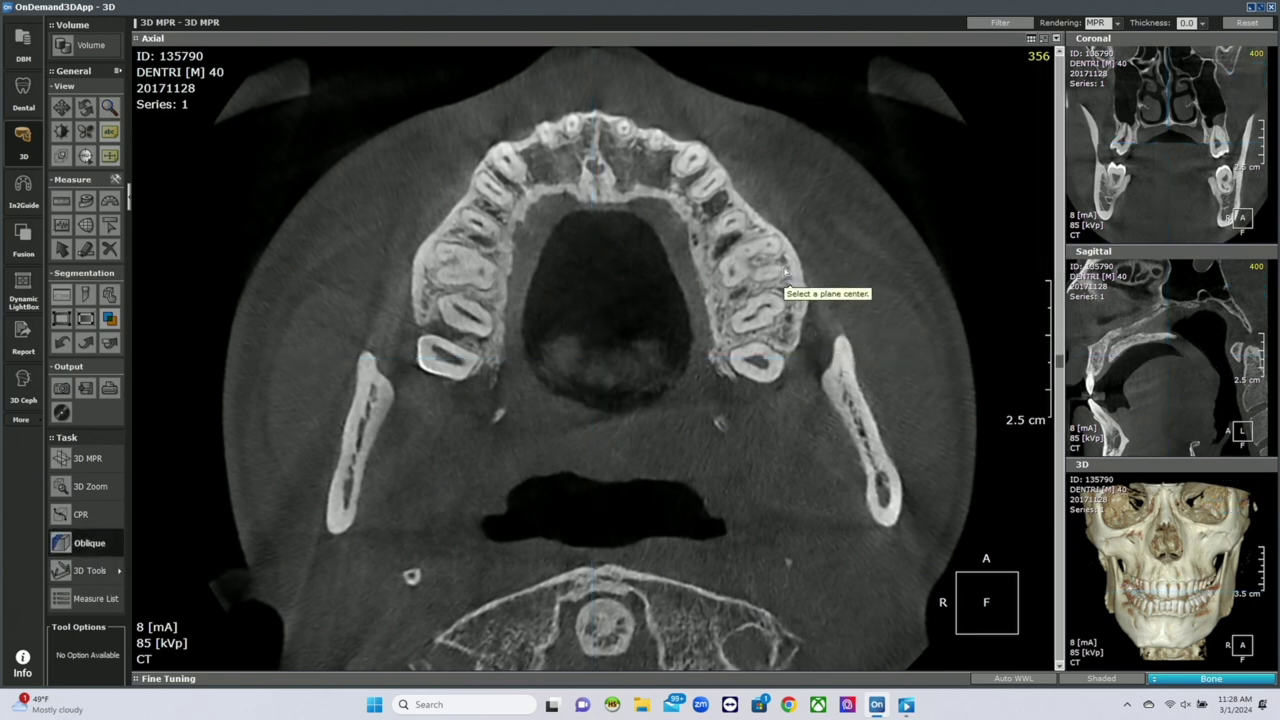
pyautogui.click(765, 265)
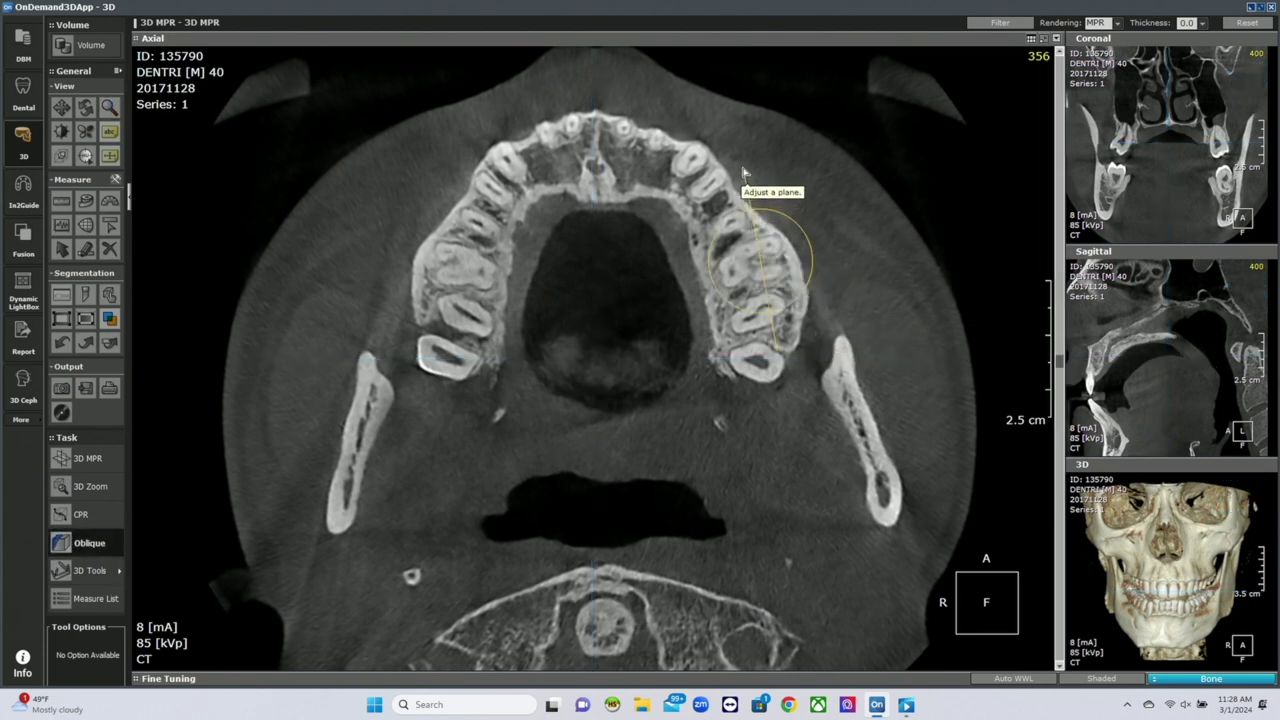
pyautogui.click(743, 170)
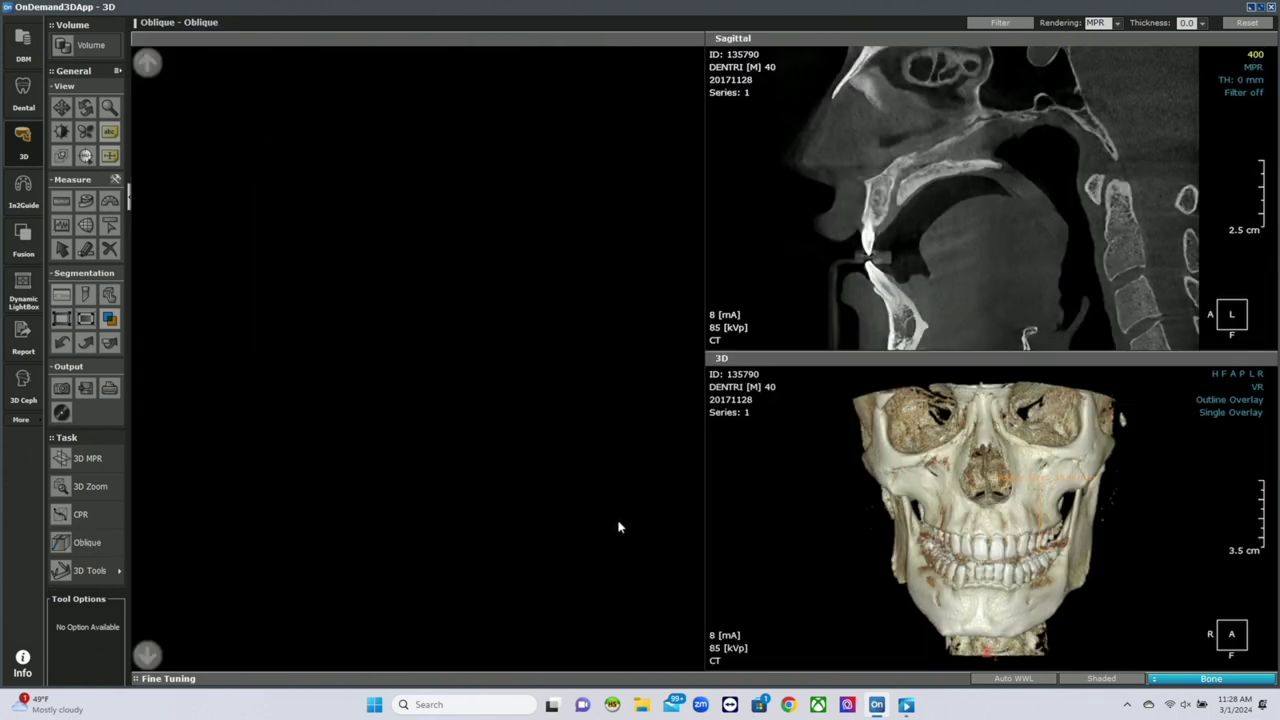
pyautogui.moveTo(498, 328); pyautogui.dragTo(348, 348)
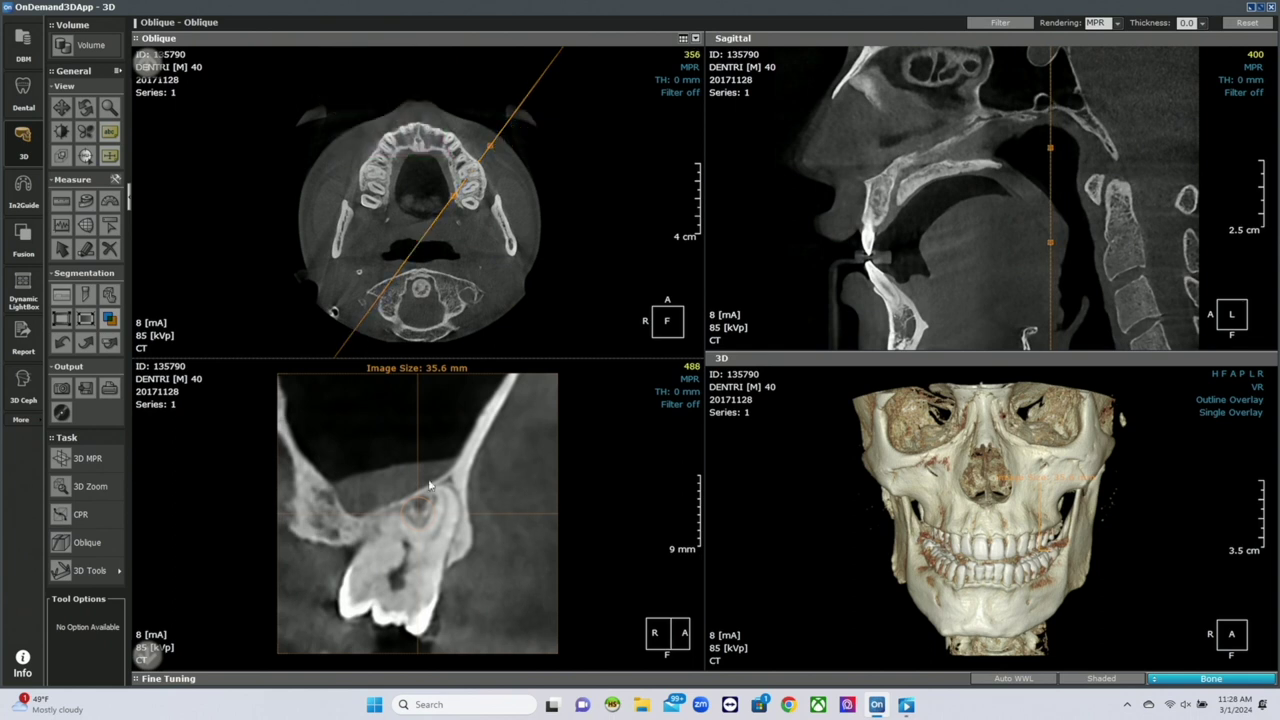
# Measure the upper left first molar from crown to root tip along its curved root with a segmented Tapeline
pyautogui.click(85, 201)
pyautogui.moveTo(388, 617); pyautogui.dragTo(427, 562)
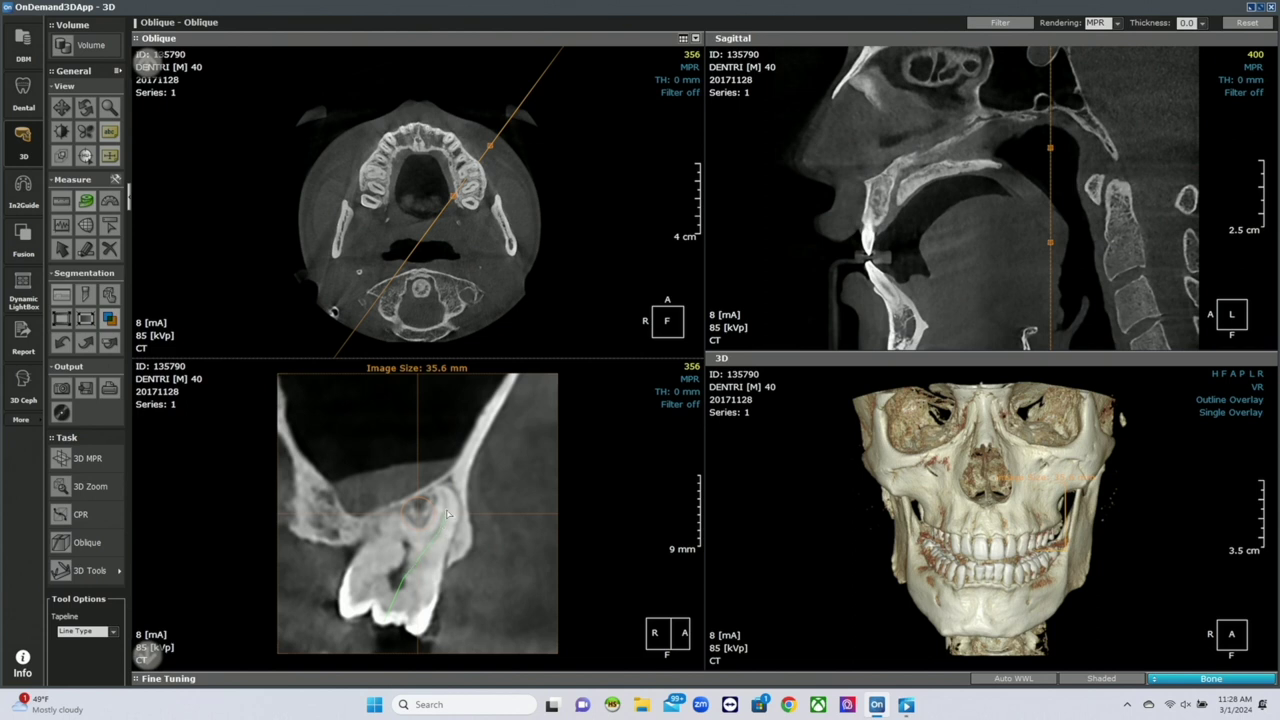
pyautogui.moveTo(443, 497); pyautogui.dragTo(500, 484)
pyautogui.moveTo(511, 528); pyautogui.dragTo(530, 512)
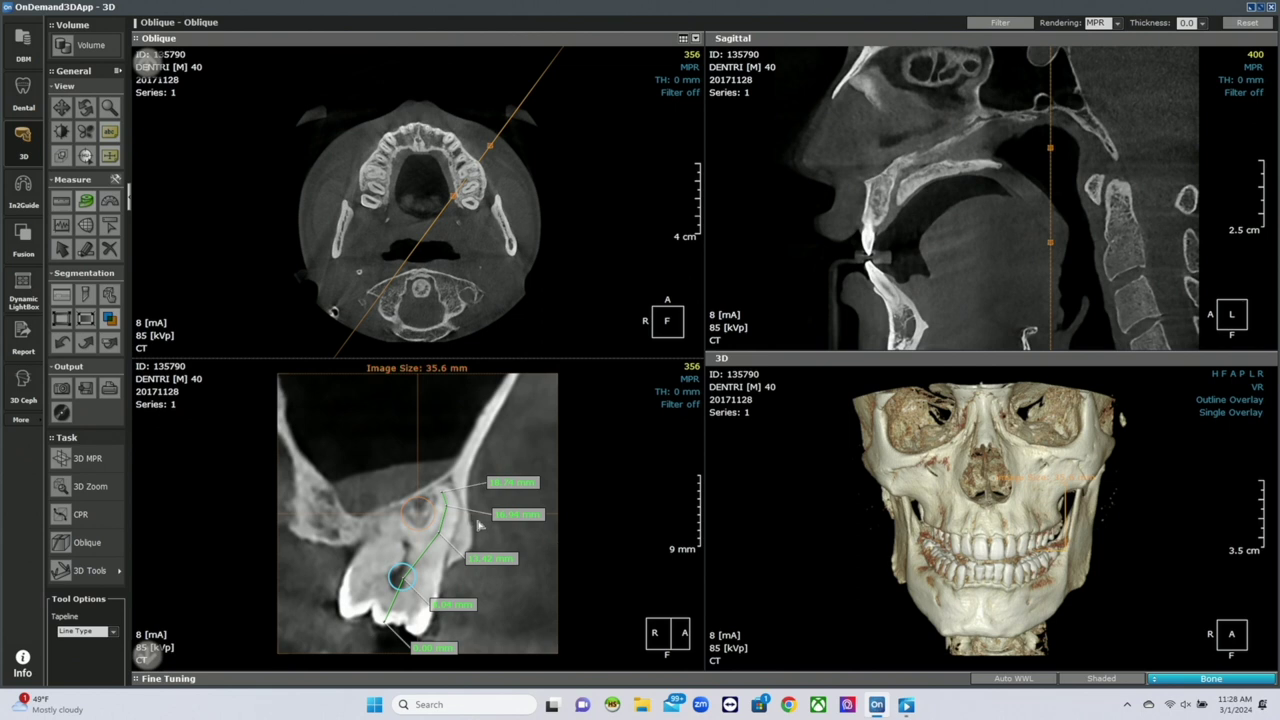
# Rotate the oblique plane to the opposite diagonal through the molar, and return to the 3D MPR layout with the slices zoomed out
pyautogui.moveTo(362, 322); pyautogui.dragTo(330, 45)
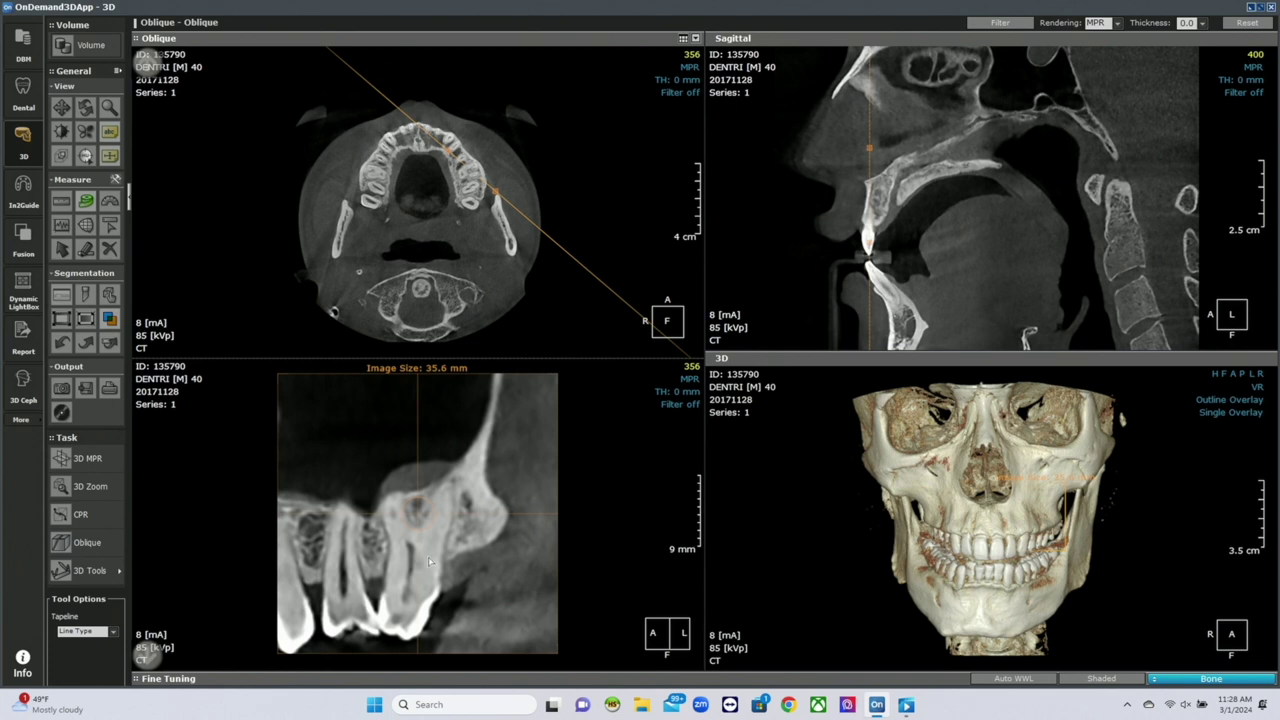
pyautogui.click(86, 458)
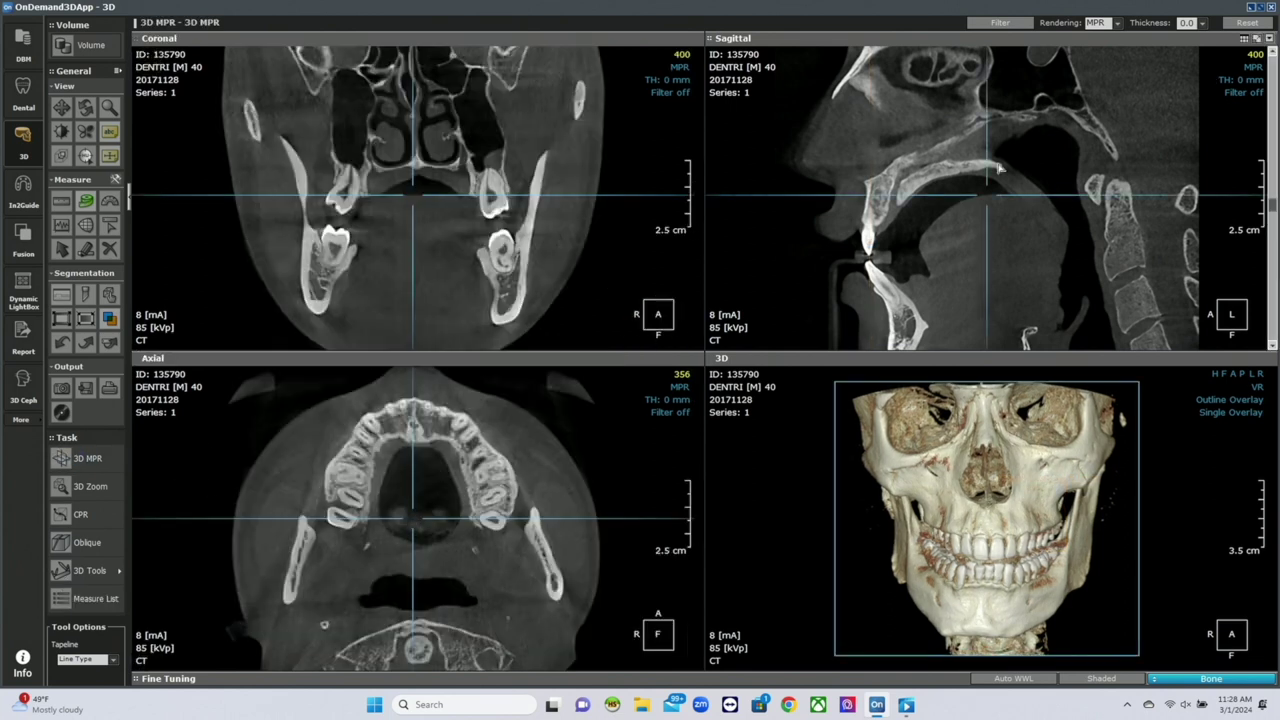
pyautogui.click(109, 107)
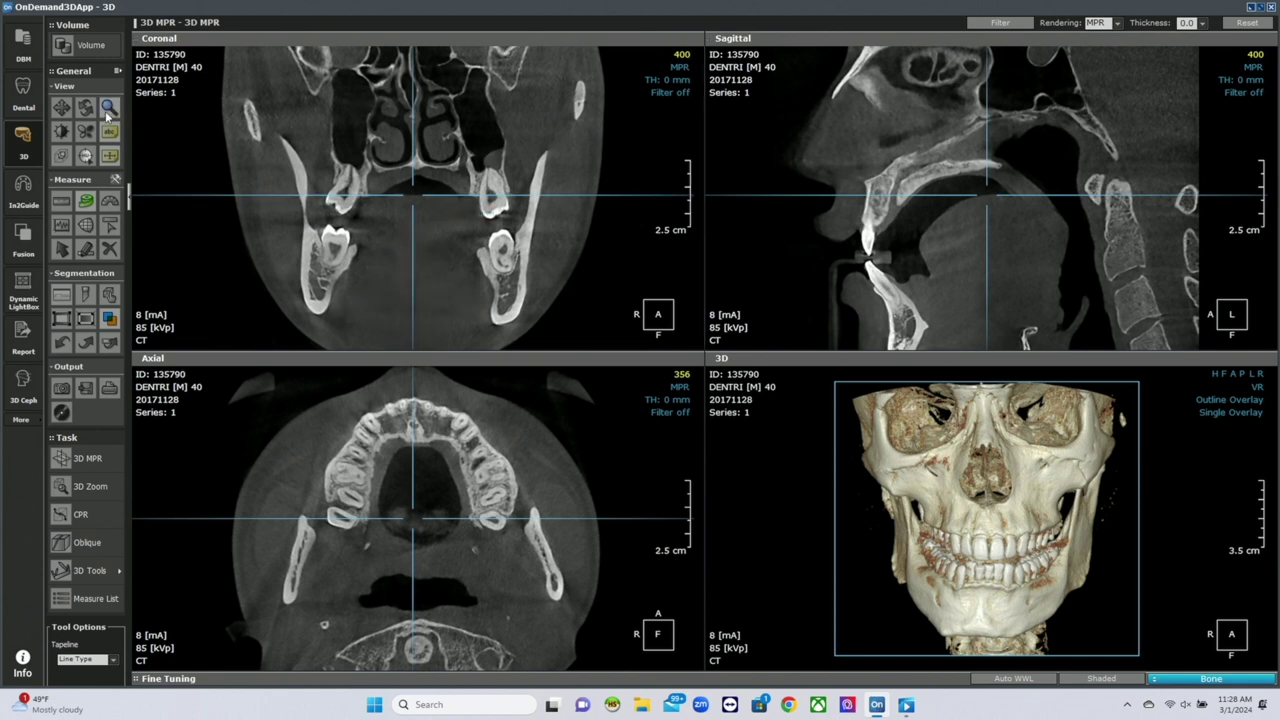
pyautogui.moveTo(504, 152)
pyautogui.mouseDown()
pyautogui.moveTo(498, 172)
pyautogui.moveTo(495, 153)
pyautogui.mouseUp()
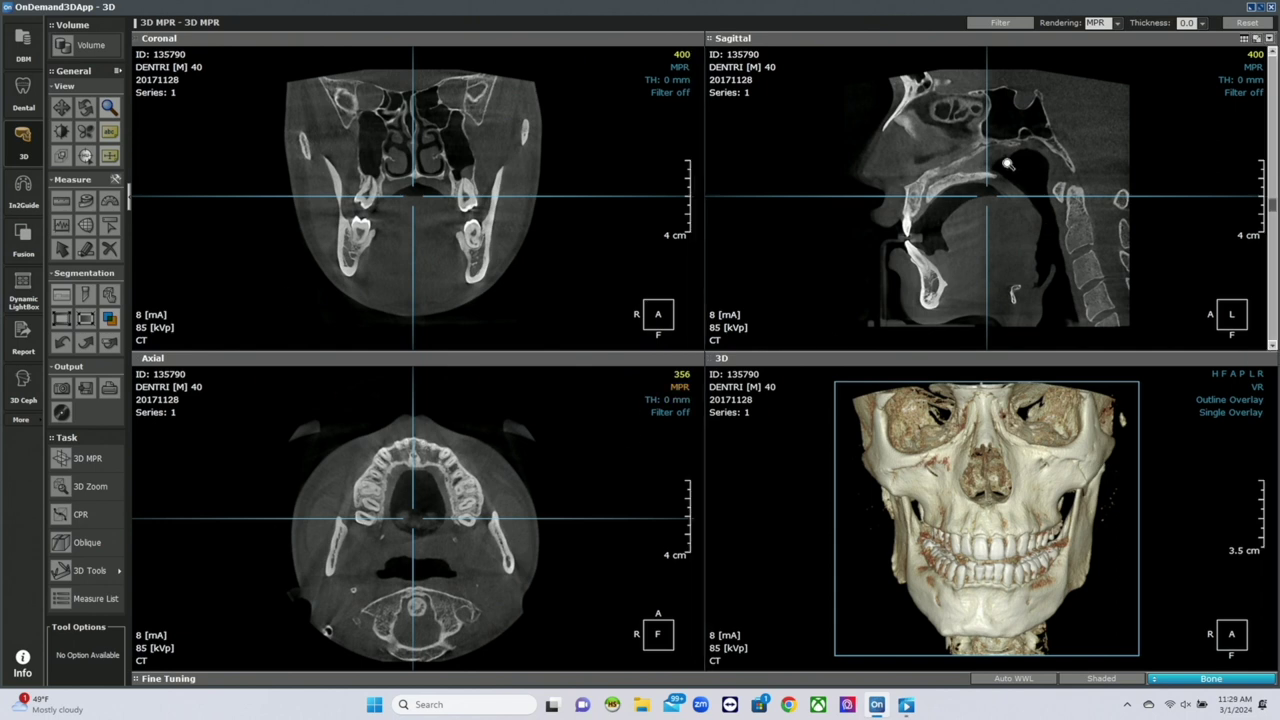
# Start a CPR airway path on sagittal slice 392 and place seven points from behind the nasal cavity down the throat
pyautogui.scroll(-3, 1158, 177)
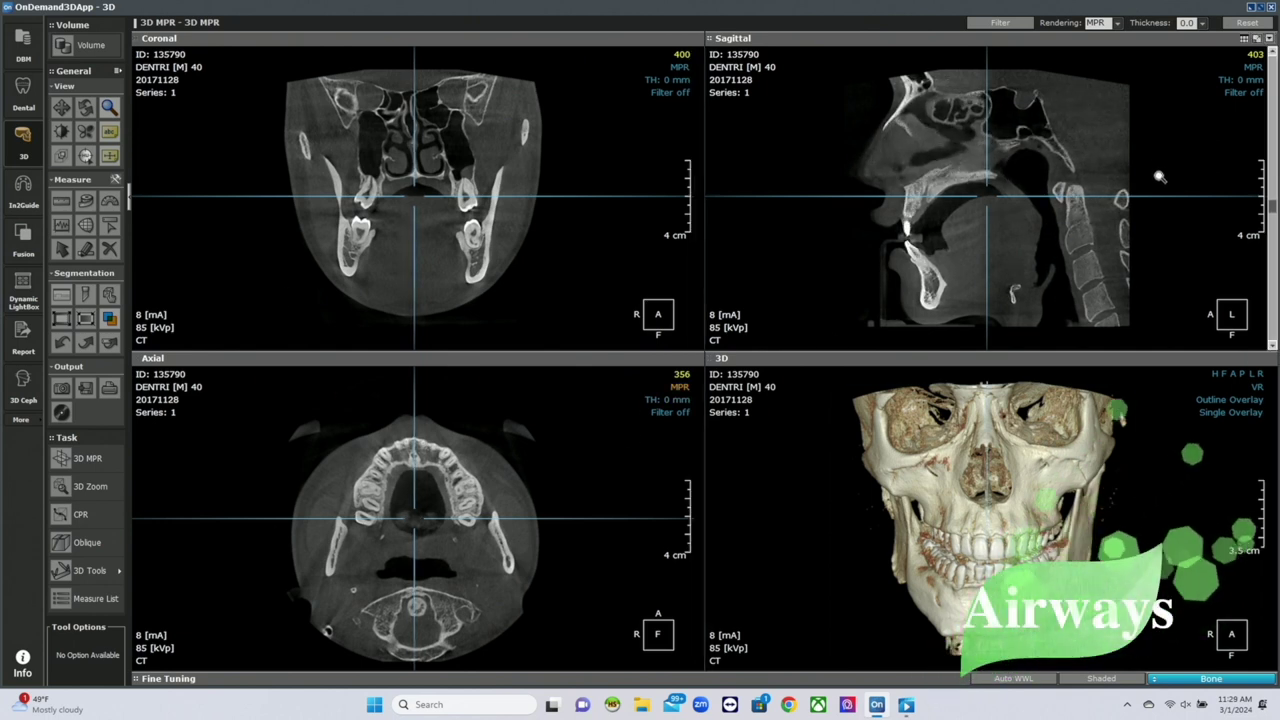
pyautogui.scroll(-5, 1158, 177)
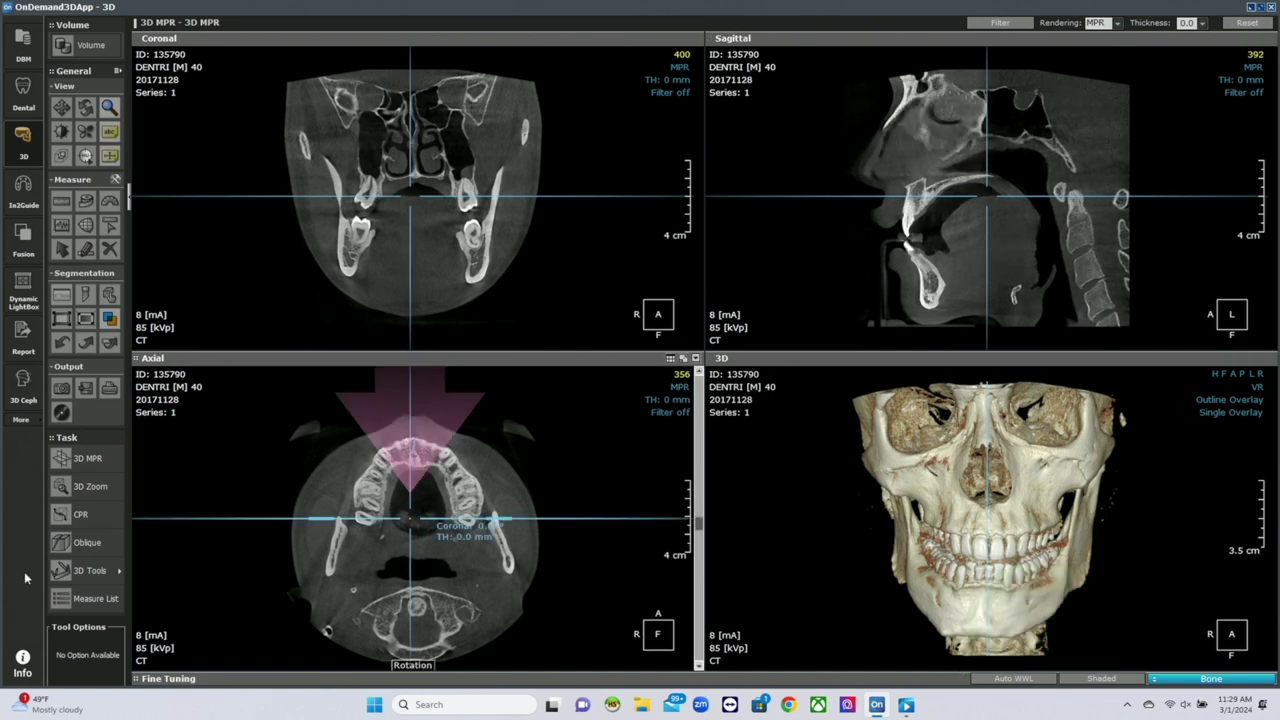
pyautogui.click(84, 517)
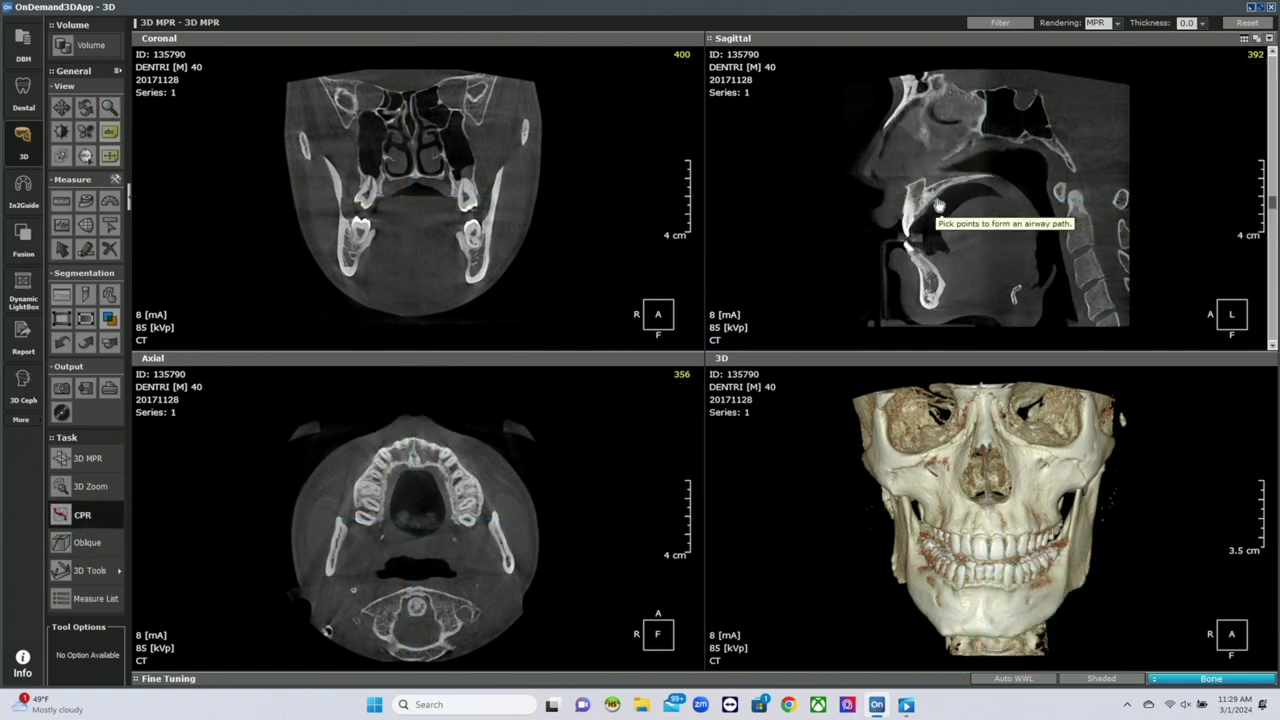
pyautogui.click(992, 163)
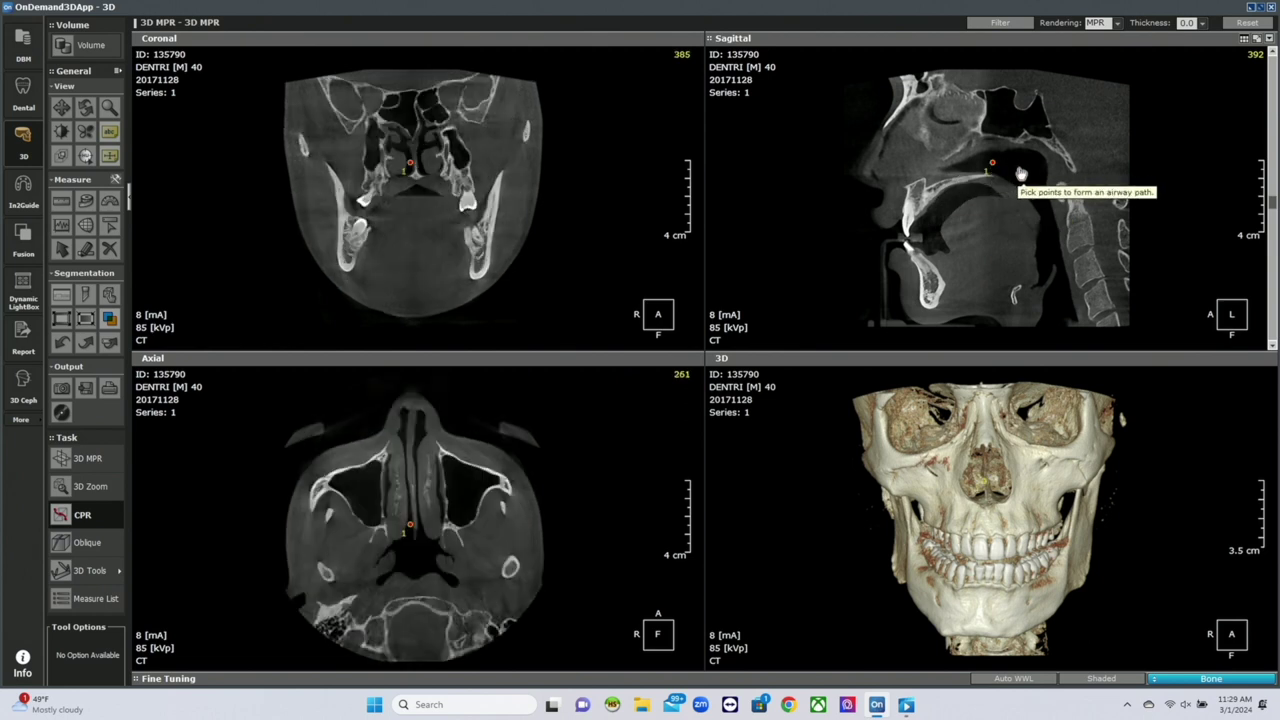
pyautogui.click(1018, 170)
pyautogui.click(1036, 190)
pyautogui.click(1048, 220)
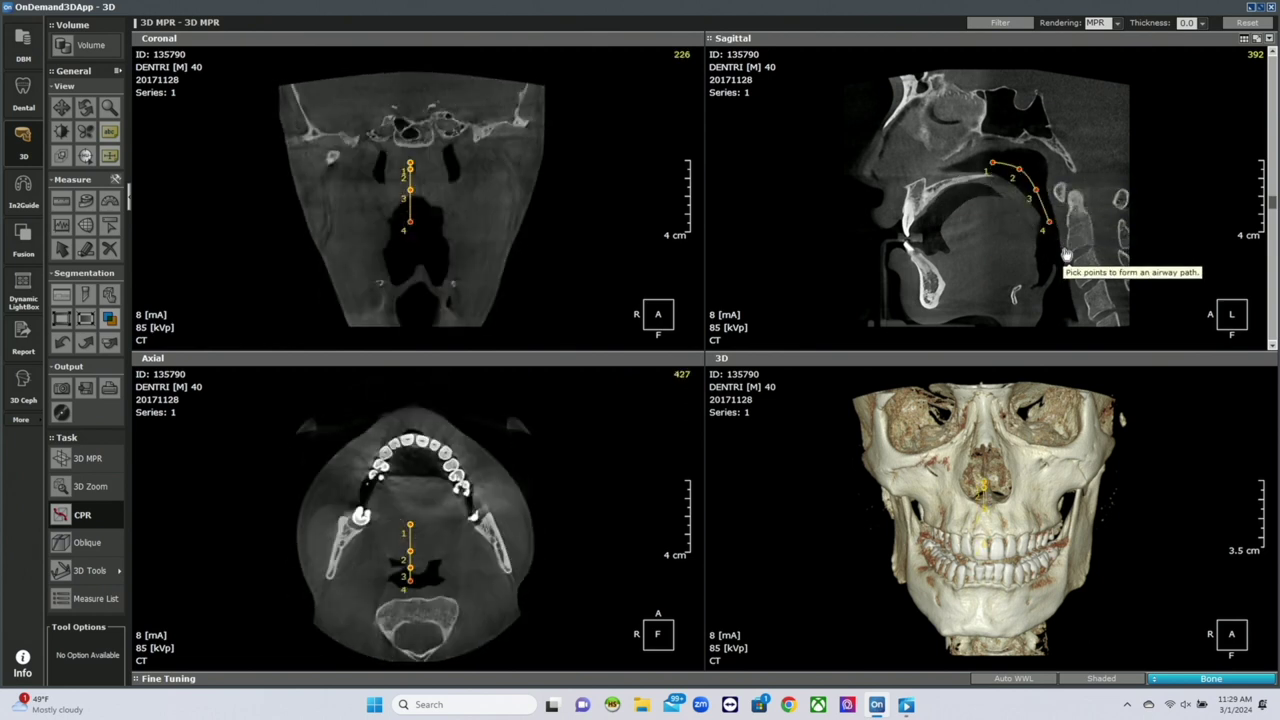
pyautogui.click(1055, 248)
pyautogui.click(1060, 292)
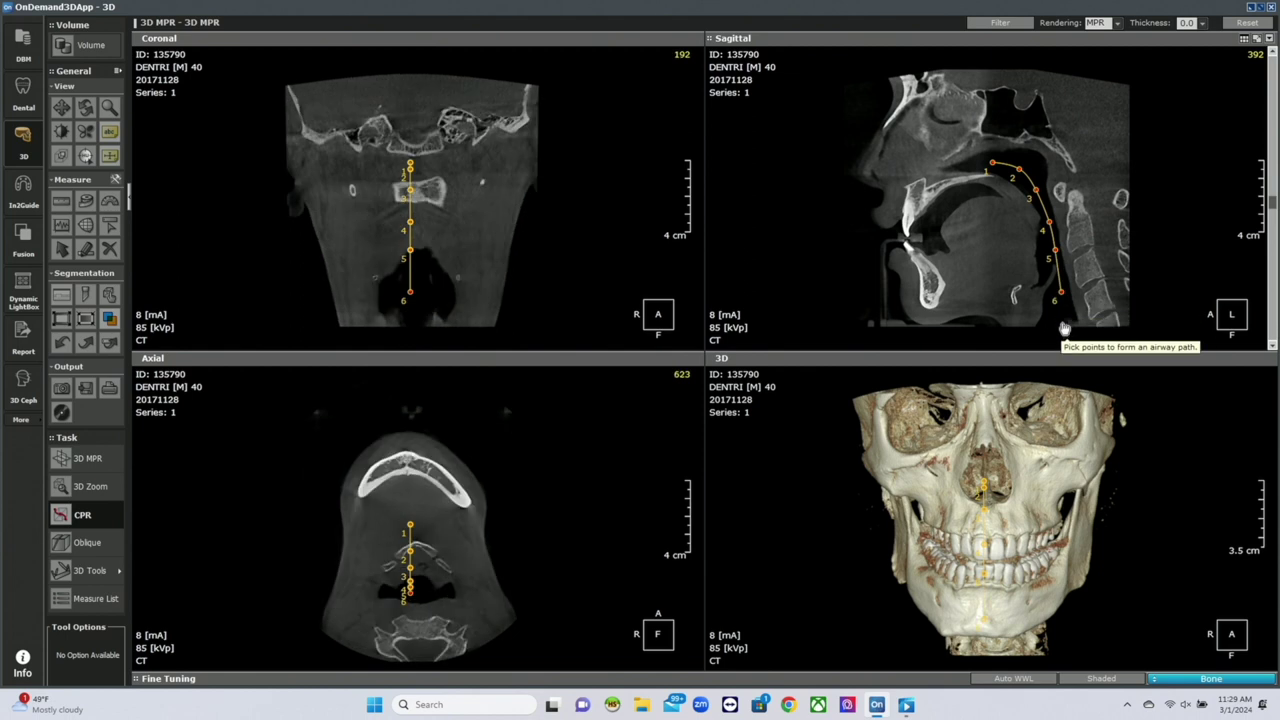
pyautogui.click(1062, 323)
# Apply the Soft Tissue2 preset to the 3D rendering and finish the airway path to generate the curved reformat
pyautogui.click(1180, 679)
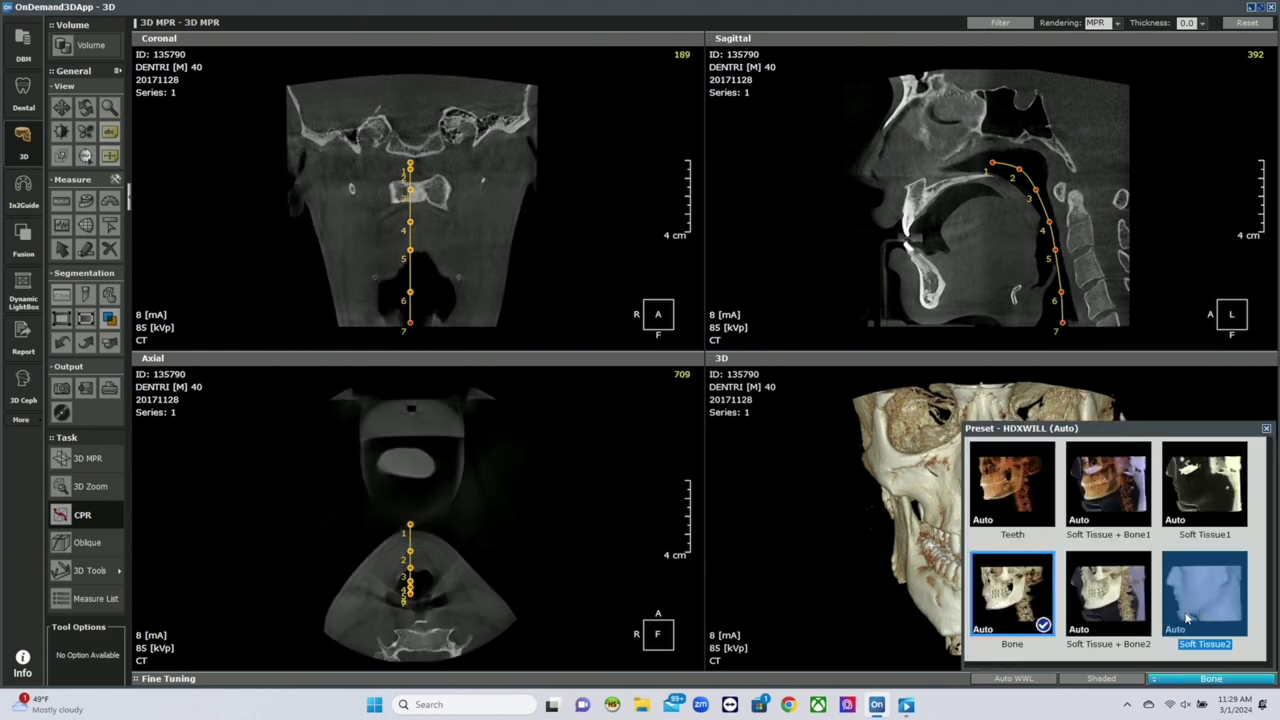
pyautogui.click(1187, 619)
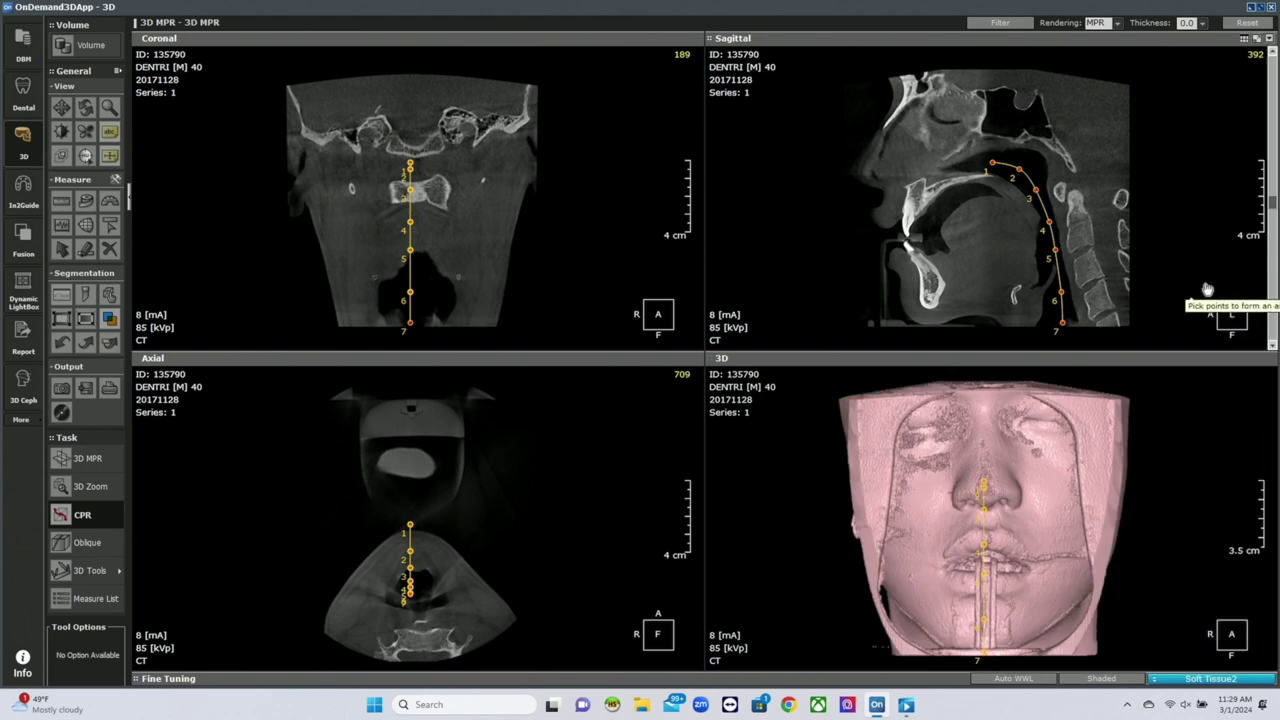
pyautogui.click(1072, 327)
pyautogui.doubleClick(1072, 327)
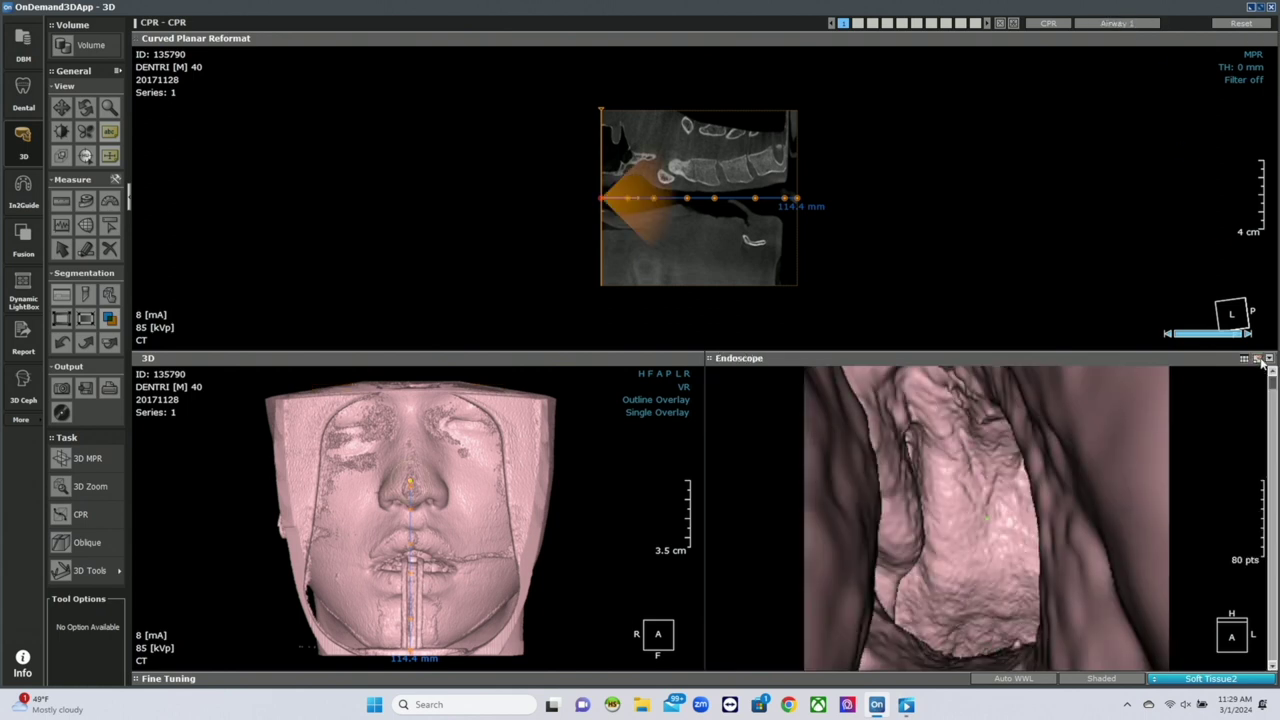
# Enlarge the Endoscope view and travel along the airway path to inspect the inside of the airway
pyautogui.click(1258, 359)
pyautogui.moveTo(785, 363); pyautogui.dragTo(811, 287)
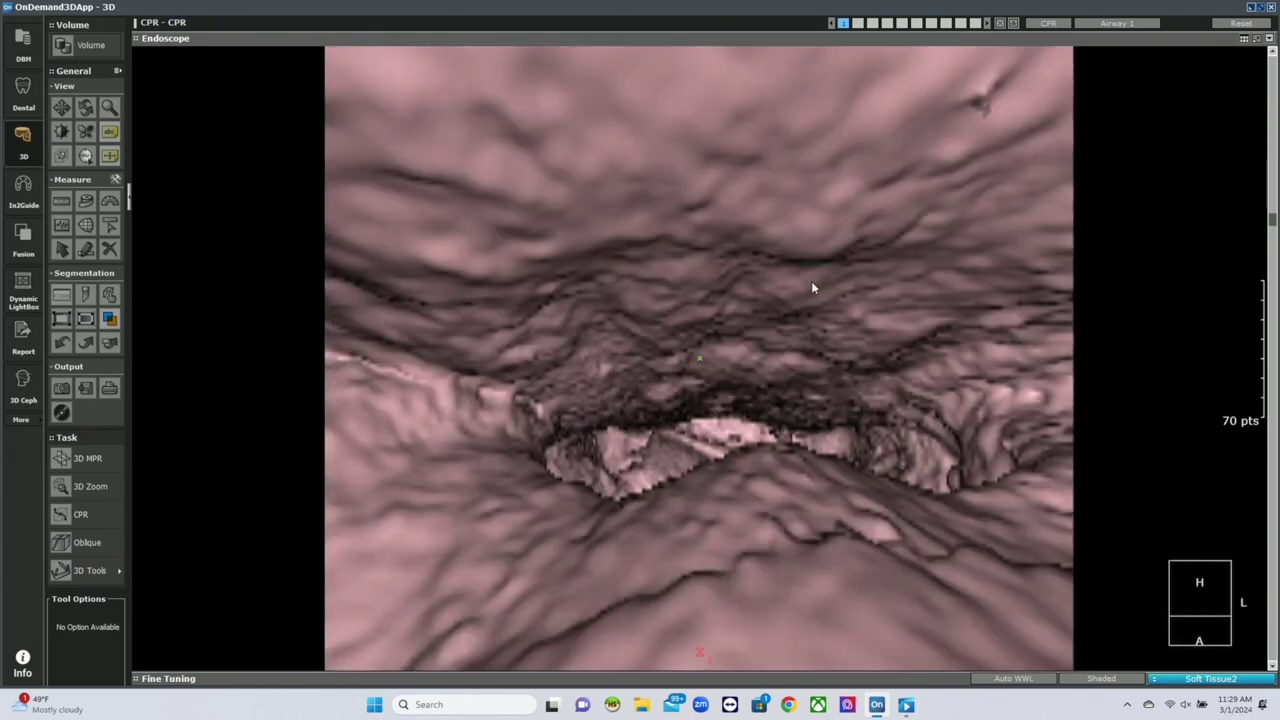
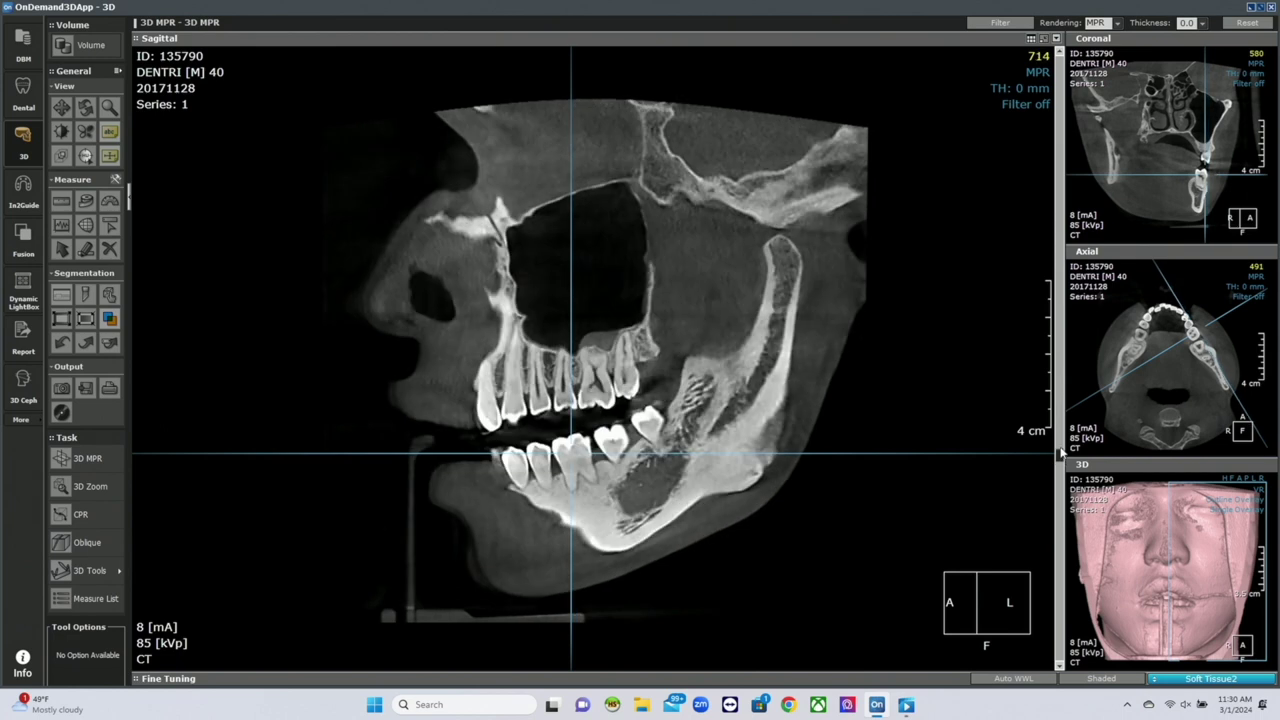
# Examine the lower left teeth and jaw in the enlarged sagittal view around slice 691, magnified and centred on the molar roots
pyautogui.scroll(-5, 1062, 445)
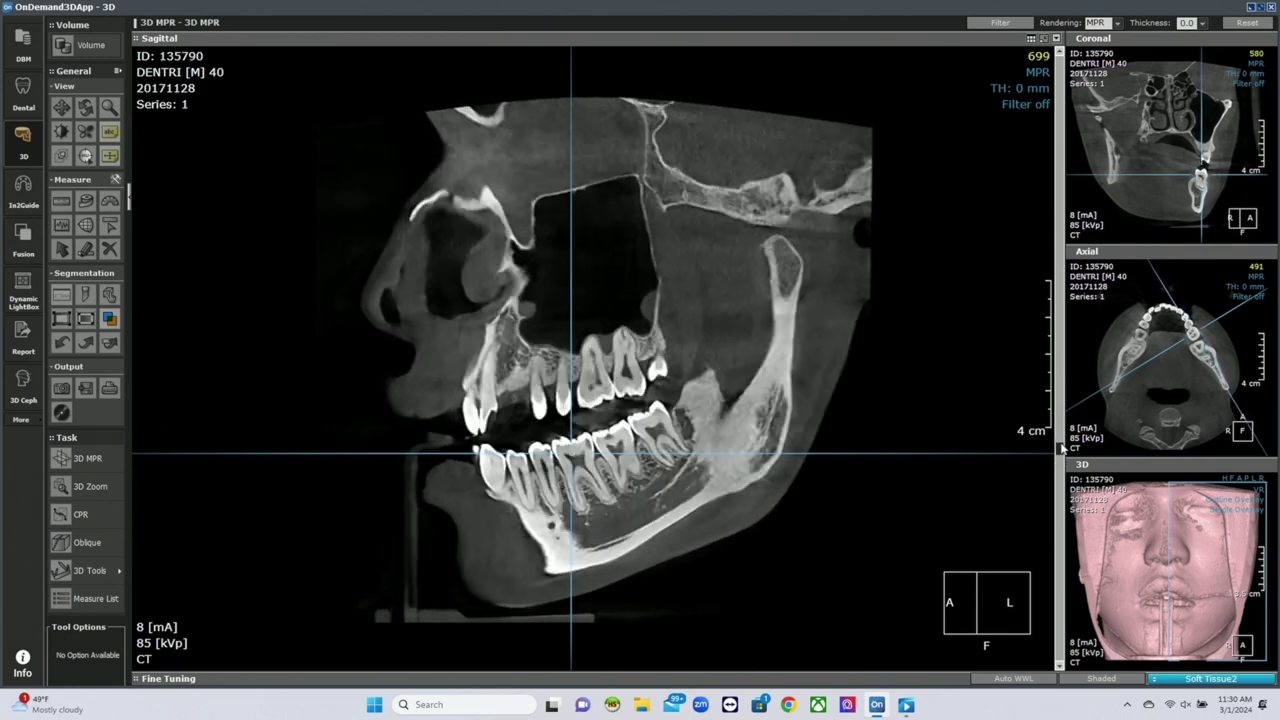
pyautogui.scroll(6, 1062, 445)
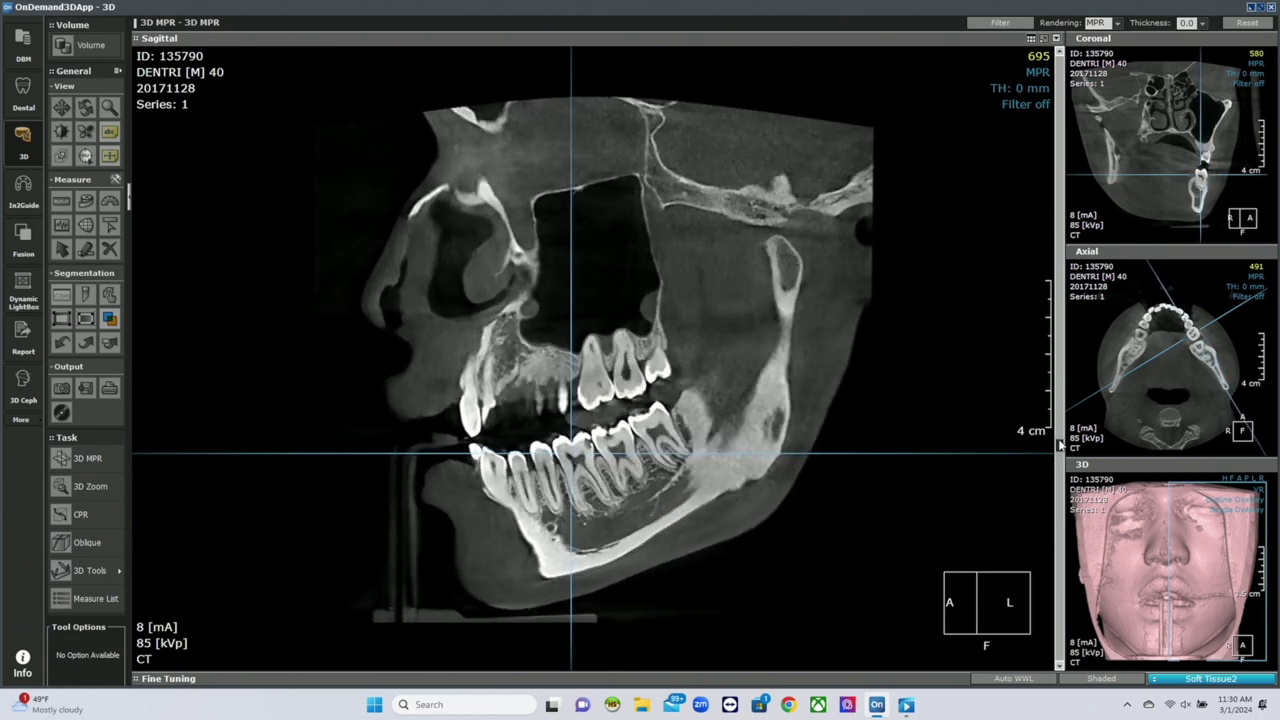
pyautogui.click(108, 107)
pyautogui.moveTo(732, 406); pyautogui.dragTo(736, 343)
pyautogui.click(61, 107)
pyautogui.moveTo(662, 434); pyautogui.dragTo(651, 199)
pyautogui.scroll(-4, 748, 421)
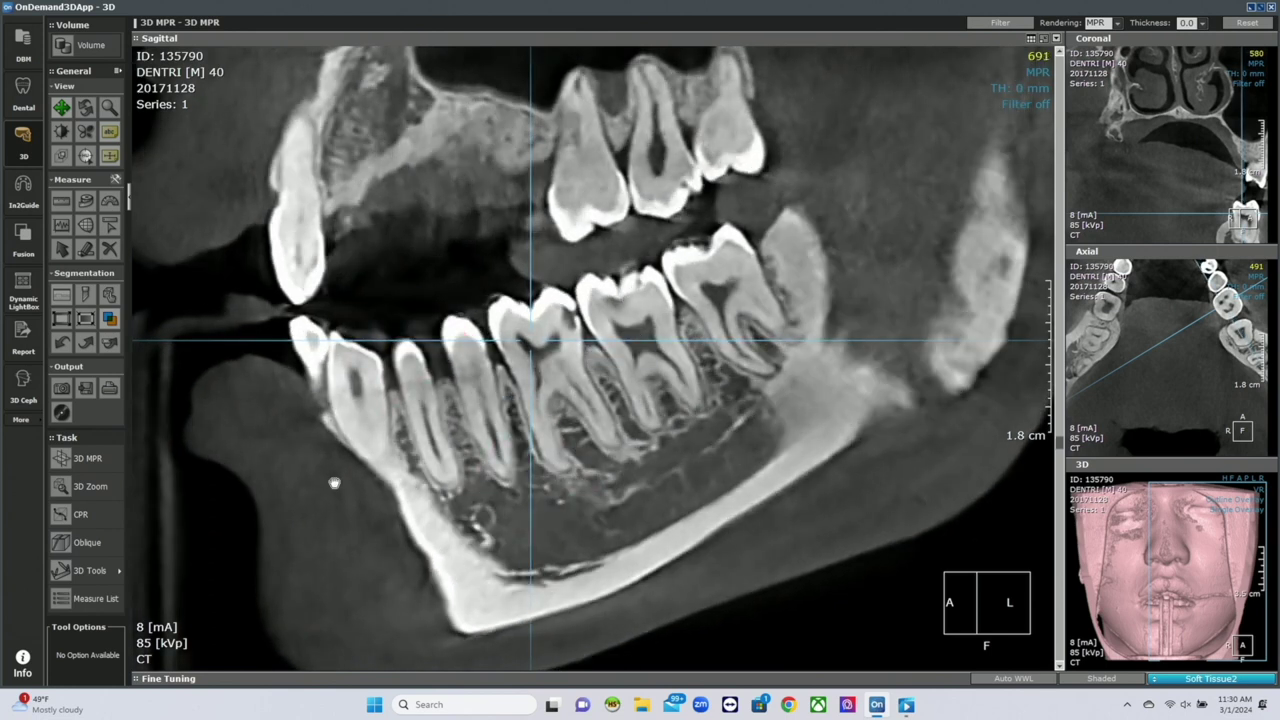
# Create a CPR airway path of eight points on sagittal slice 691, from the middle lower molar's pulp chamber down its distal root
pyautogui.click(112, 516)
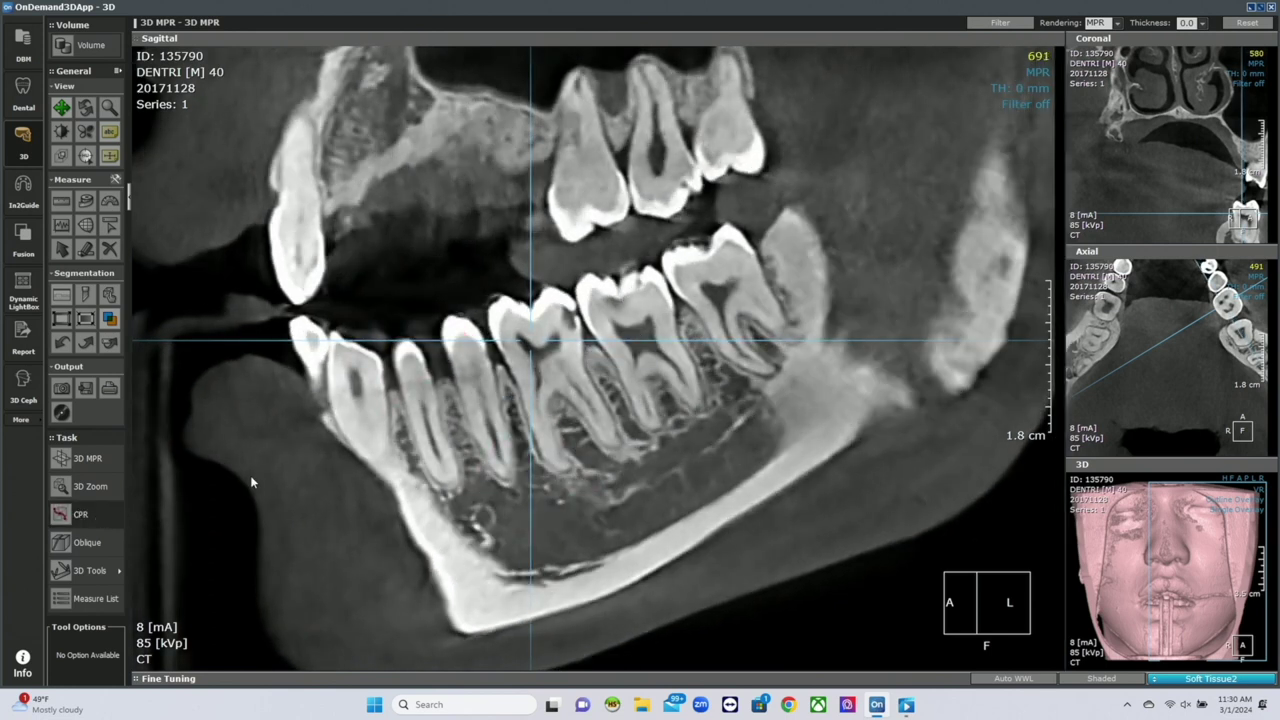
pyautogui.click(622, 332)
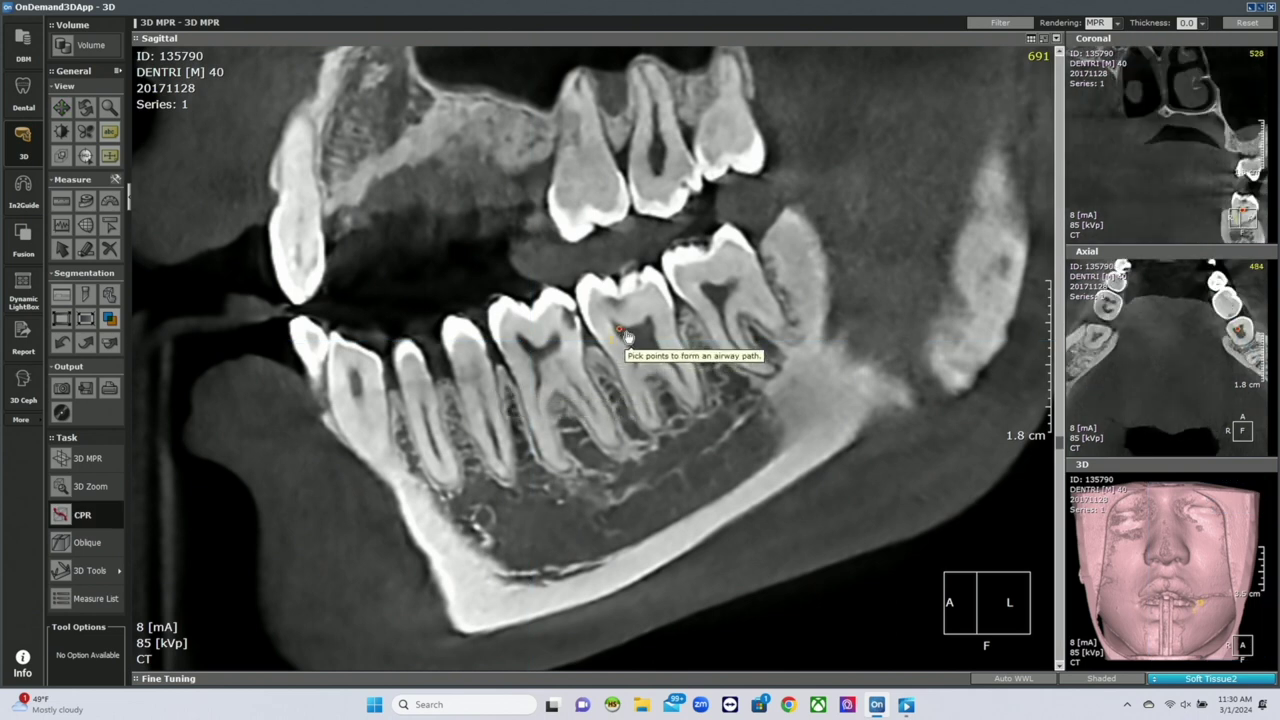
pyautogui.click(630, 336)
pyautogui.click(638, 340)
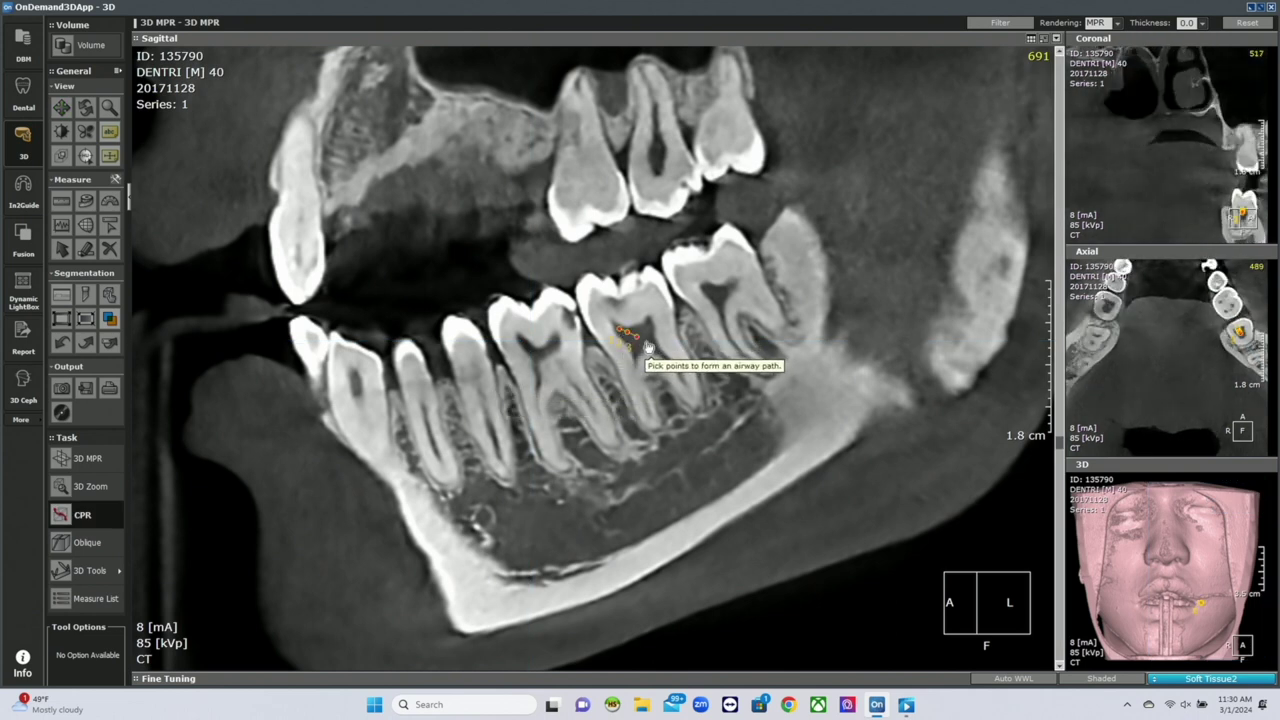
pyautogui.click(646, 343)
pyautogui.click(656, 348)
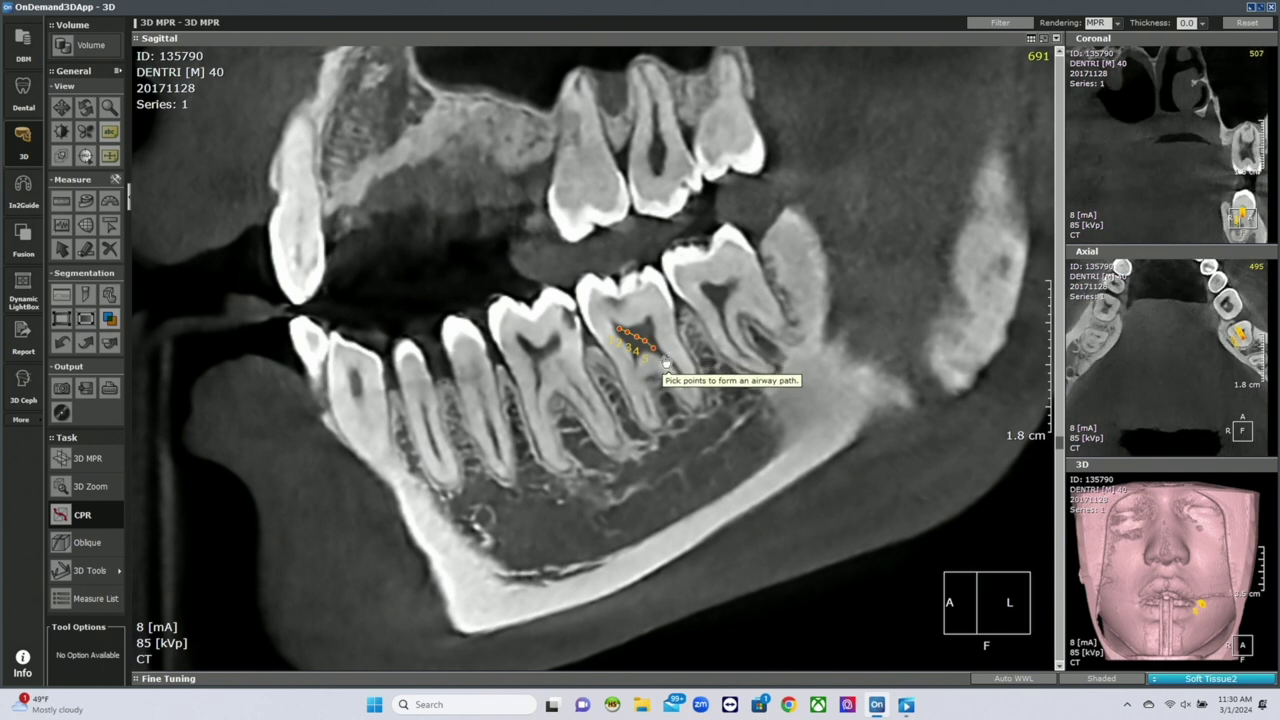
pyautogui.click(666, 356)
pyautogui.click(676, 374)
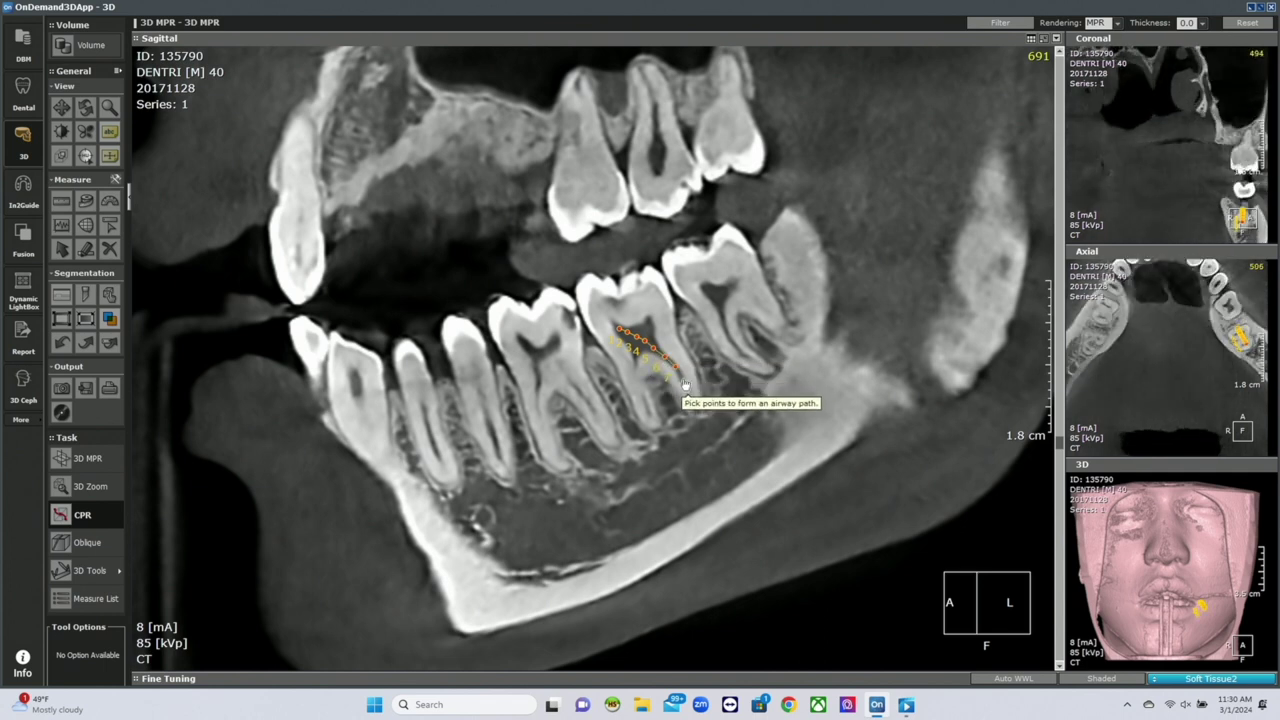
pyautogui.doubleClick(682, 387)
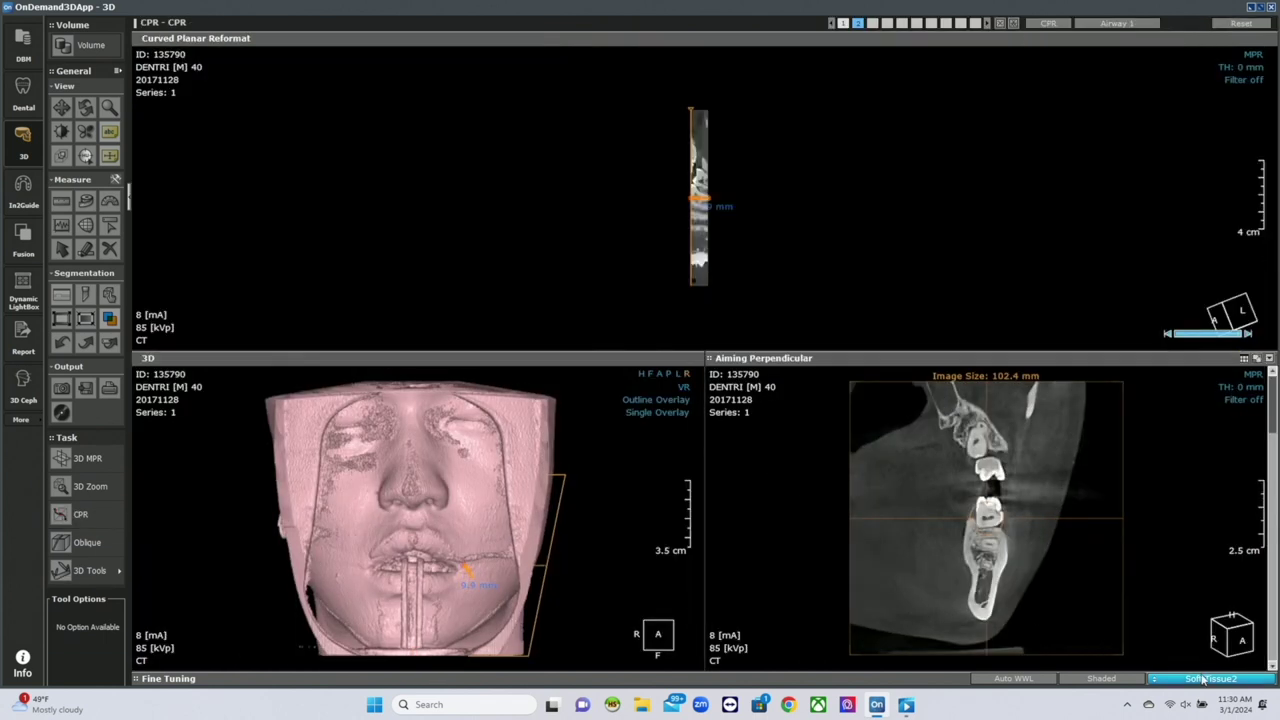
# Apply the Bone preset to the 3D rendering and enlarge the Endoscope view
pyautogui.click(1208, 679)
pyautogui.click(1012, 590)
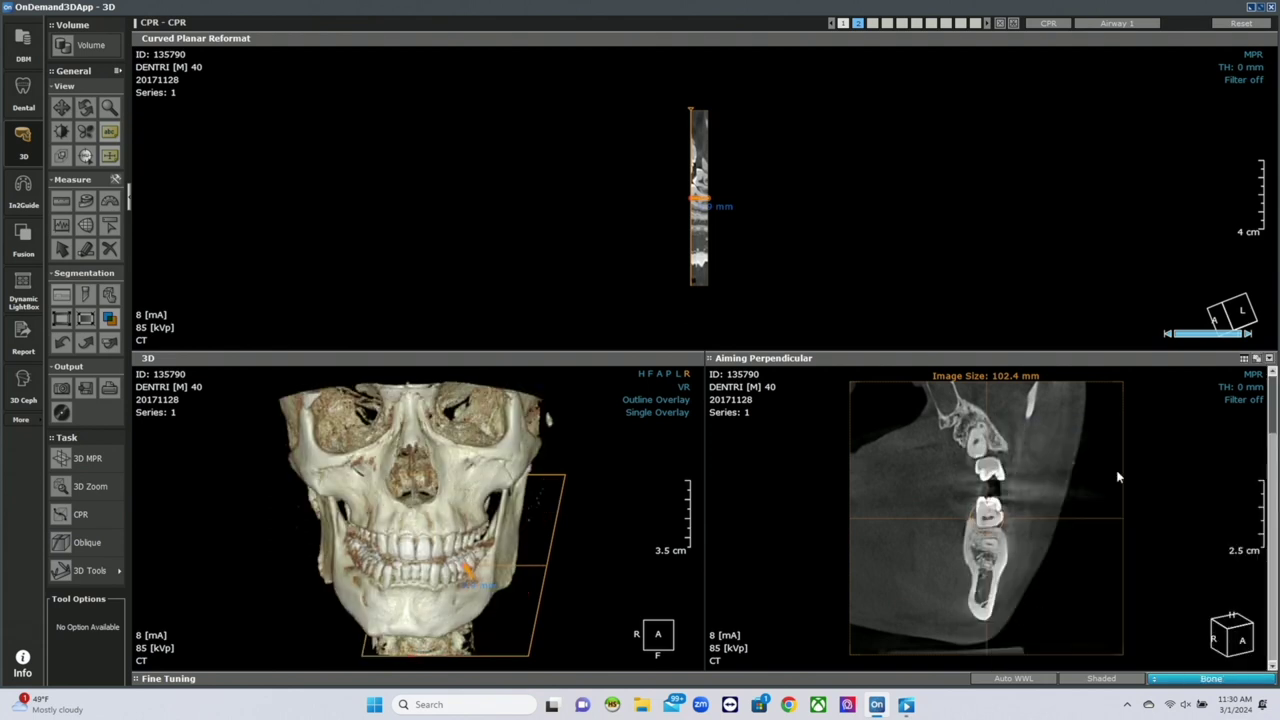
pyautogui.click(1258, 360)
# Travel along the path inside the molar and examine the root canal openings from several angles
pyautogui.moveTo(834, 401); pyautogui.dragTo(847, 244)
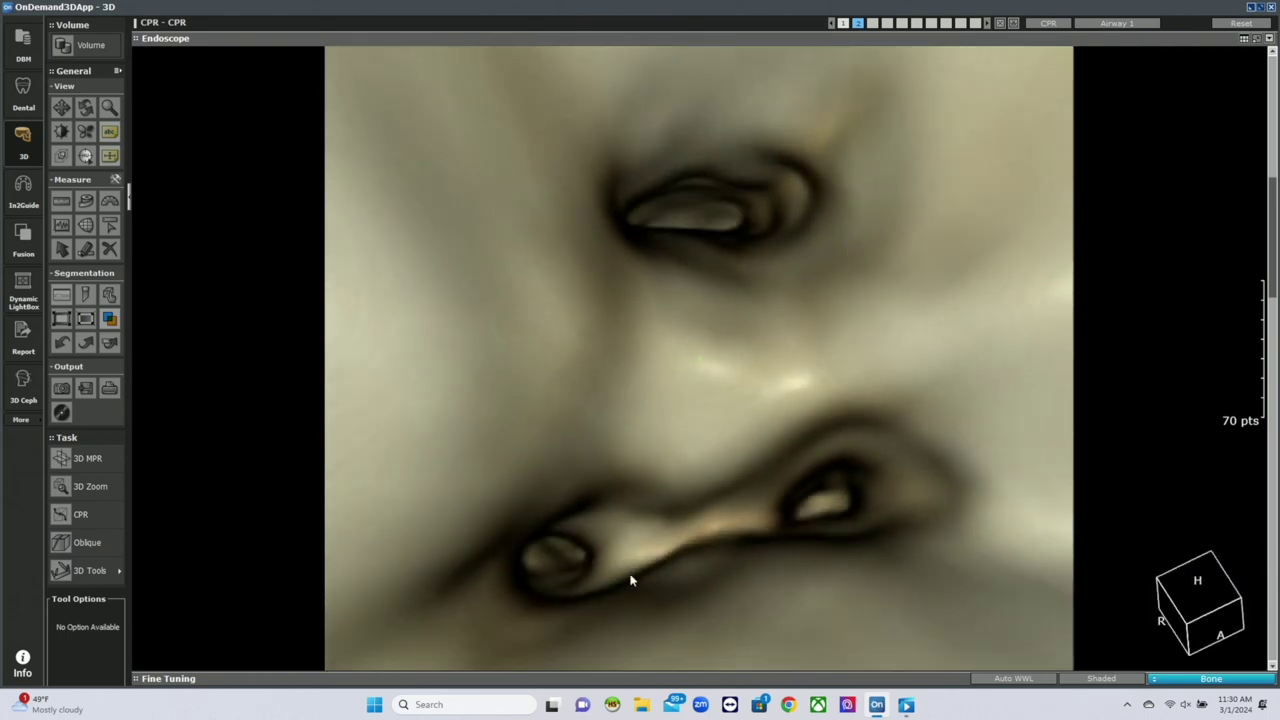
pyautogui.moveTo(420, 210); pyautogui.dragTo(470, 309)
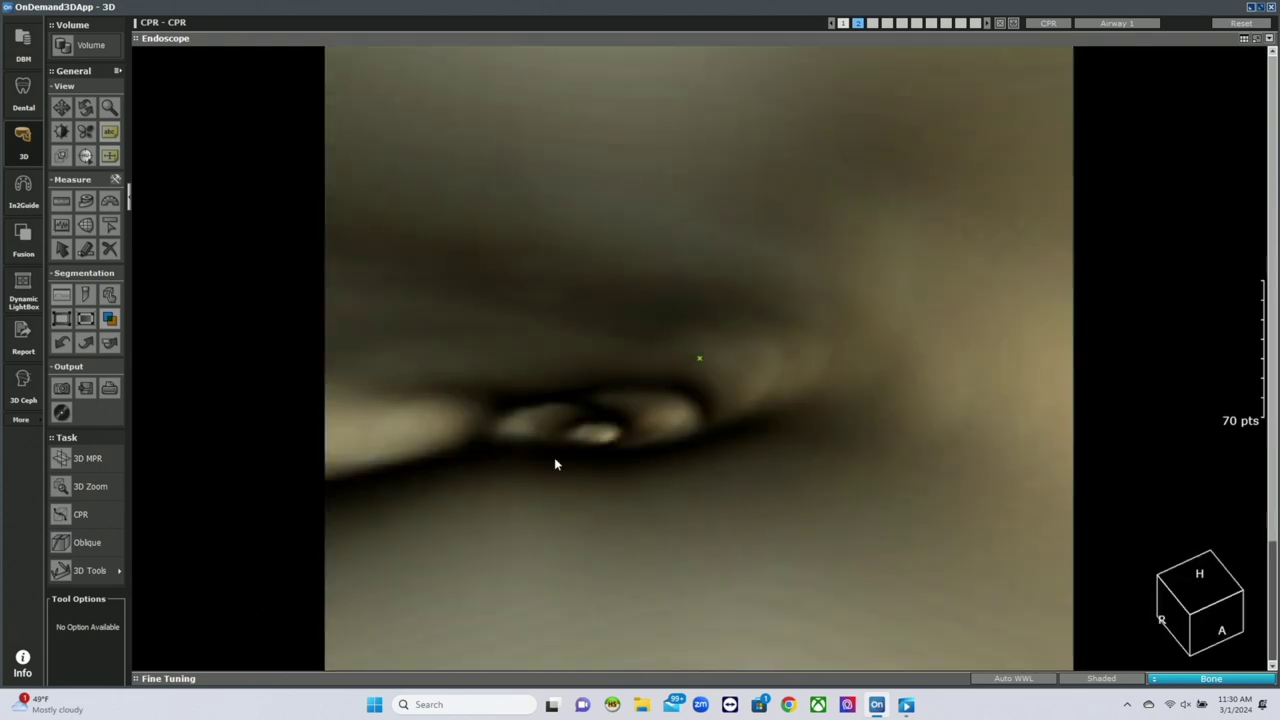
pyautogui.scroll(2, 555, 460)
pyautogui.scroll(-2, 557, 448)
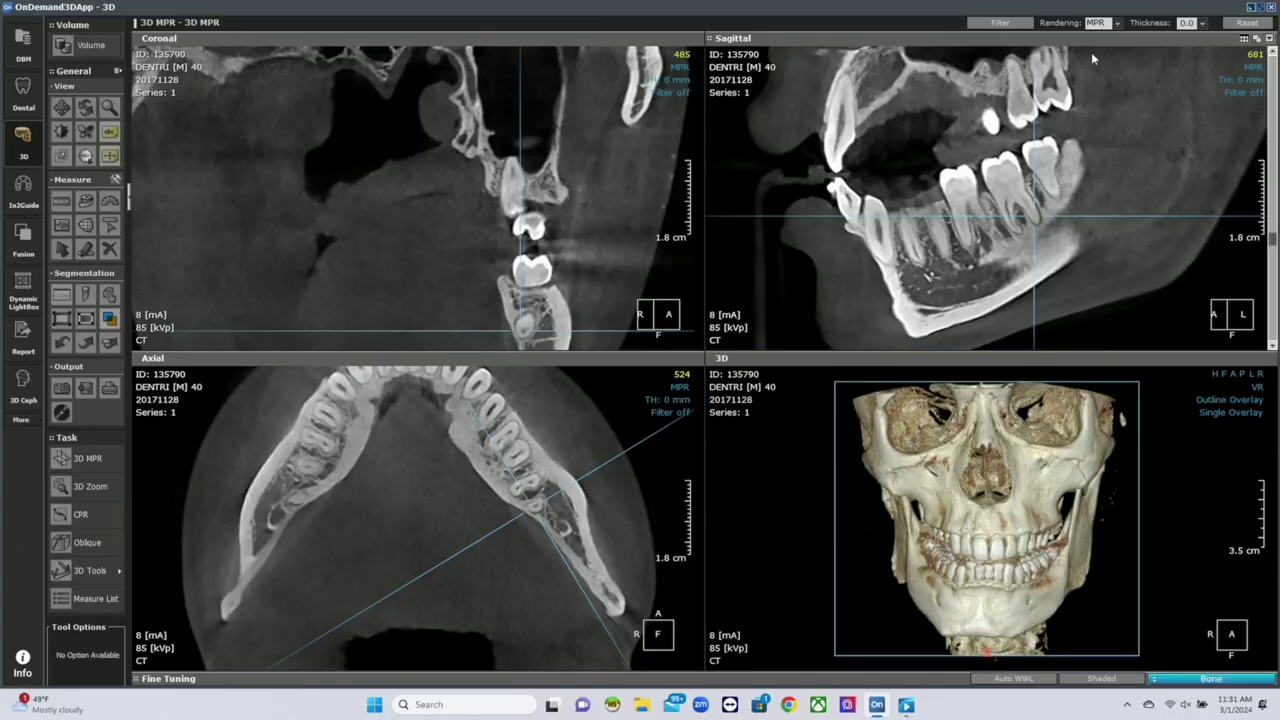
# Reset all views of the scan to their original orientation and position
pyautogui.click(1246, 22)
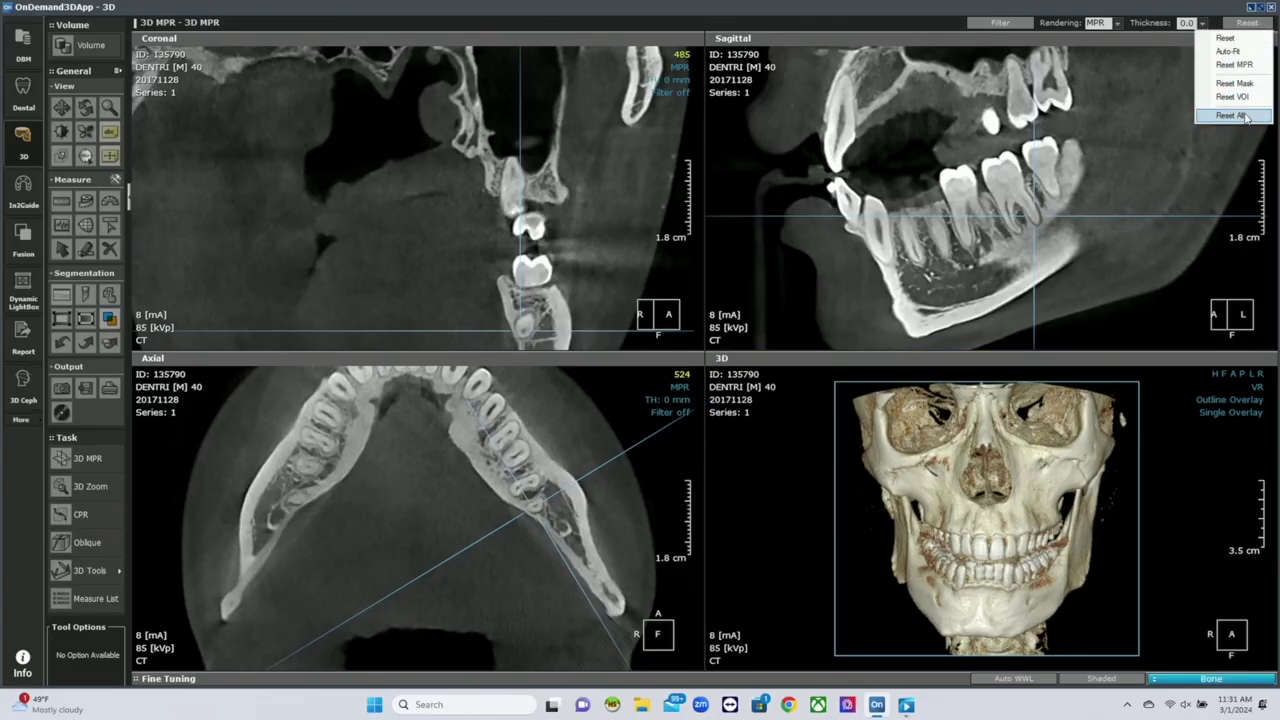
pyautogui.click(1240, 116)
pyautogui.click(738, 387)
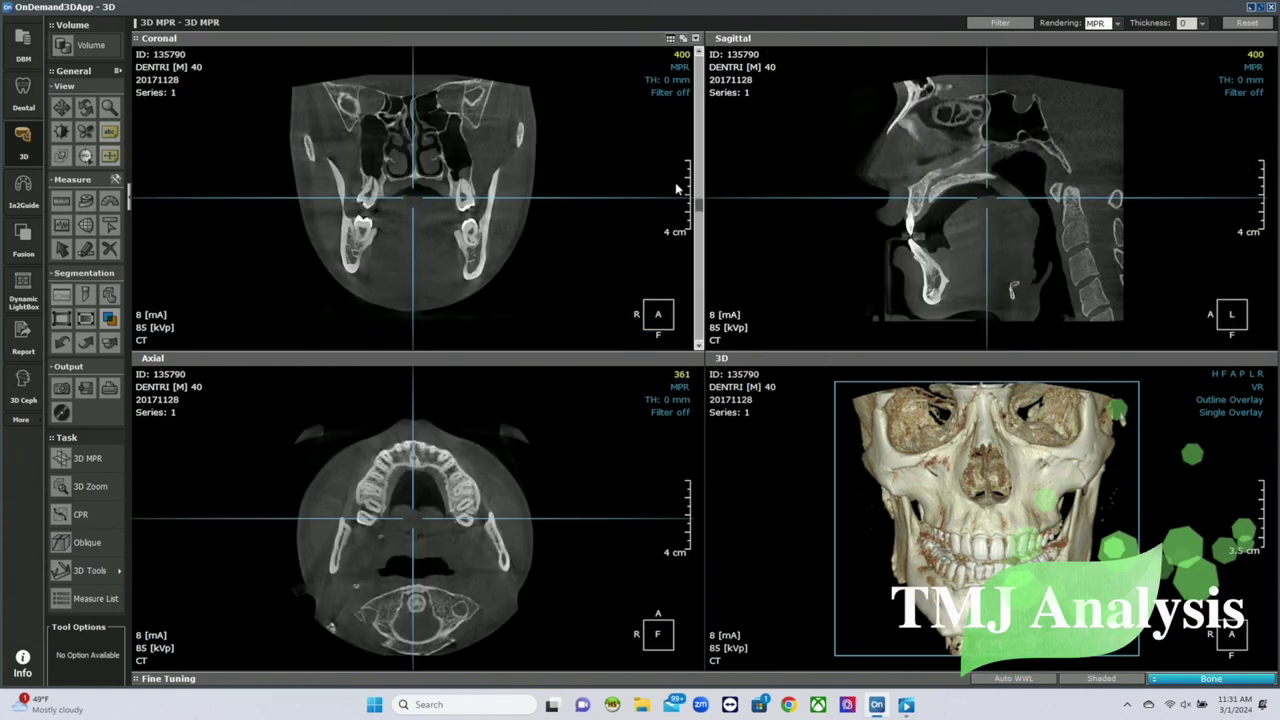
# Create a seven-point CPR path on coronal slice 258, from outside the patient's right cheek inward across the right jaw joint
pyautogui.scroll(-10, 700, 167)
pyautogui.scroll(-3, 706, 170)
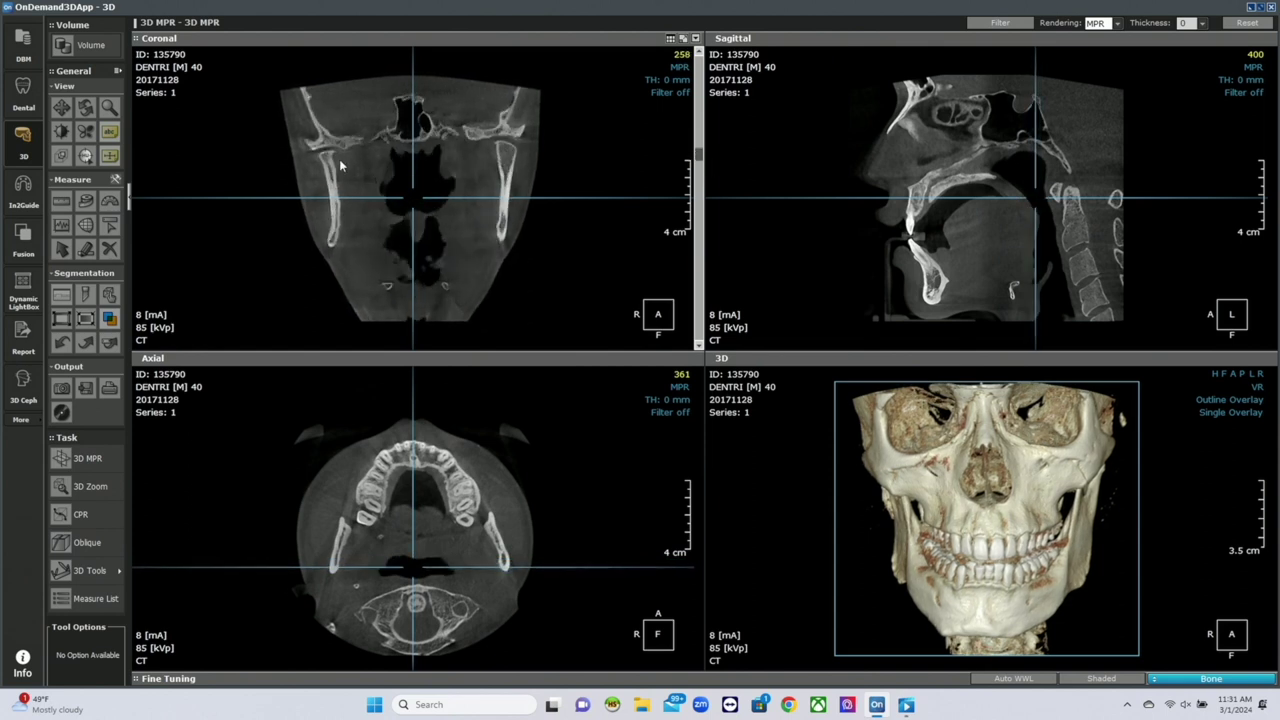
pyautogui.click(80, 514)
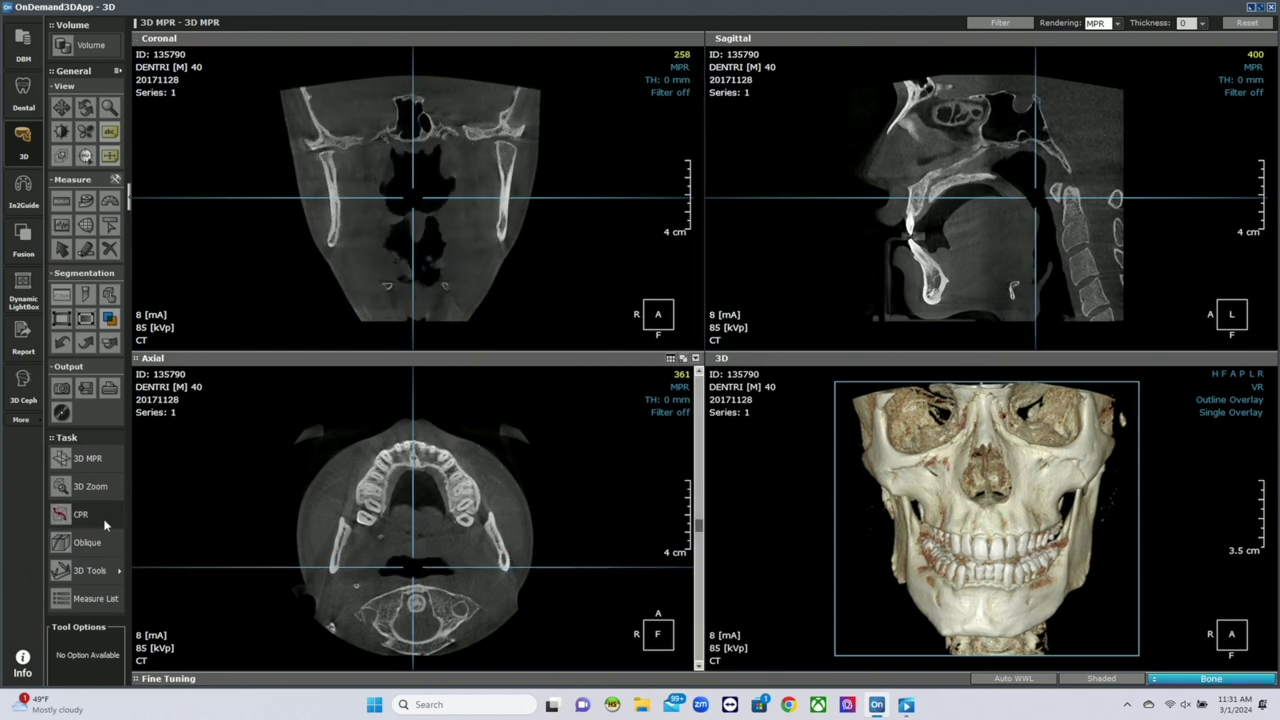
pyautogui.click(266, 158)
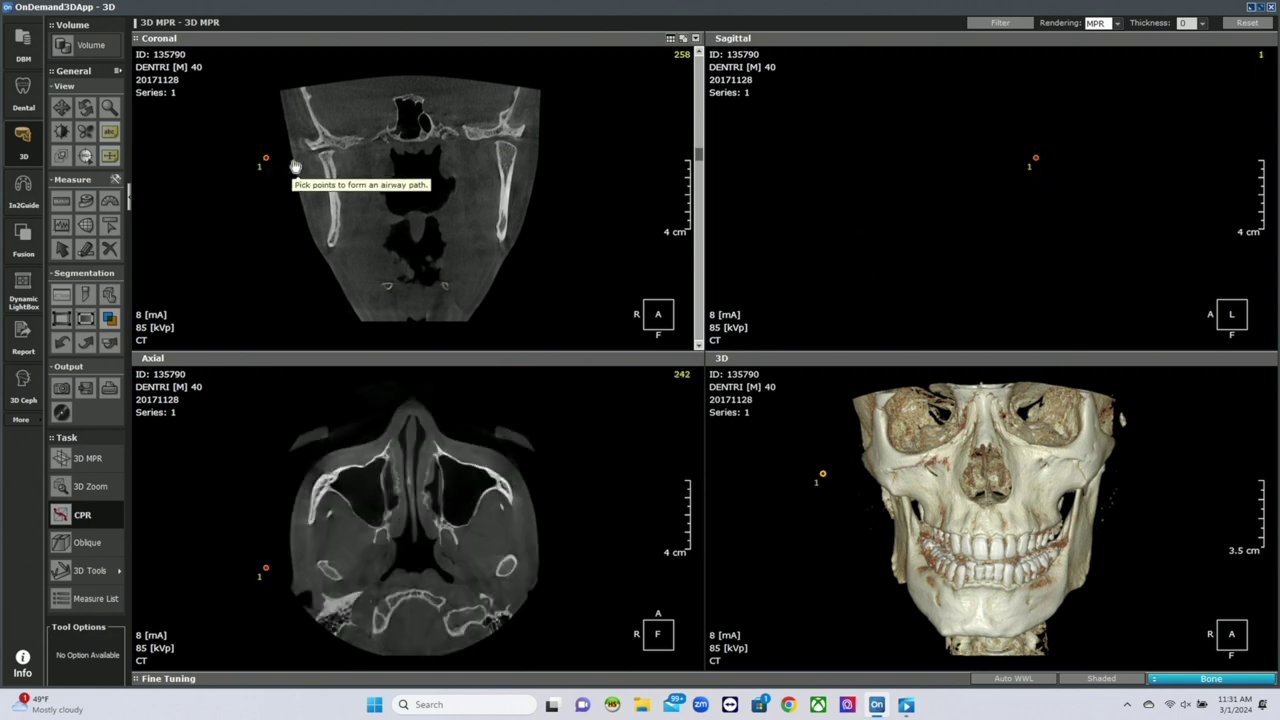
pyautogui.click(294, 158)
pyautogui.click(312, 155)
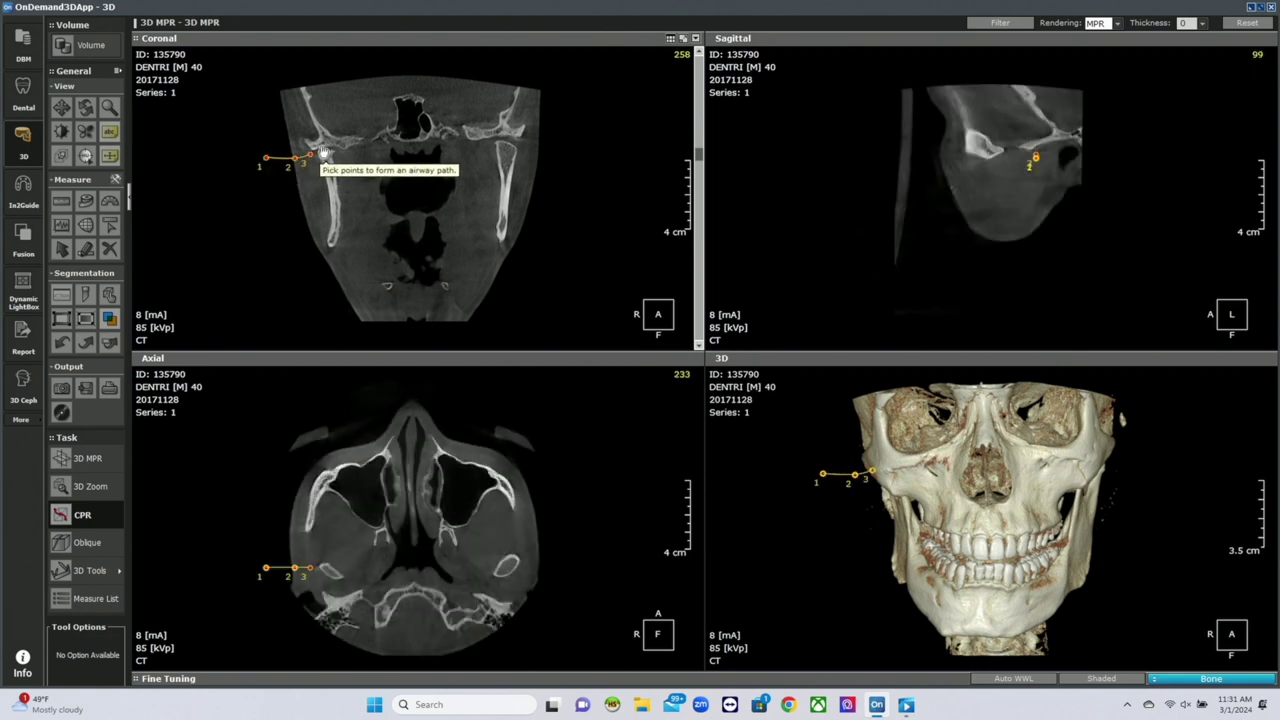
pyautogui.click(324, 151)
pyautogui.click(336, 149)
pyautogui.click(342, 160)
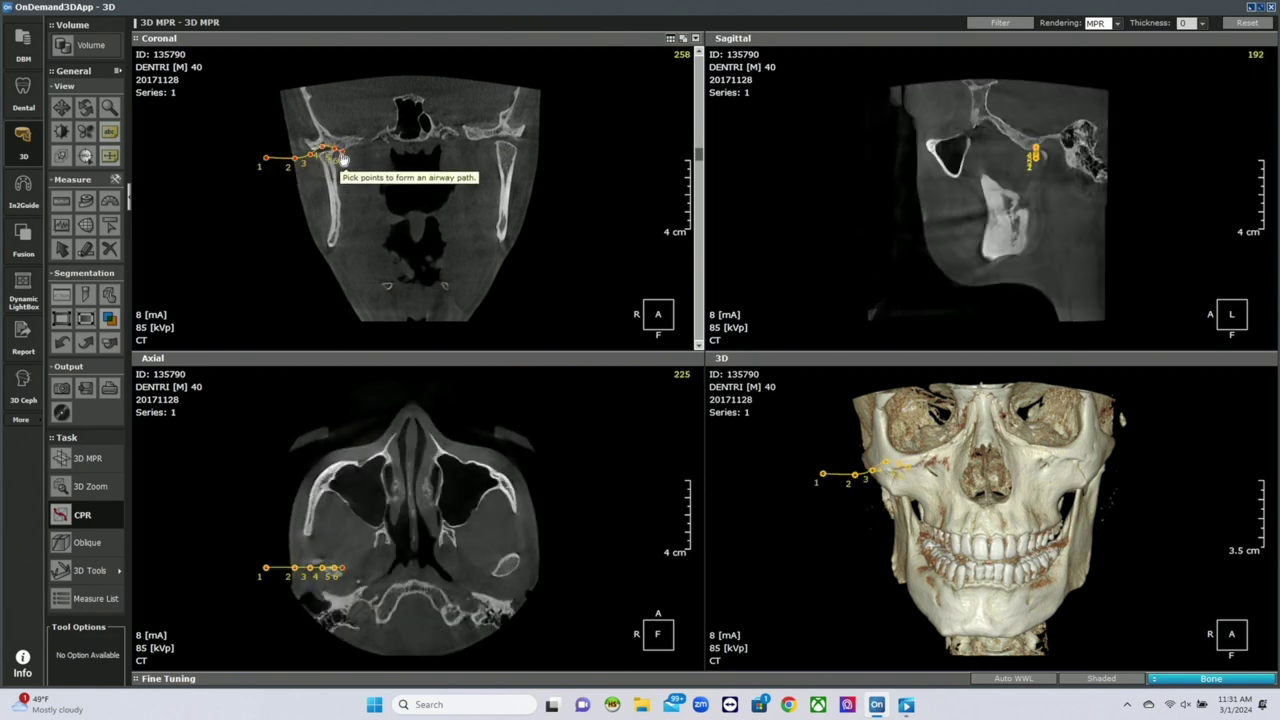
pyautogui.doubleClick(348, 168)
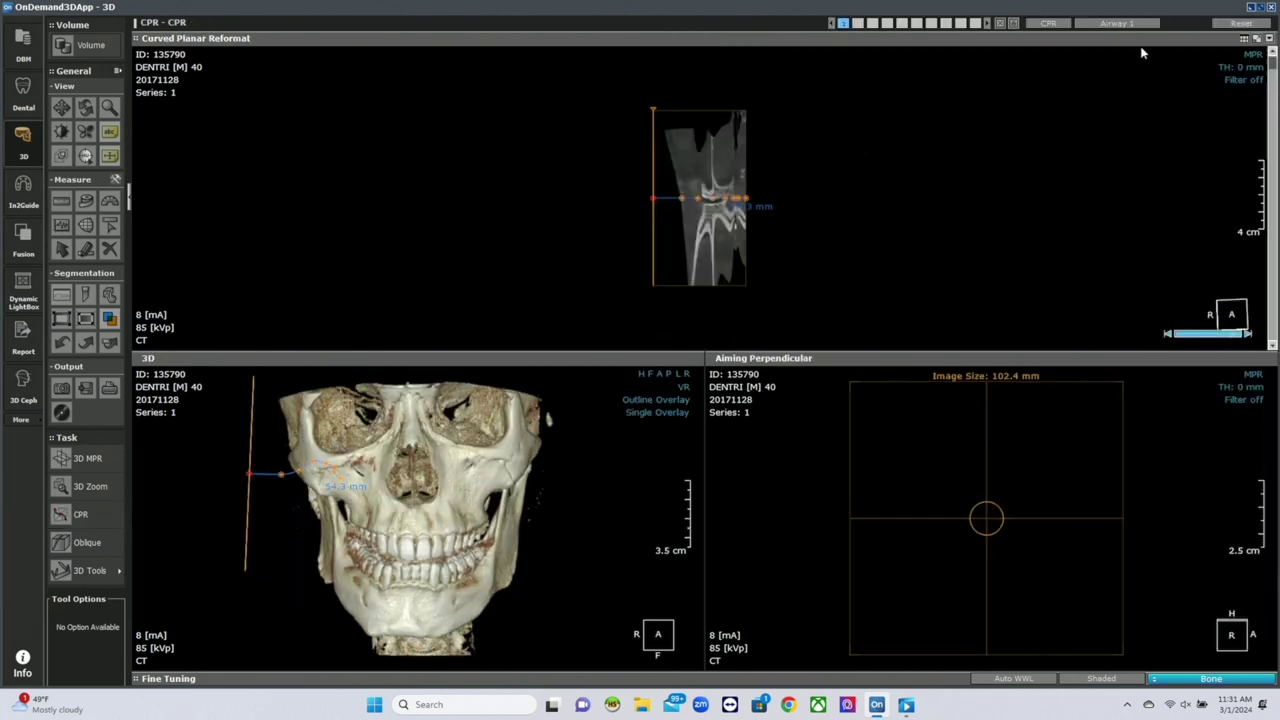
# Show the enlarged Endoscope view and inspect the right condyle and joint space from the outer side
pyautogui.click(1248, 315)
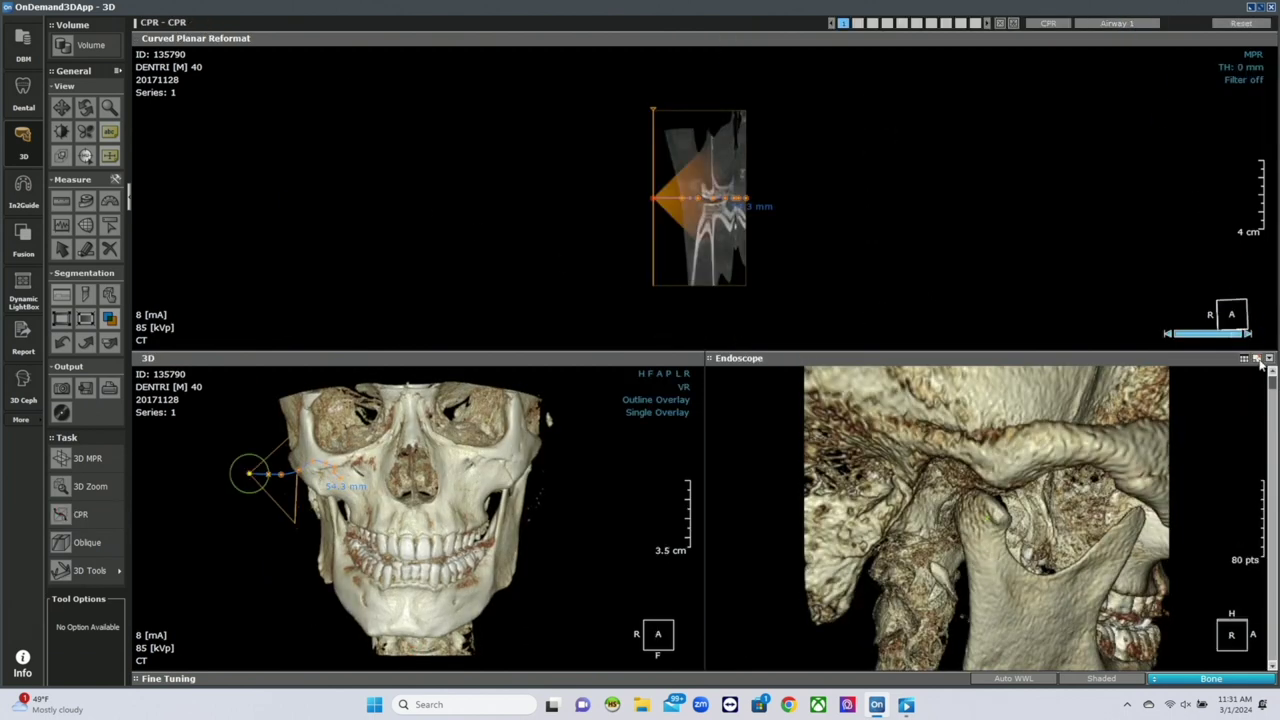
pyautogui.click(1258, 360)
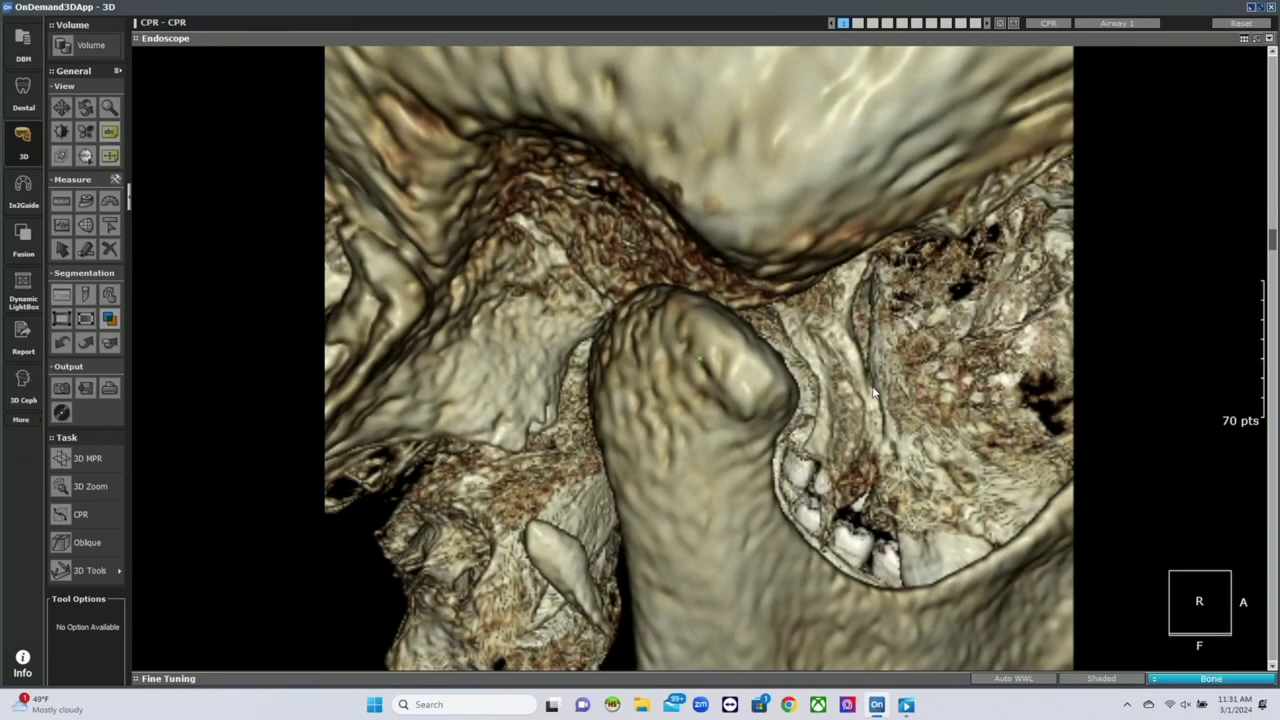
pyautogui.moveTo(873, 393); pyautogui.dragTo(591, 197)
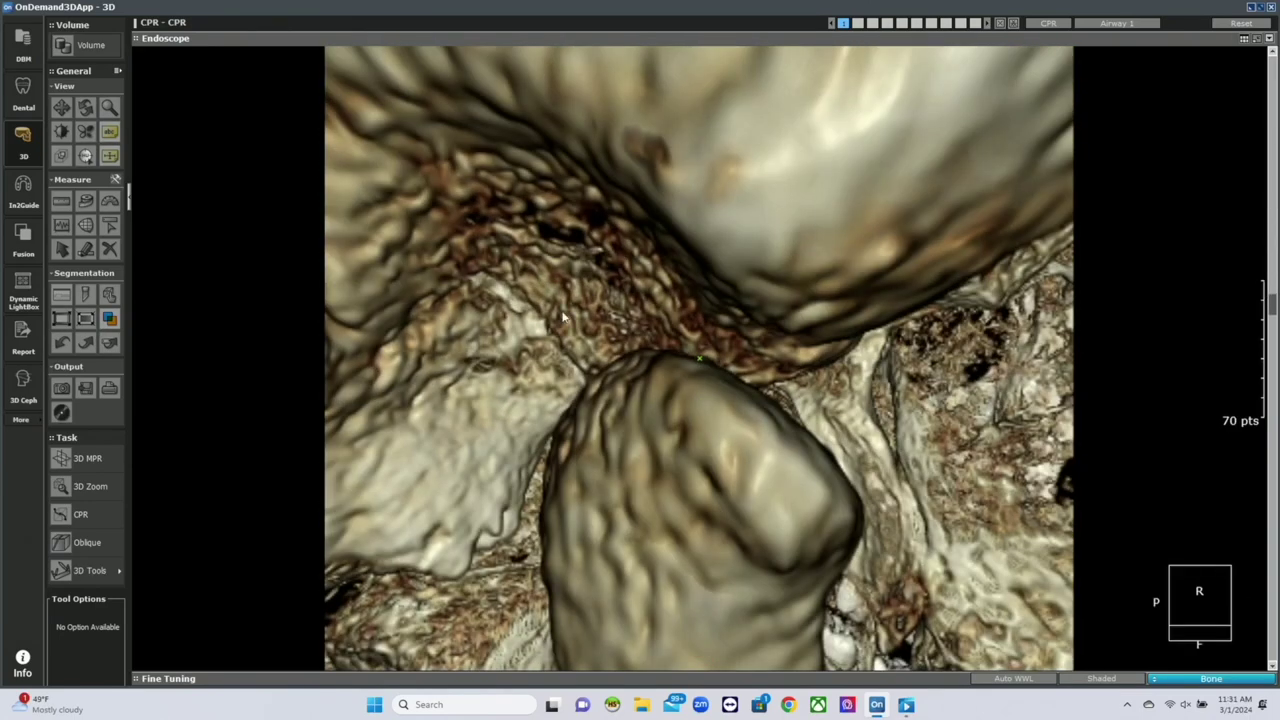
pyautogui.moveTo(563, 318); pyautogui.dragTo(810, 298)
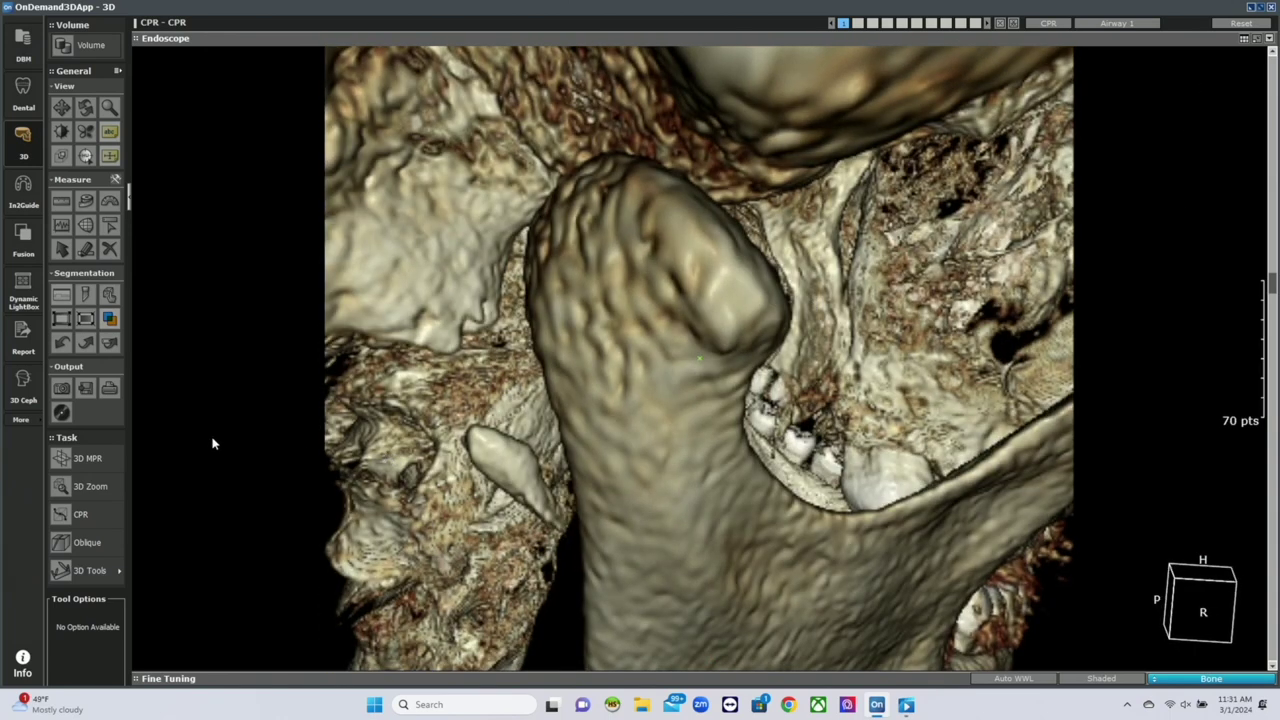
# Return to 3D MPR and create a four-point CPR path on axial slice 247, from behind the right maxillary sinus toward the right condyle
pyautogui.click(60, 458)
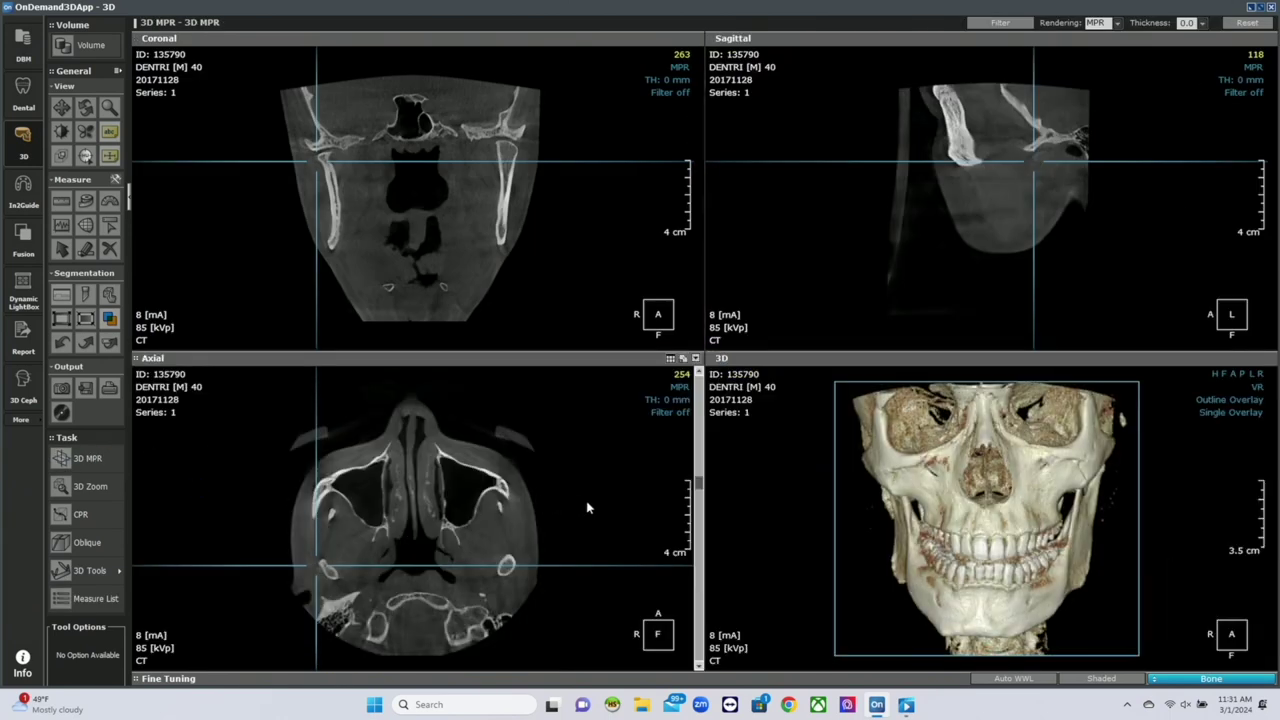
pyautogui.scroll(5, 699, 487)
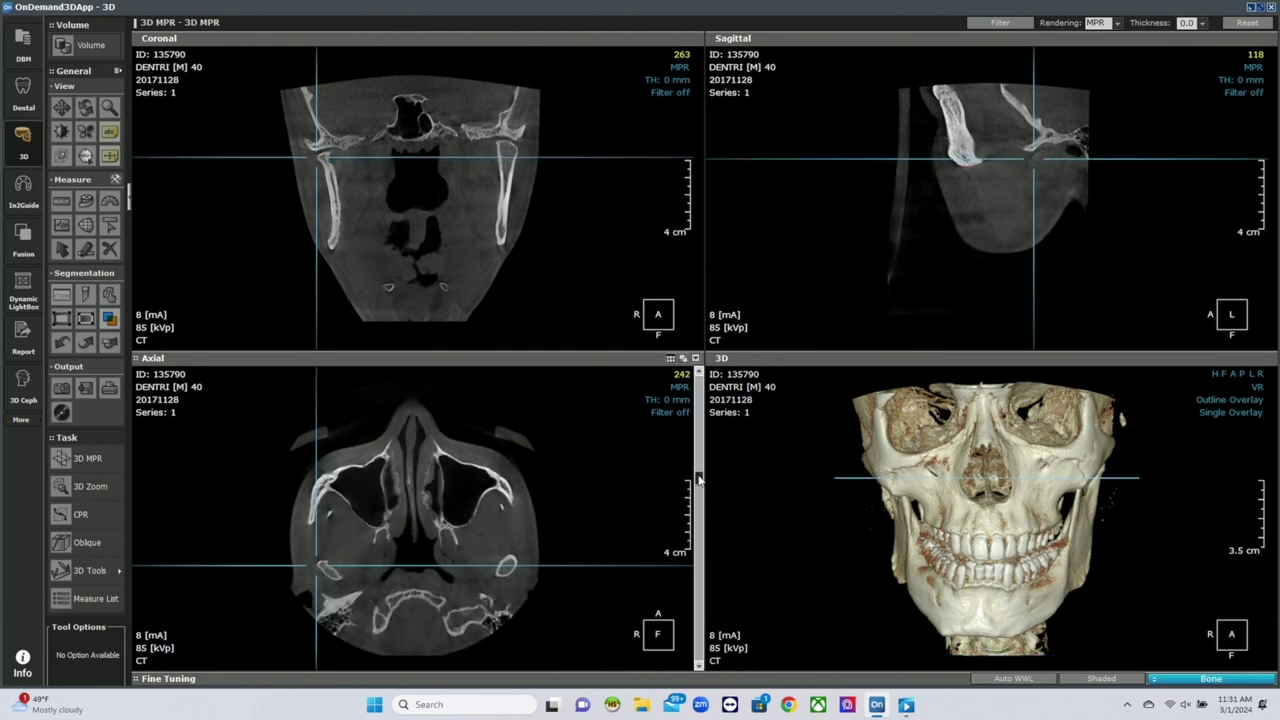
pyautogui.scroll(2, 700, 484)
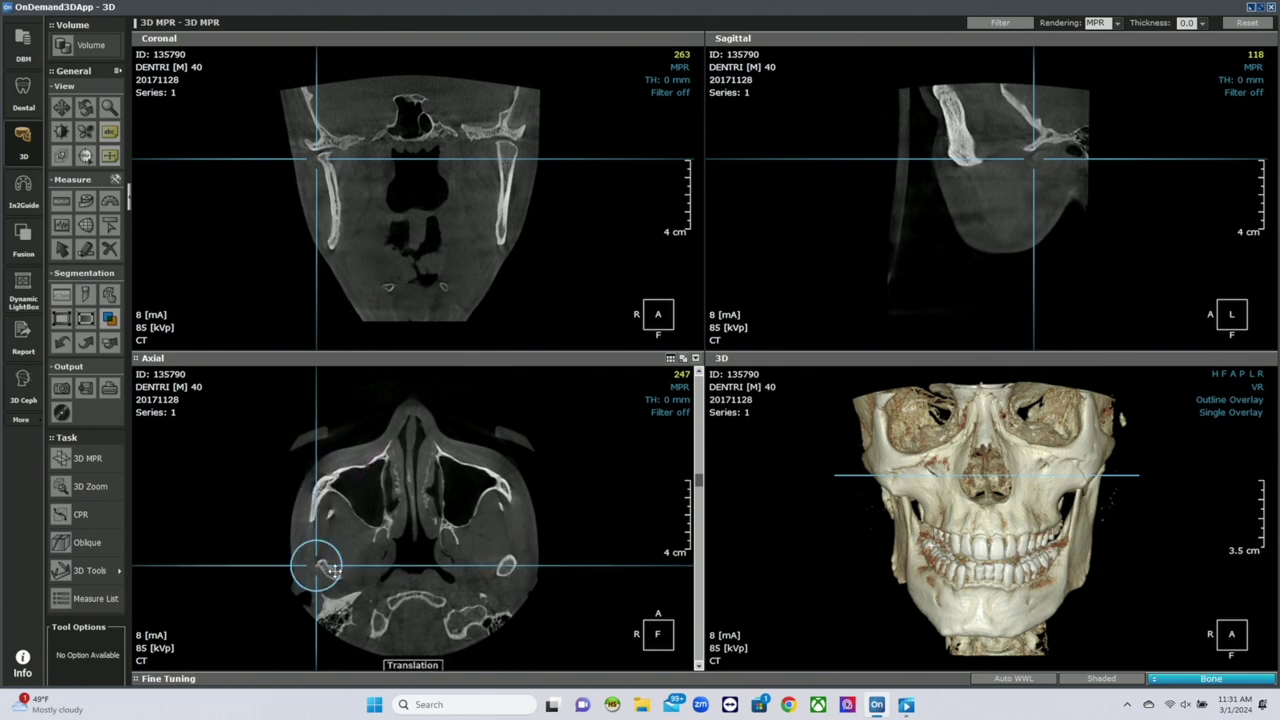
pyautogui.click(80, 514)
pyautogui.click(356, 537)
pyautogui.click(366, 527)
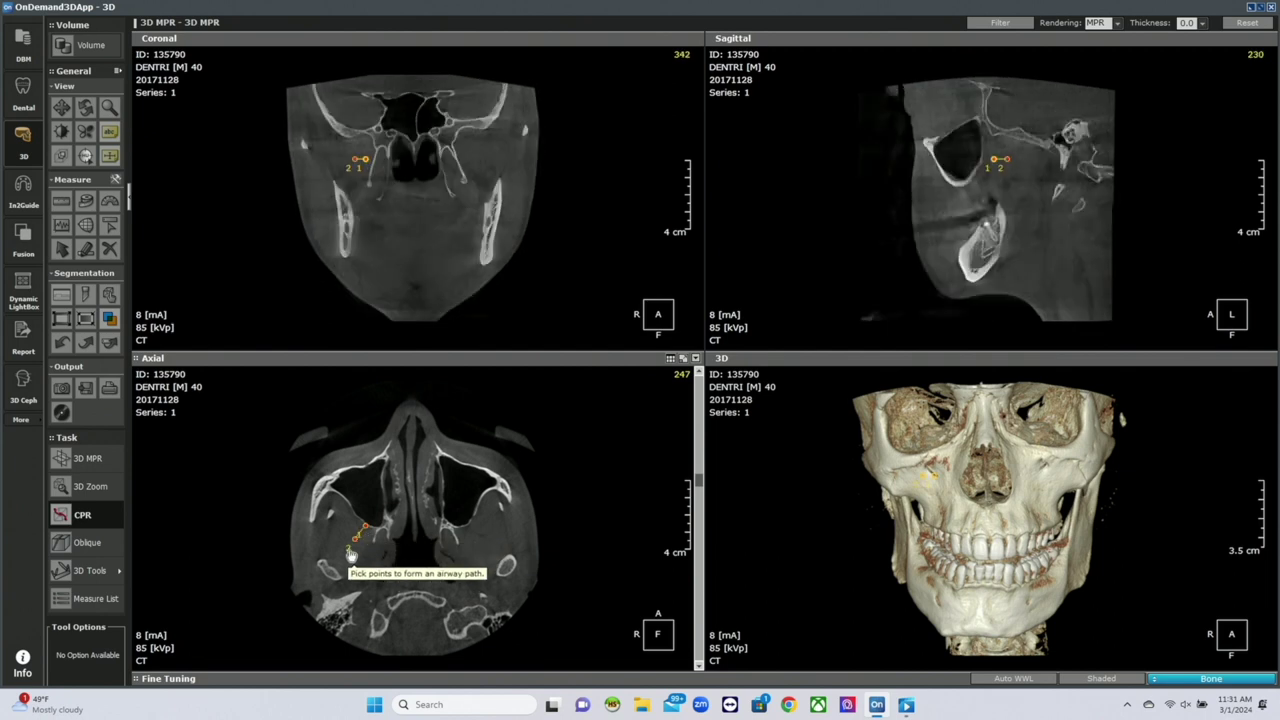
pyautogui.doubleClick(344, 559)
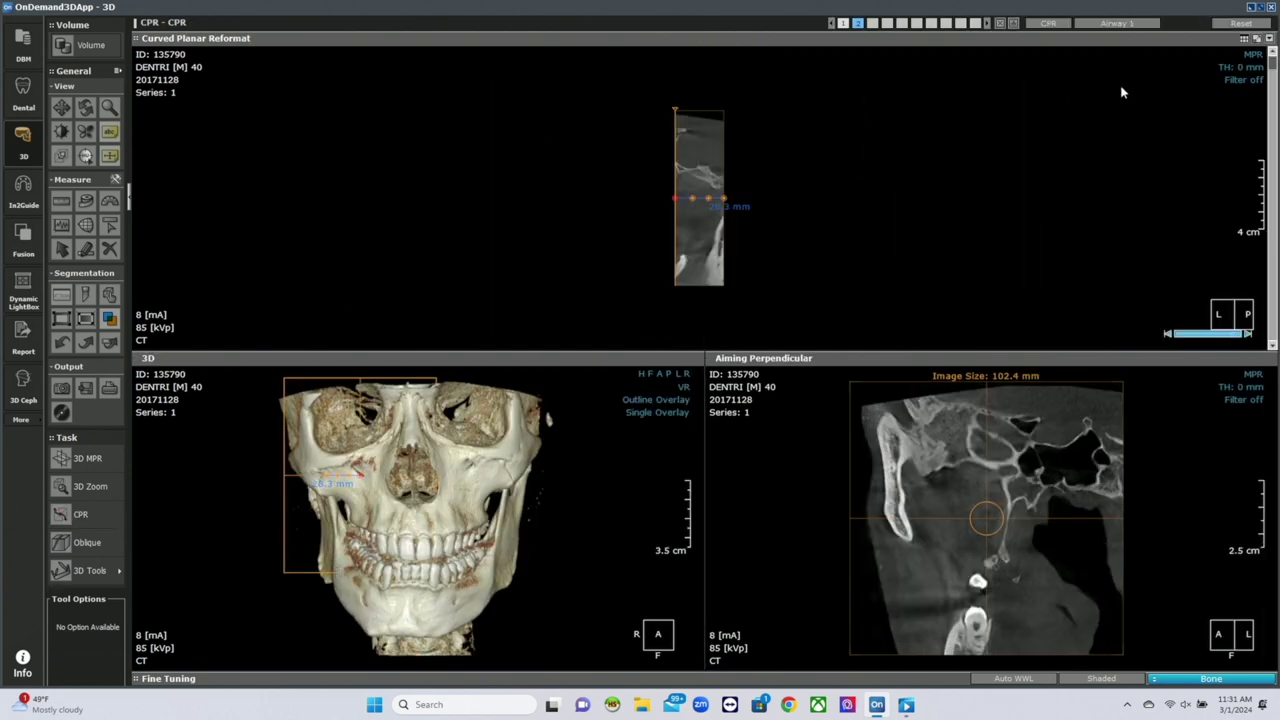
# Enlarge the Endoscope view of the new path and inspect the right condyle from the front
pyautogui.click(1131, 20)
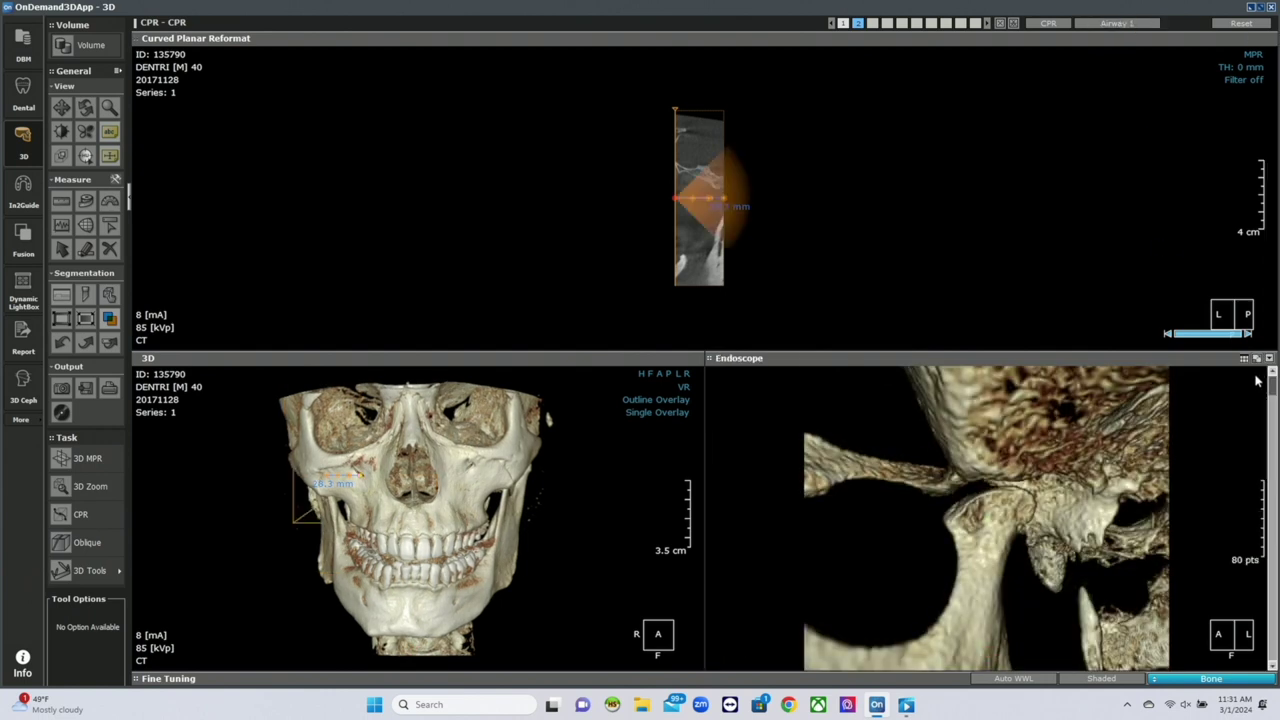
pyautogui.click(1258, 359)
pyautogui.scroll(5, 860, 468)
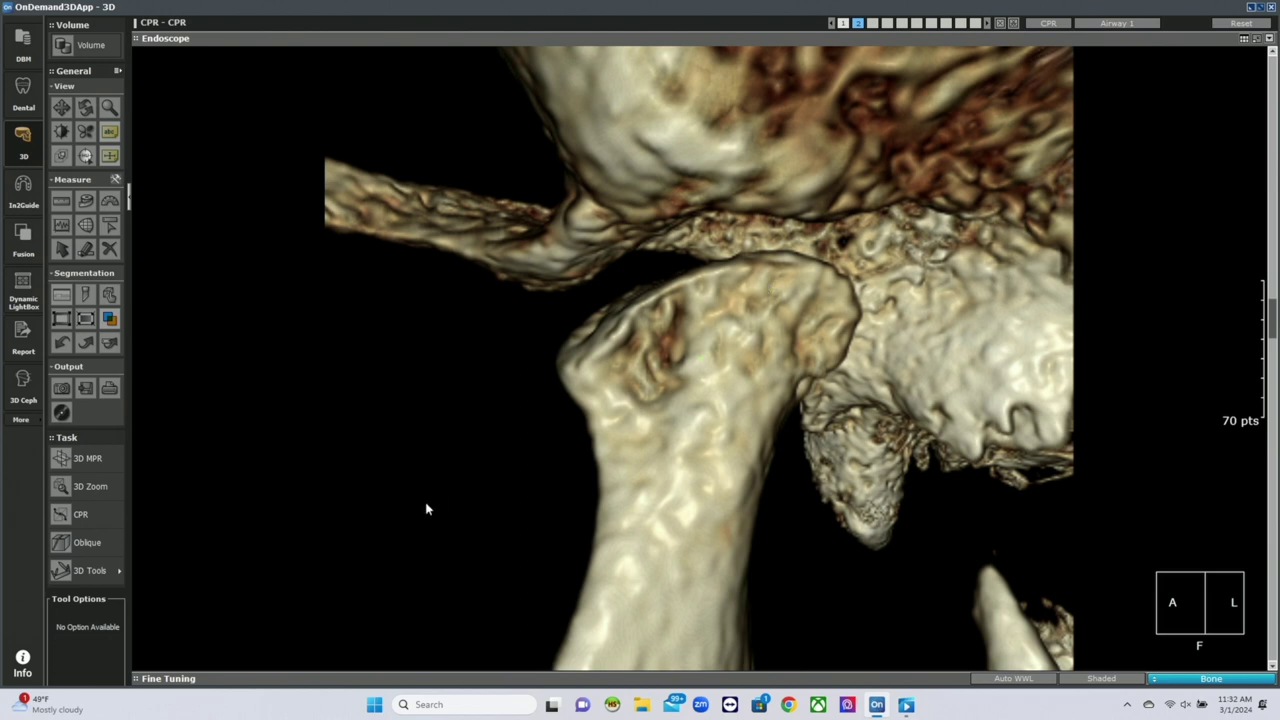
# Leave the endoscope for 3D MPR, open the scan in the Dental module and apply the Teeth preset to its 3D rendering
pyautogui.click(95, 458)
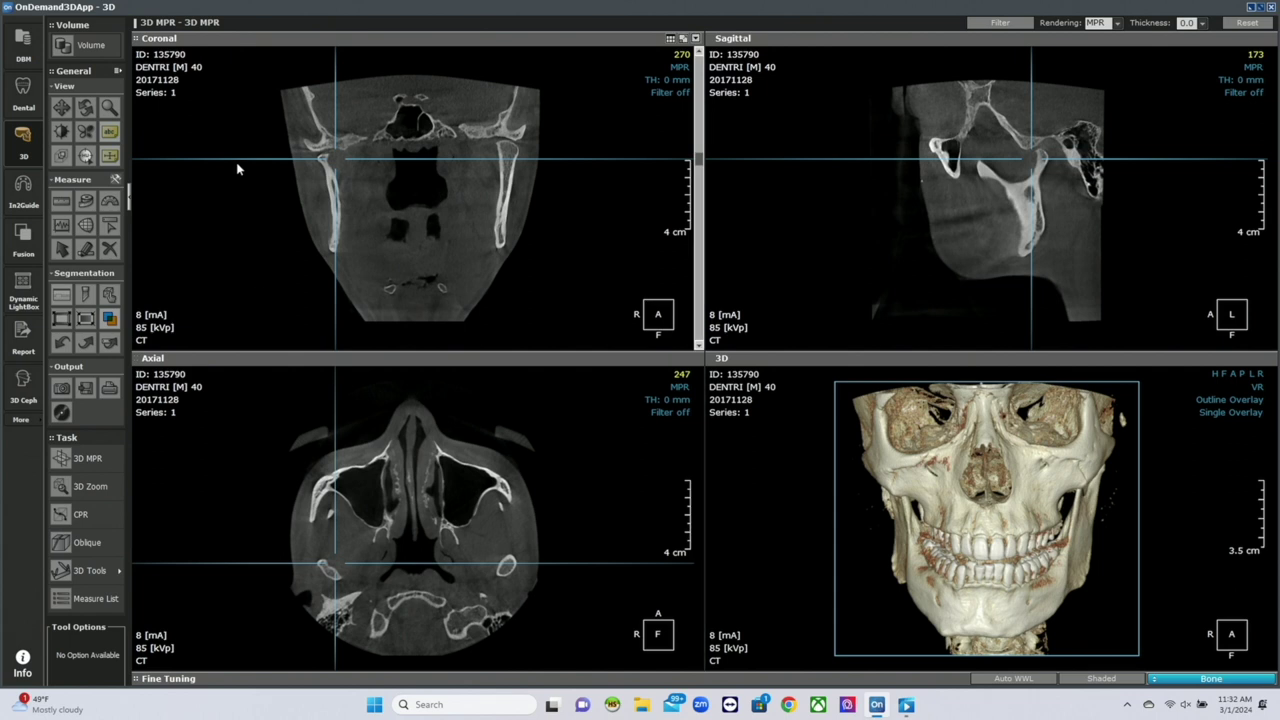
pyautogui.click(23, 92)
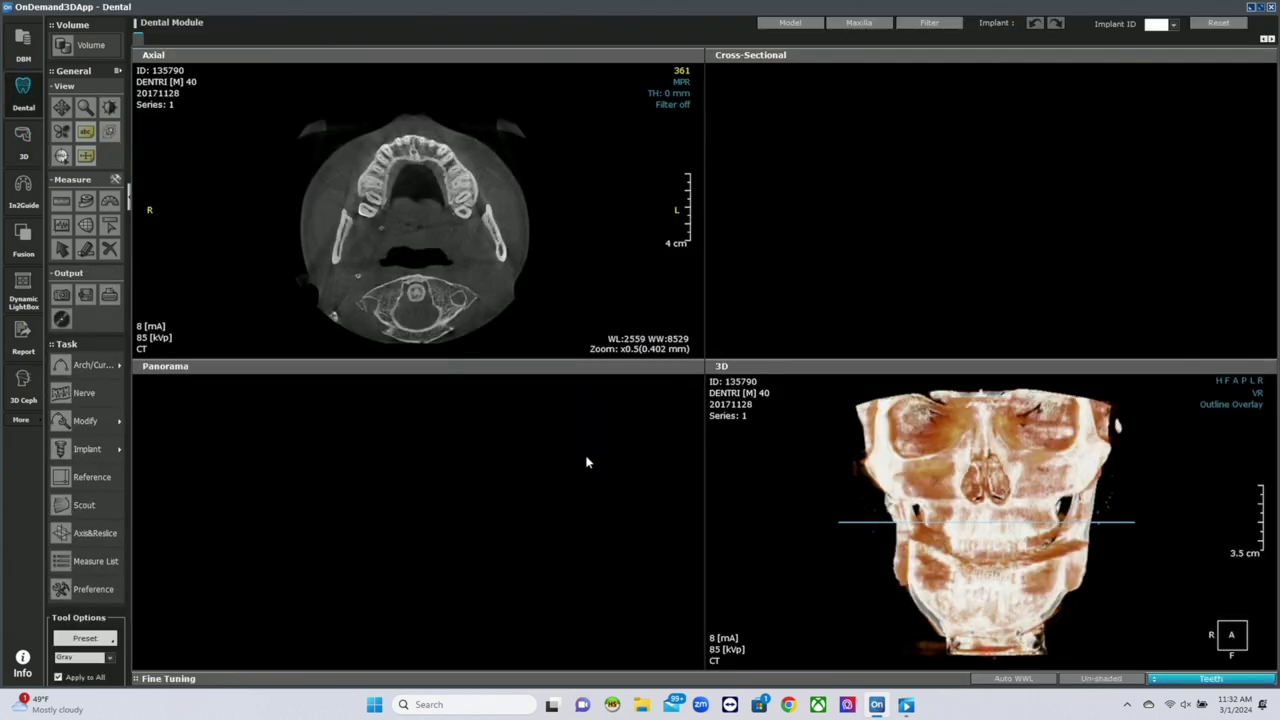
pyautogui.click(1205, 678)
pyautogui.click(1005, 522)
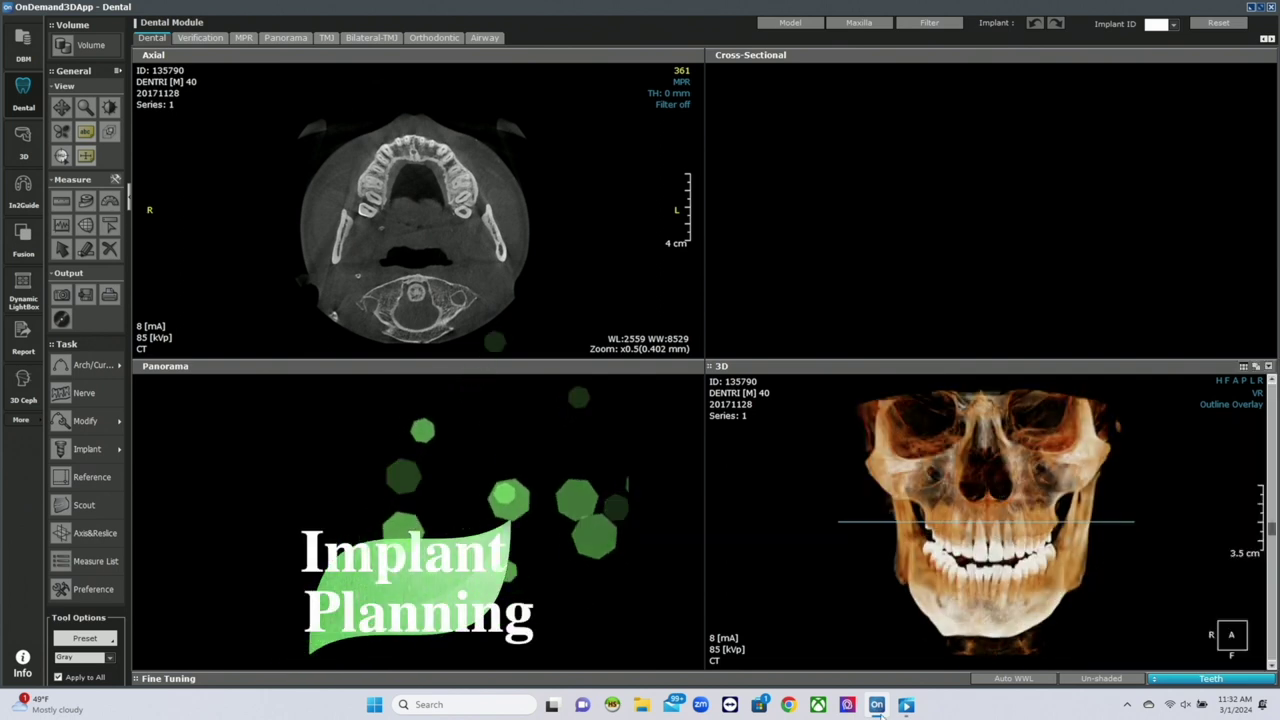
# Reorient the volume with Axis&Reslice, tilting it to R-L -11.4 to level the bite plane, and apply it
pyautogui.click(95, 533)
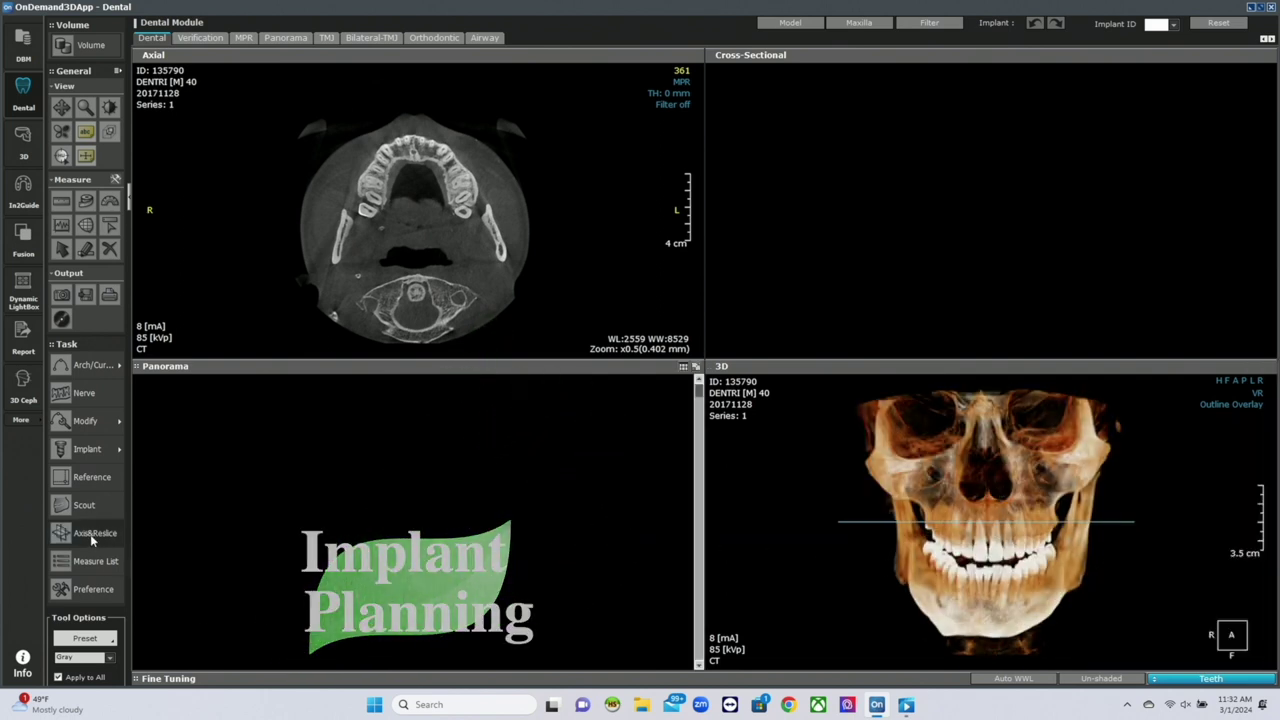
pyautogui.moveTo(536, 350); pyautogui.dragTo(535, 314)
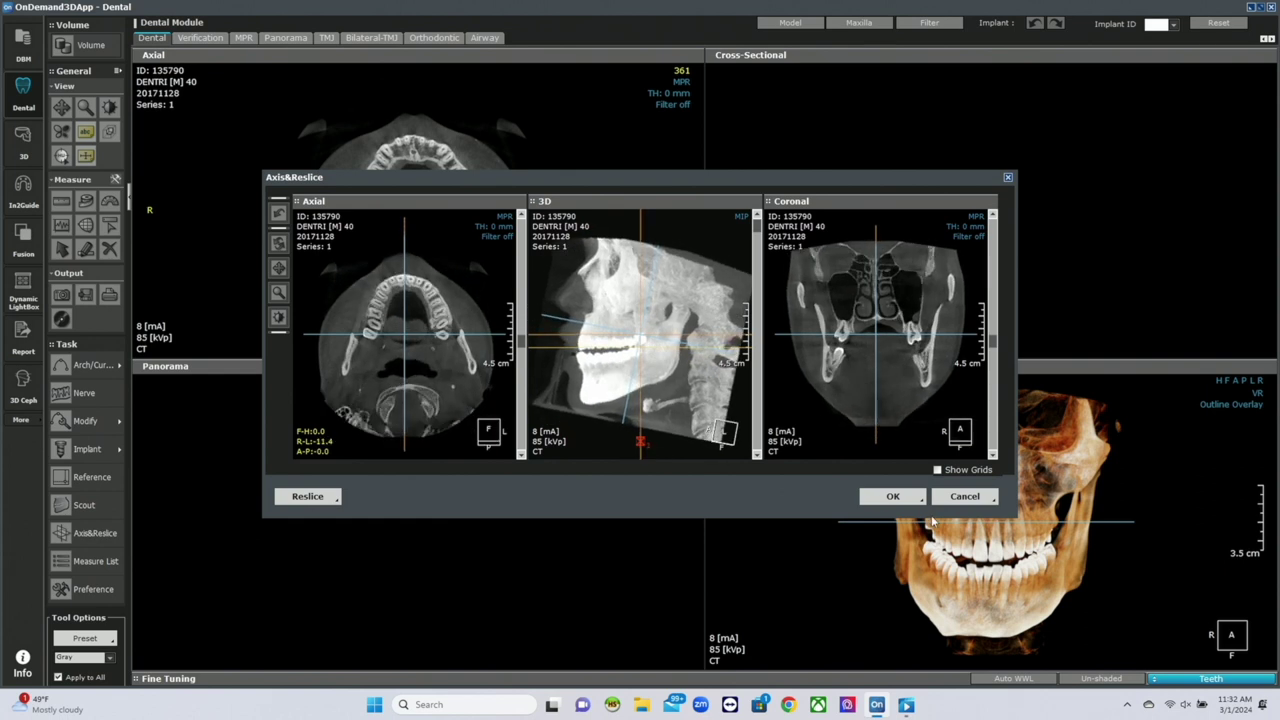
pyautogui.click(893, 496)
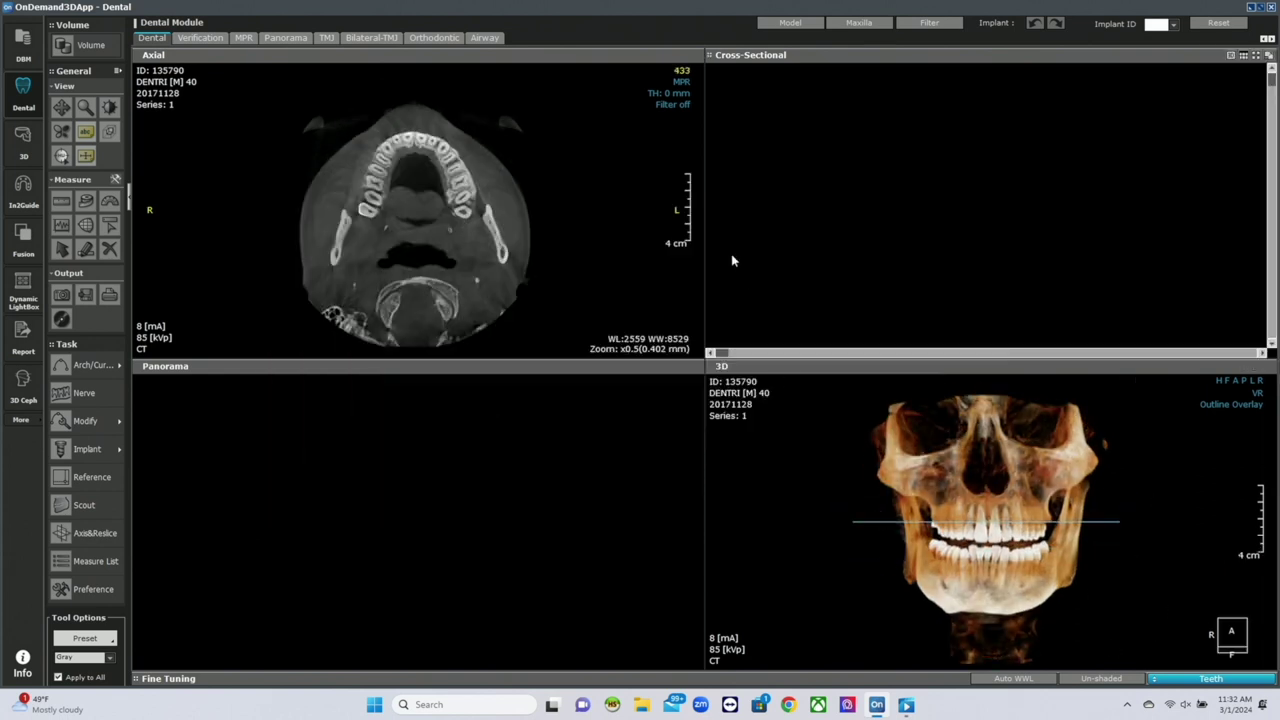
# Move the axial view to slice 560 through the mandible and generate the panorama with Axial Arch
pyautogui.moveTo(700, 222); pyautogui.dragTo(698, 261)
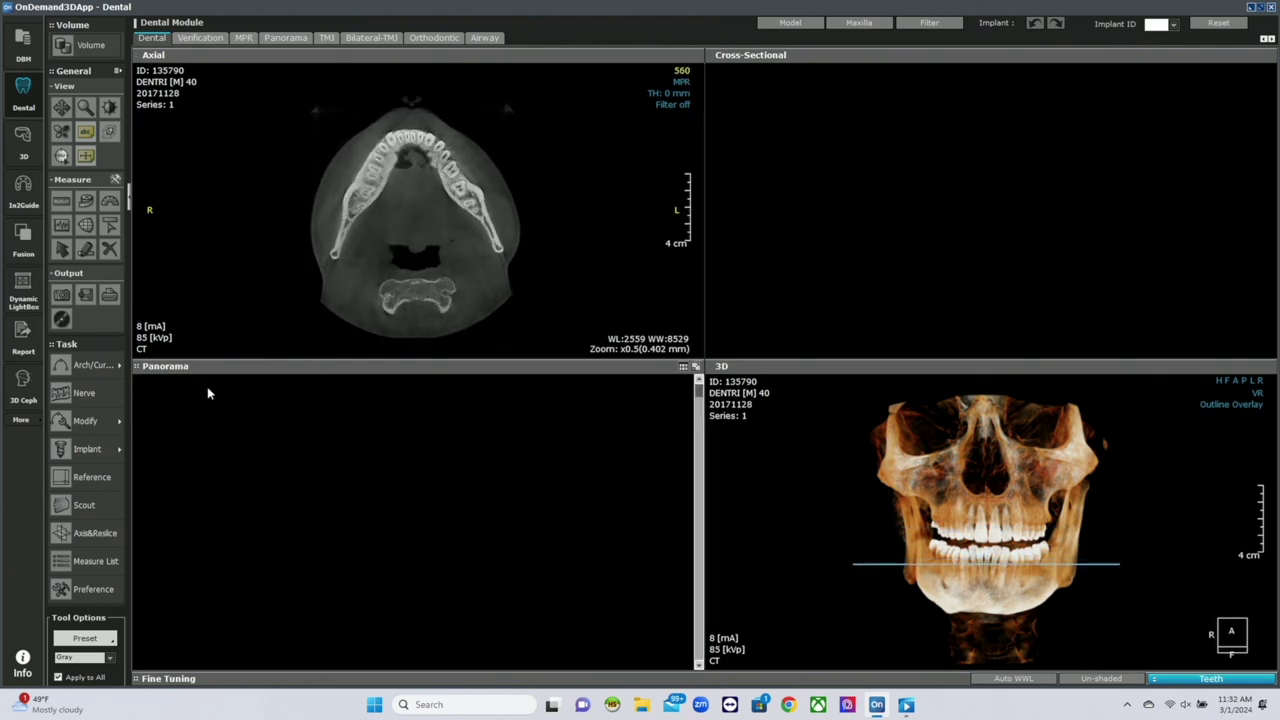
pyautogui.click(118, 367)
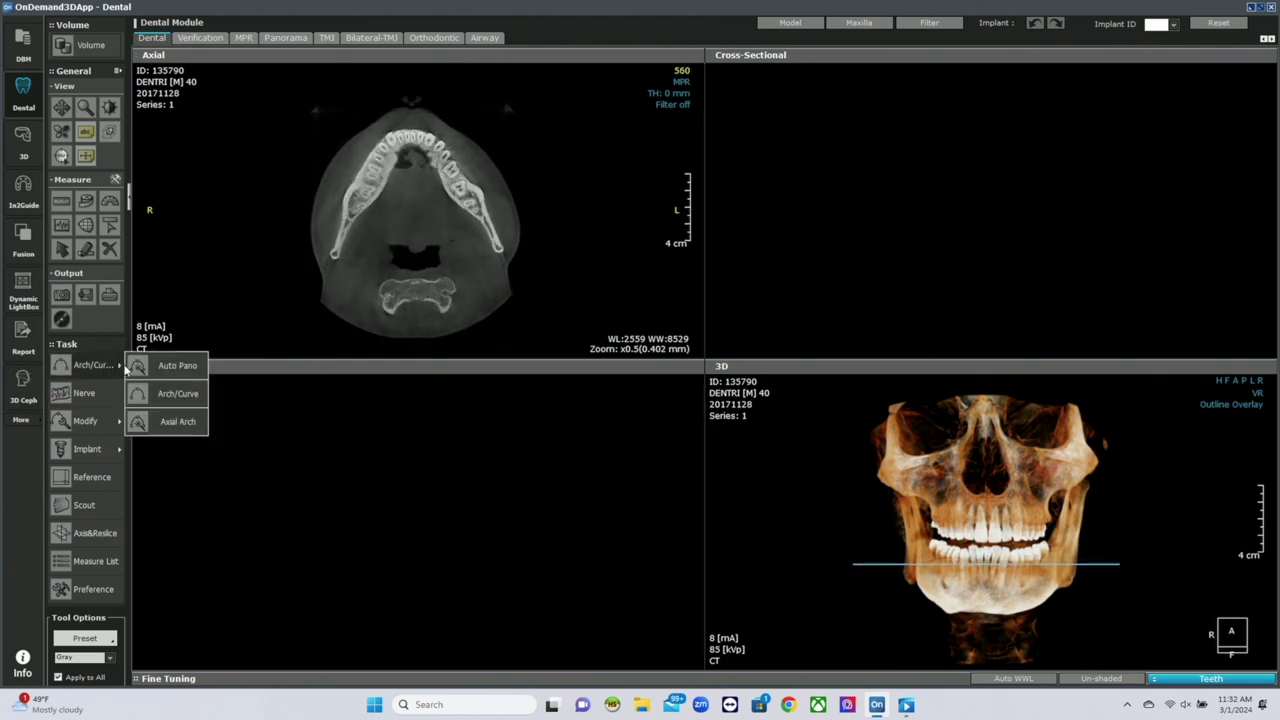
pyautogui.click(178, 422)
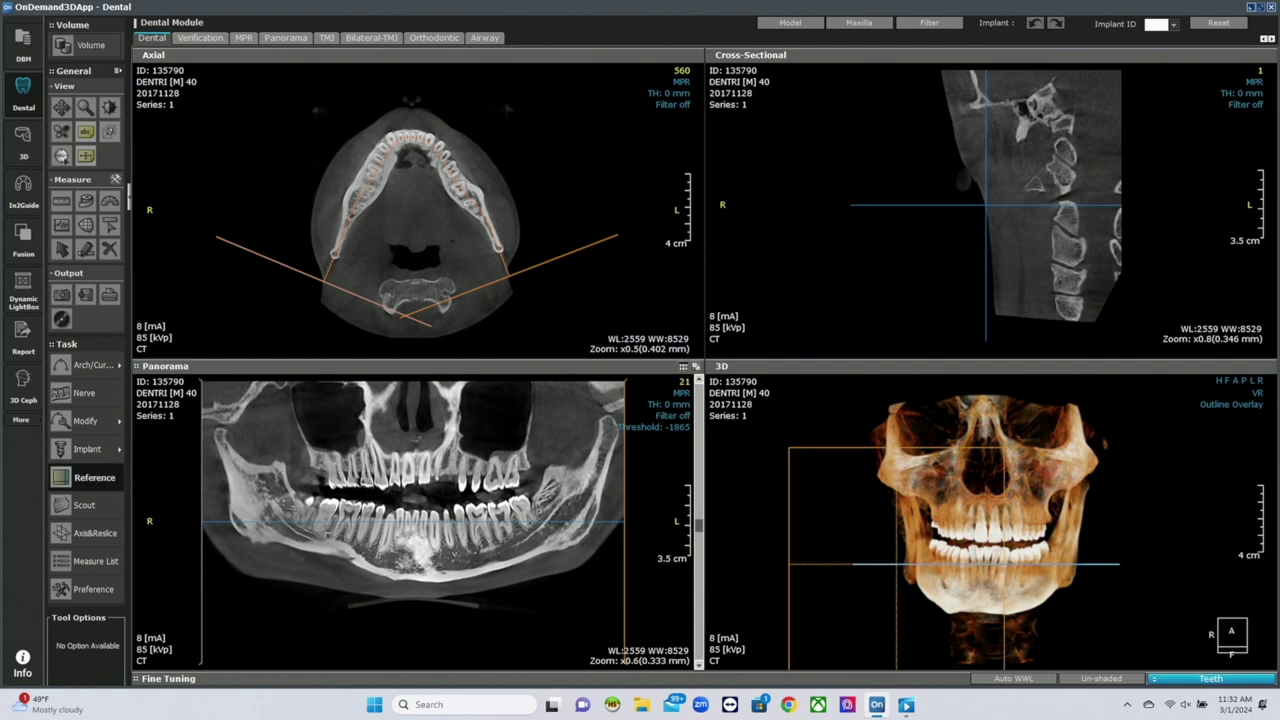
# Trace the right mandibular nerve on the panorama slices from the ramus forward, ending it at the mental foramen in the cross-section
pyautogui.scroll(-2, 290, 489)
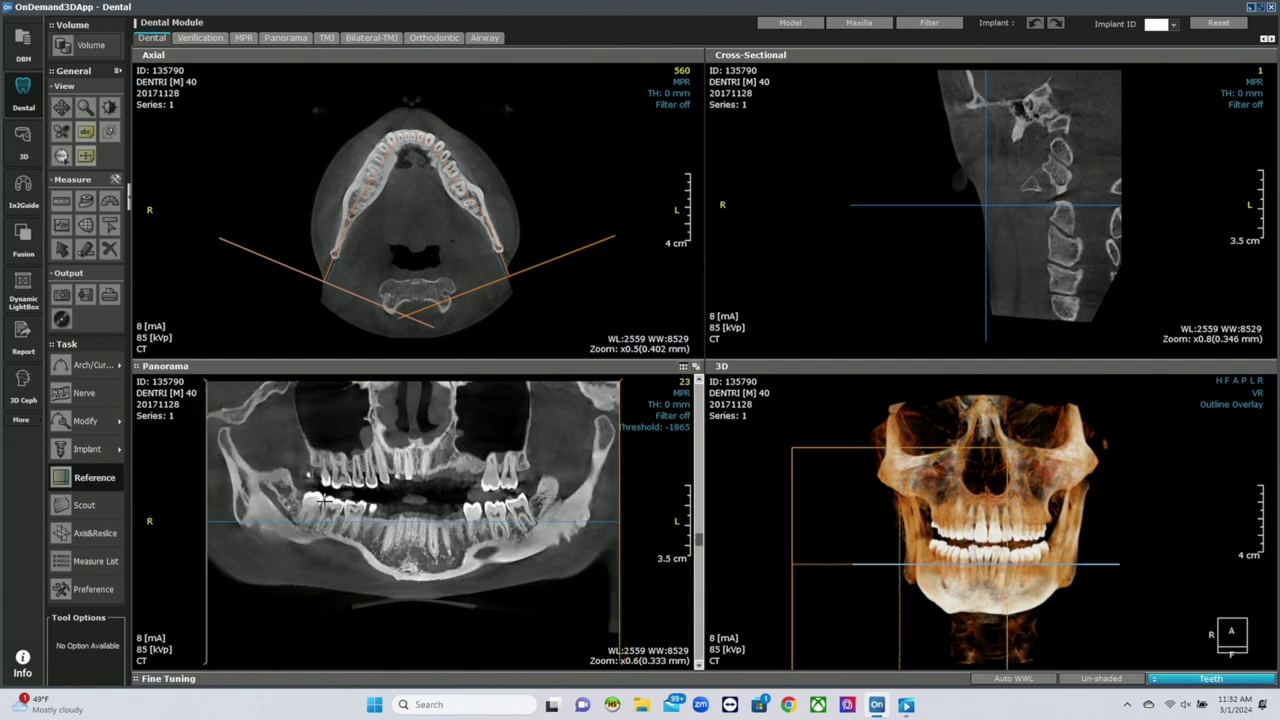
pyautogui.scroll(-1, 324, 505)
pyautogui.scroll(-1, 324, 500)
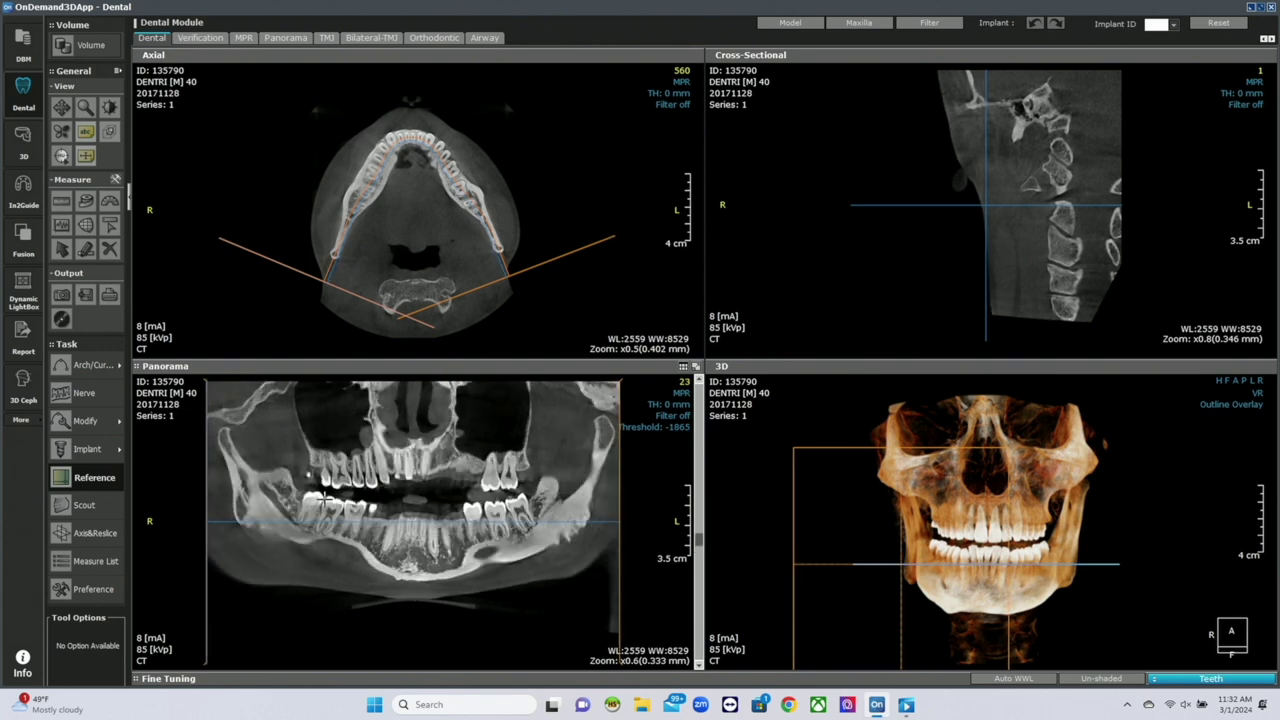
pyautogui.scroll(1, 297, 506)
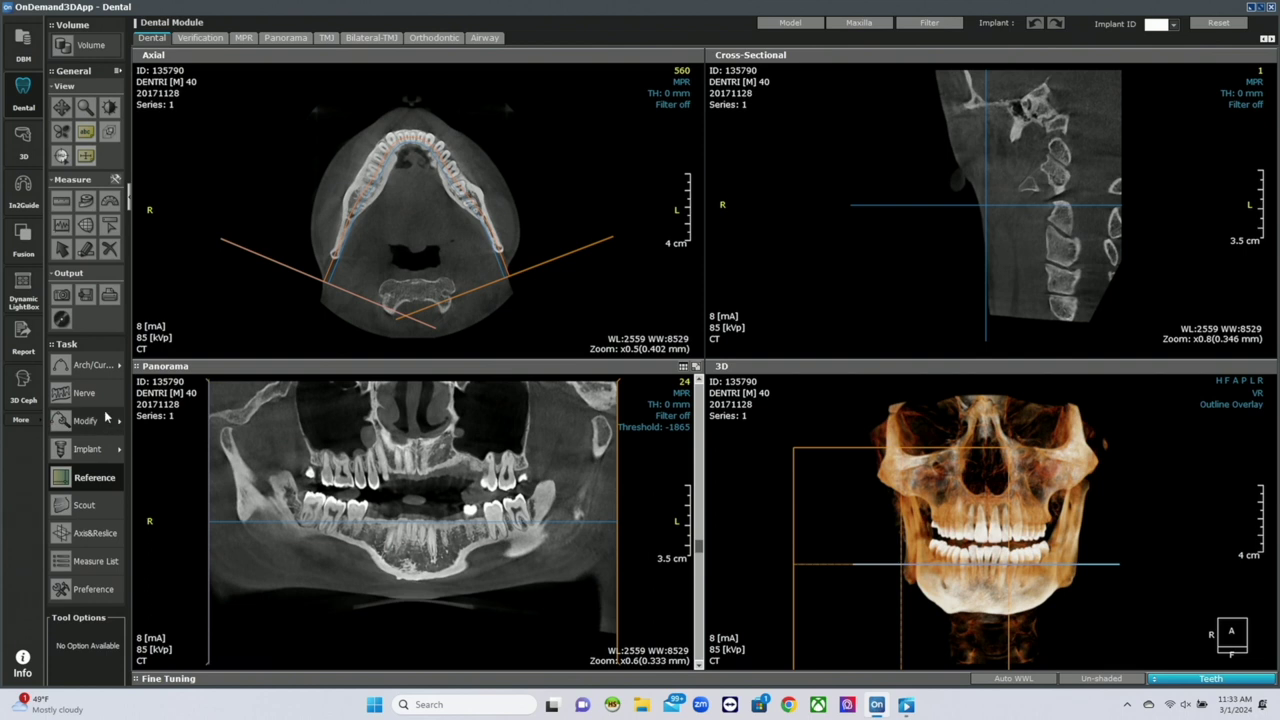
pyautogui.click(262, 485)
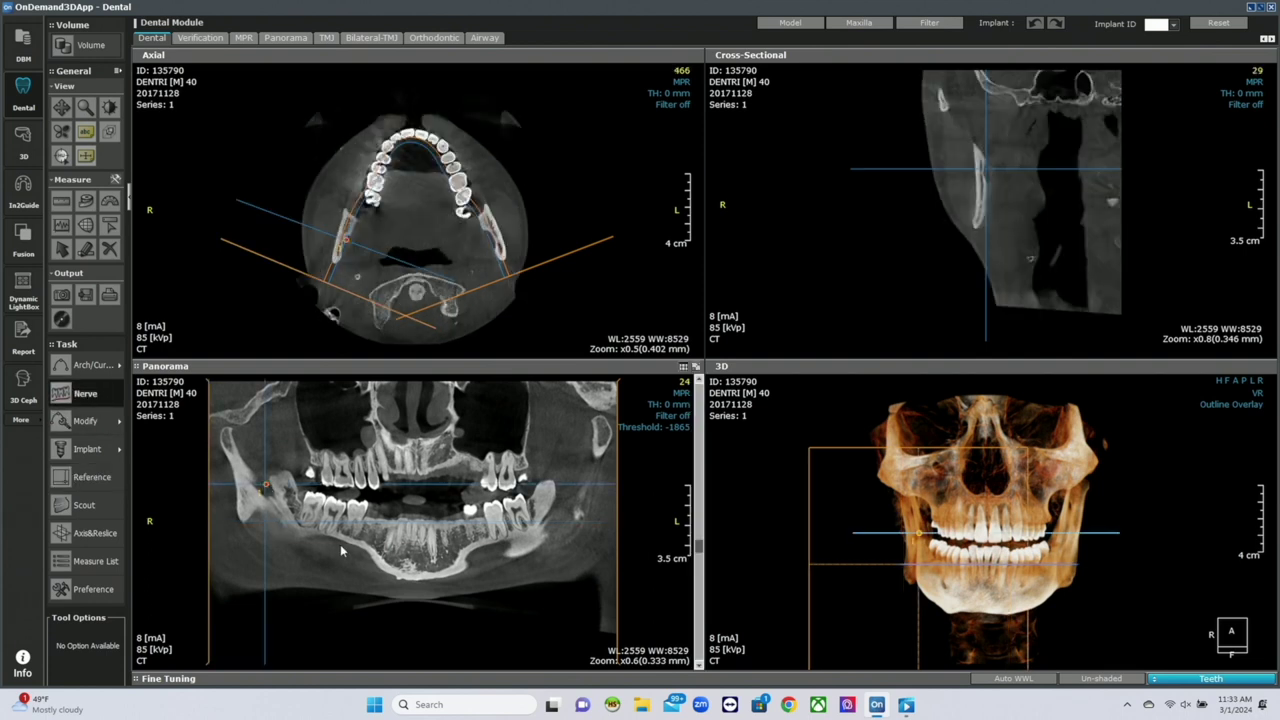
pyautogui.click(285, 520)
pyautogui.click(302, 534)
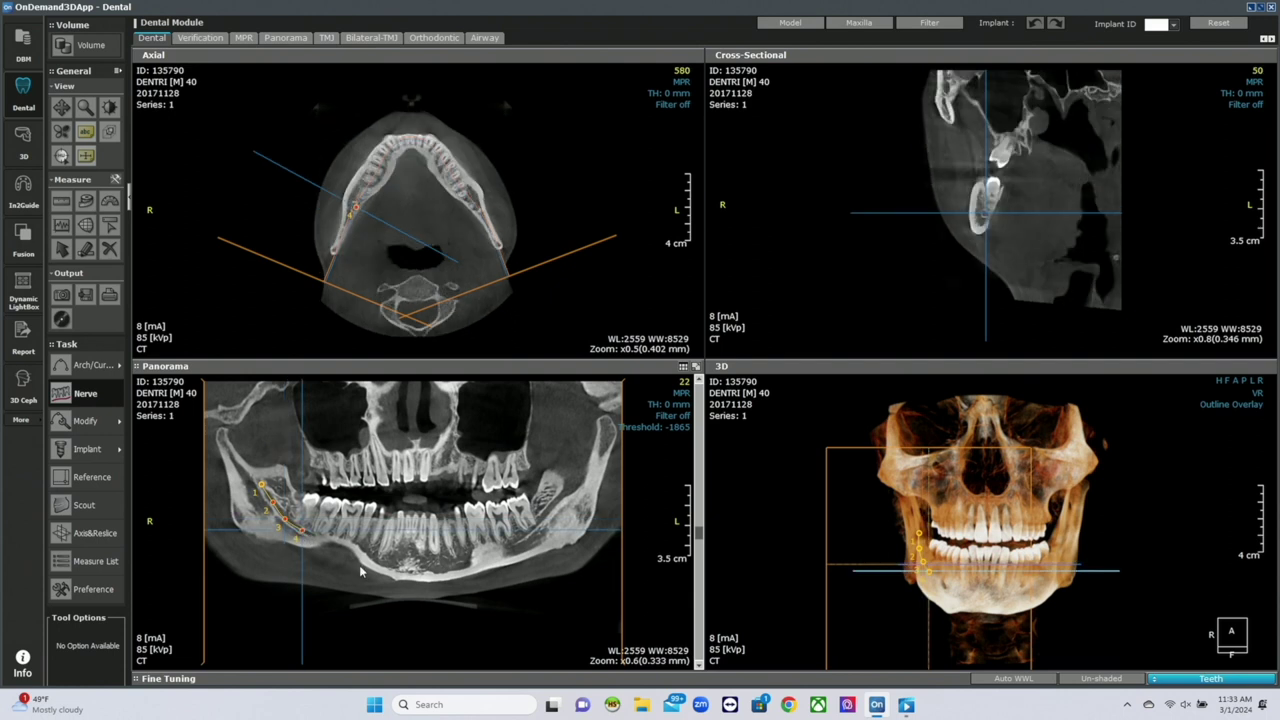
pyautogui.scroll(-4, 315, 545)
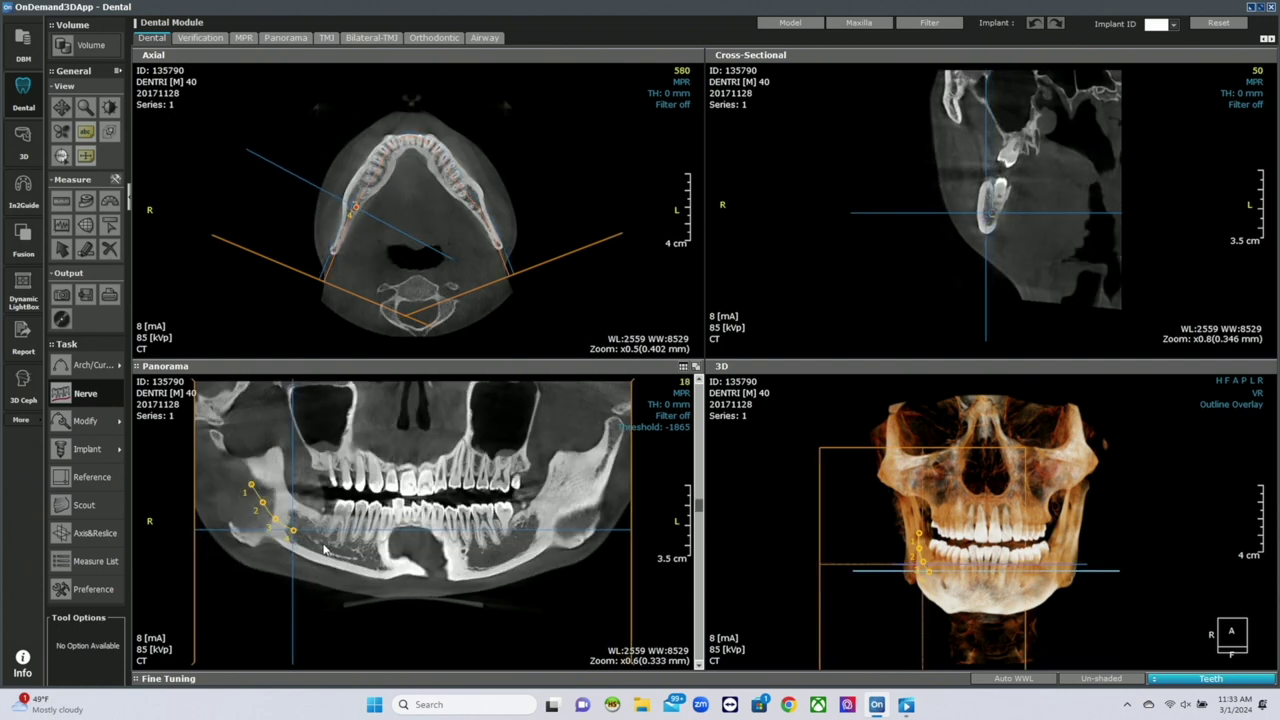
pyautogui.click(323, 545)
pyautogui.click(355, 556)
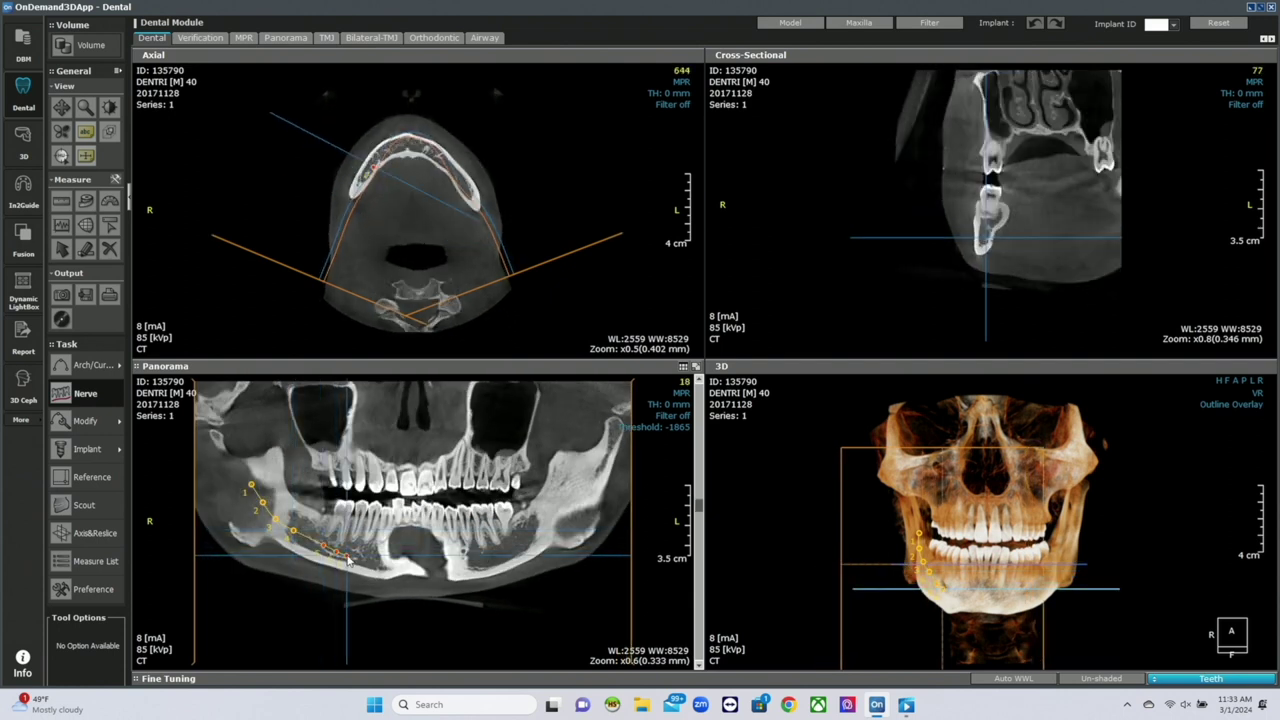
pyautogui.doubleClick(984, 232)
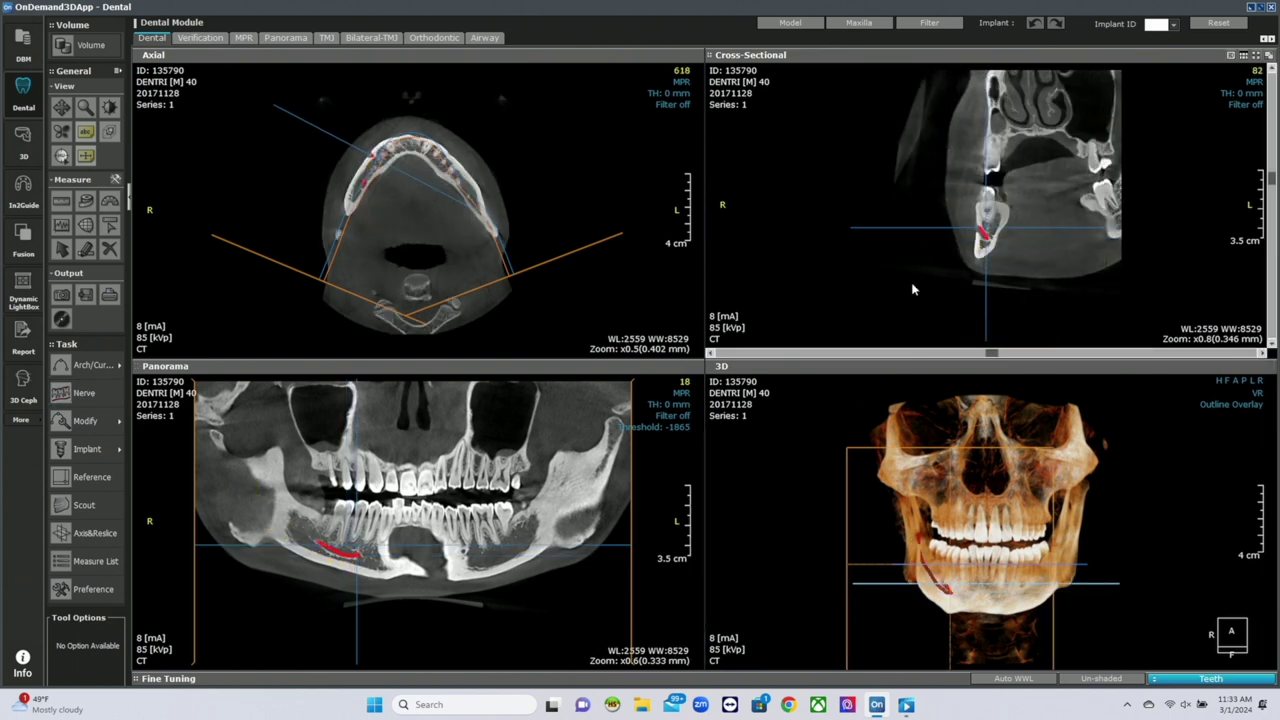
# Set the panorama thickness to 12 mm and move the reference point to the lower right first molar
pyautogui.click(664, 406)
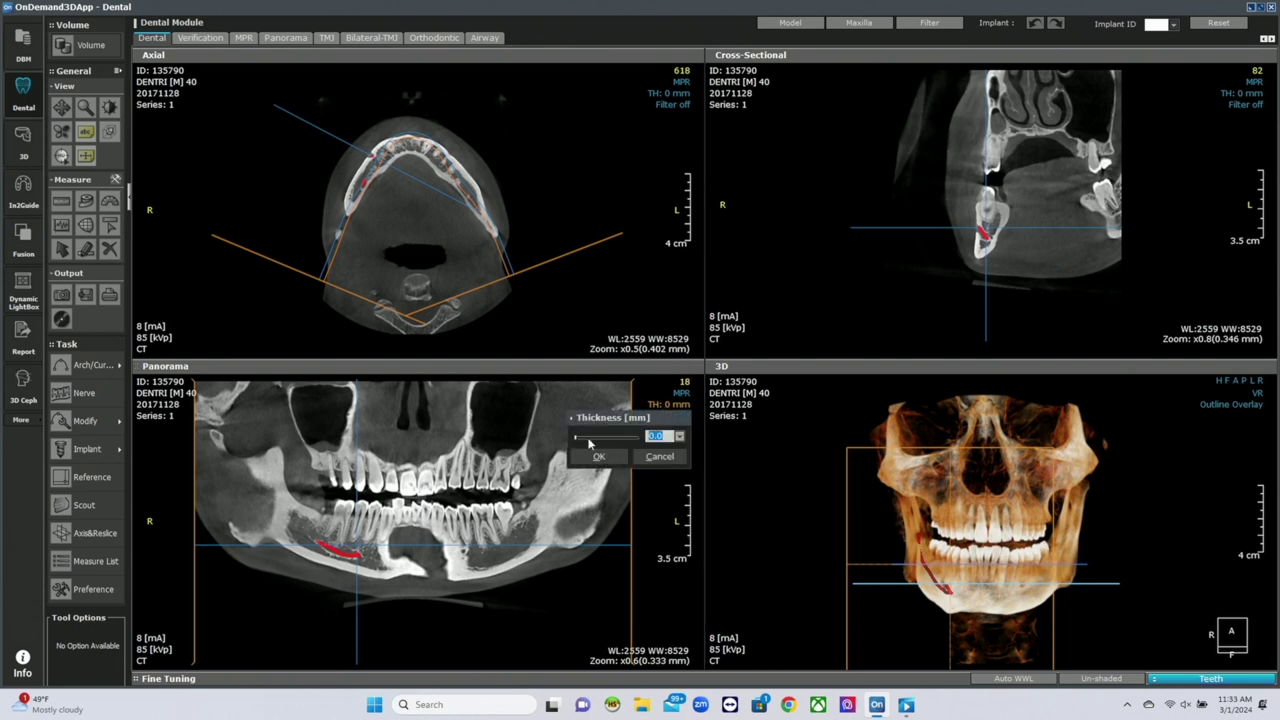
pyautogui.click(599, 456)
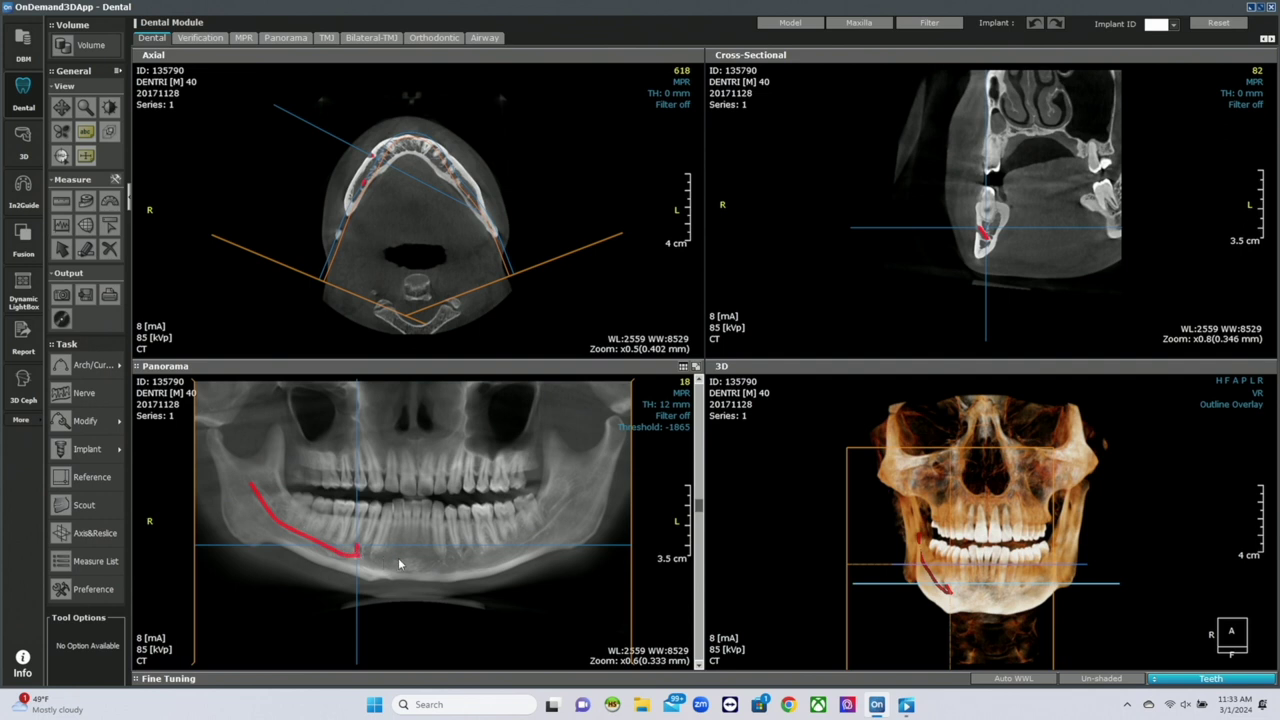
pyautogui.click(100, 486)
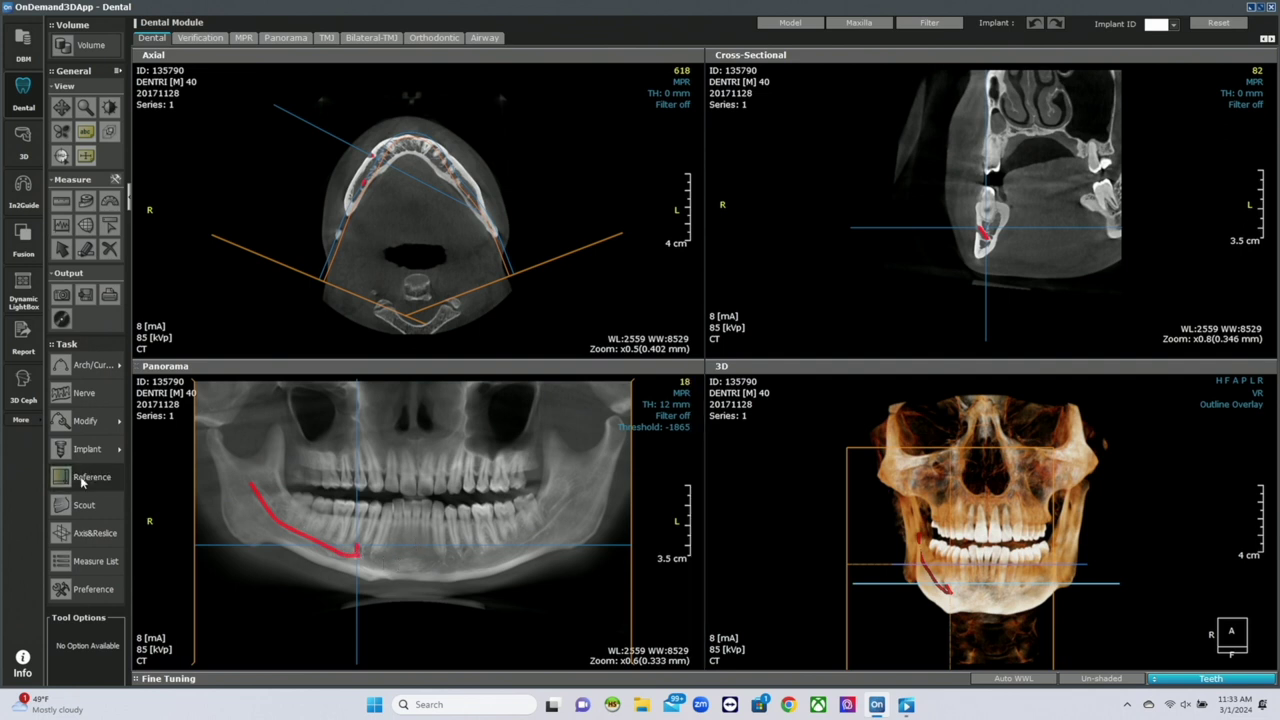
pyautogui.moveTo(357, 545); pyautogui.dragTo(319, 517)
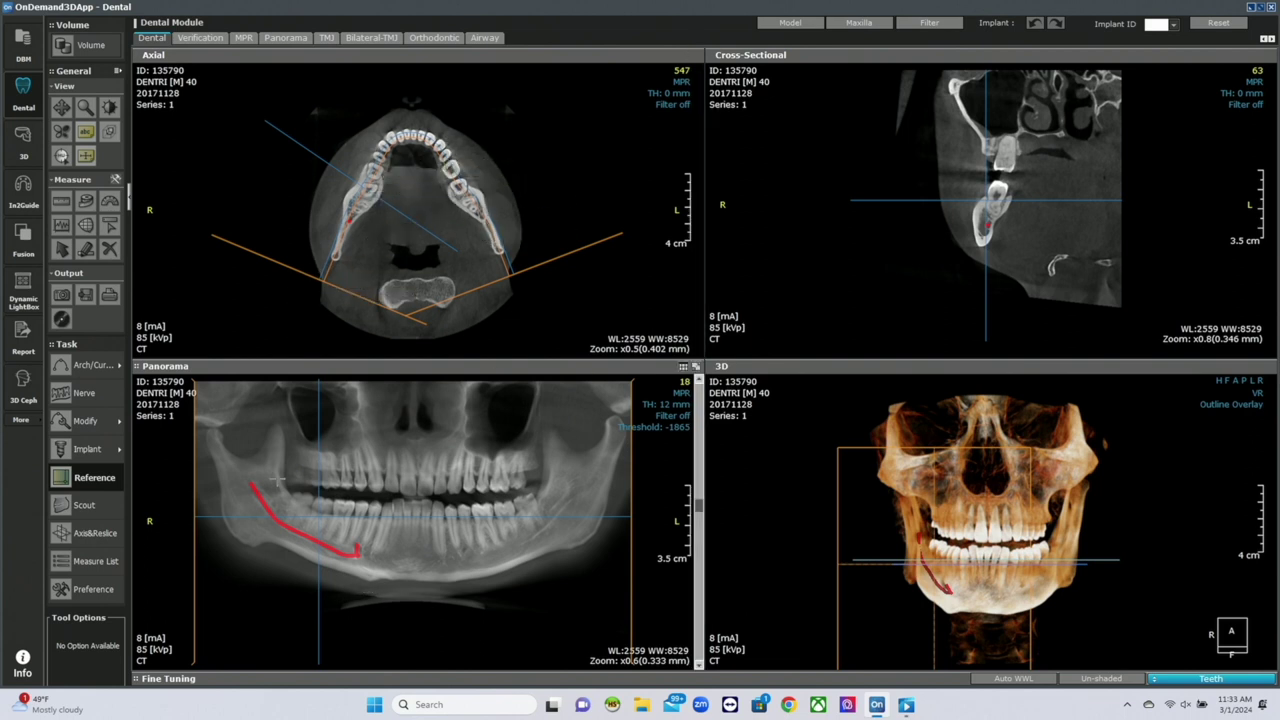
# Tilt the cross-sectional plane to follow the lower right molar's axis and enlarge that view around the tooth and nerve
pyautogui.moveTo(851, 351)
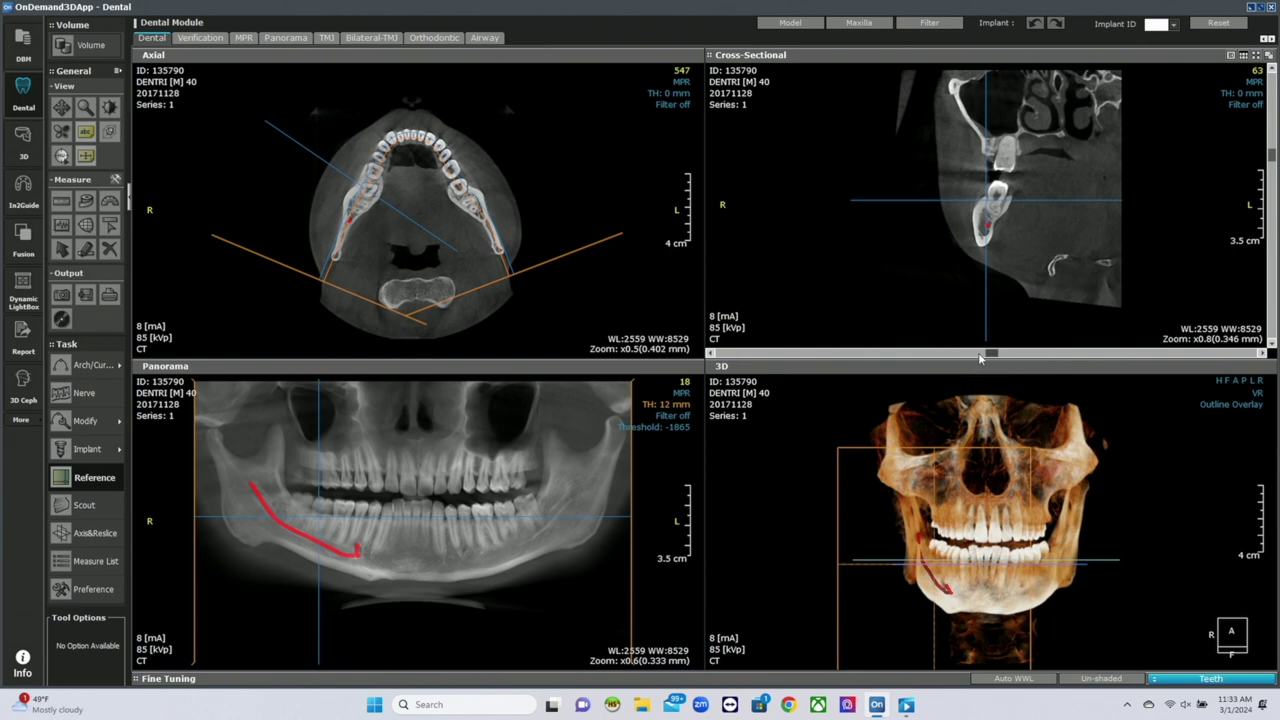
pyautogui.moveTo(990, 355); pyautogui.dragTo(1033, 347)
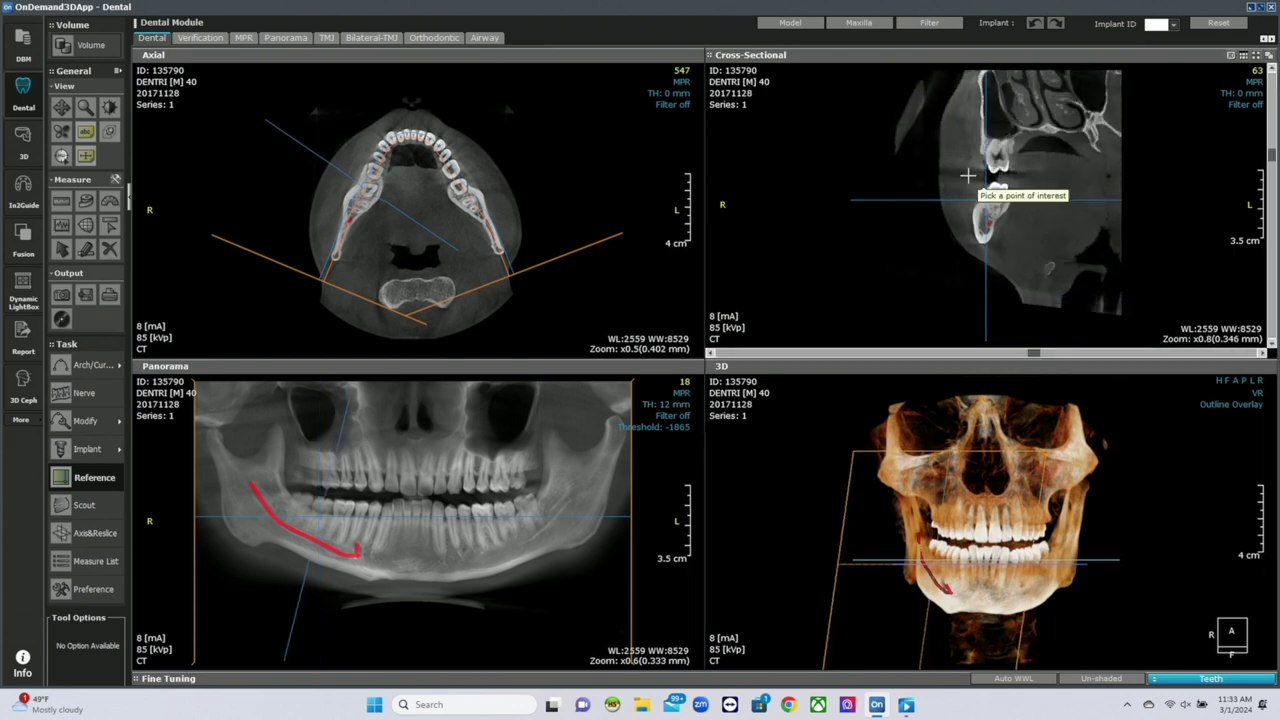
pyautogui.click(1269, 56)
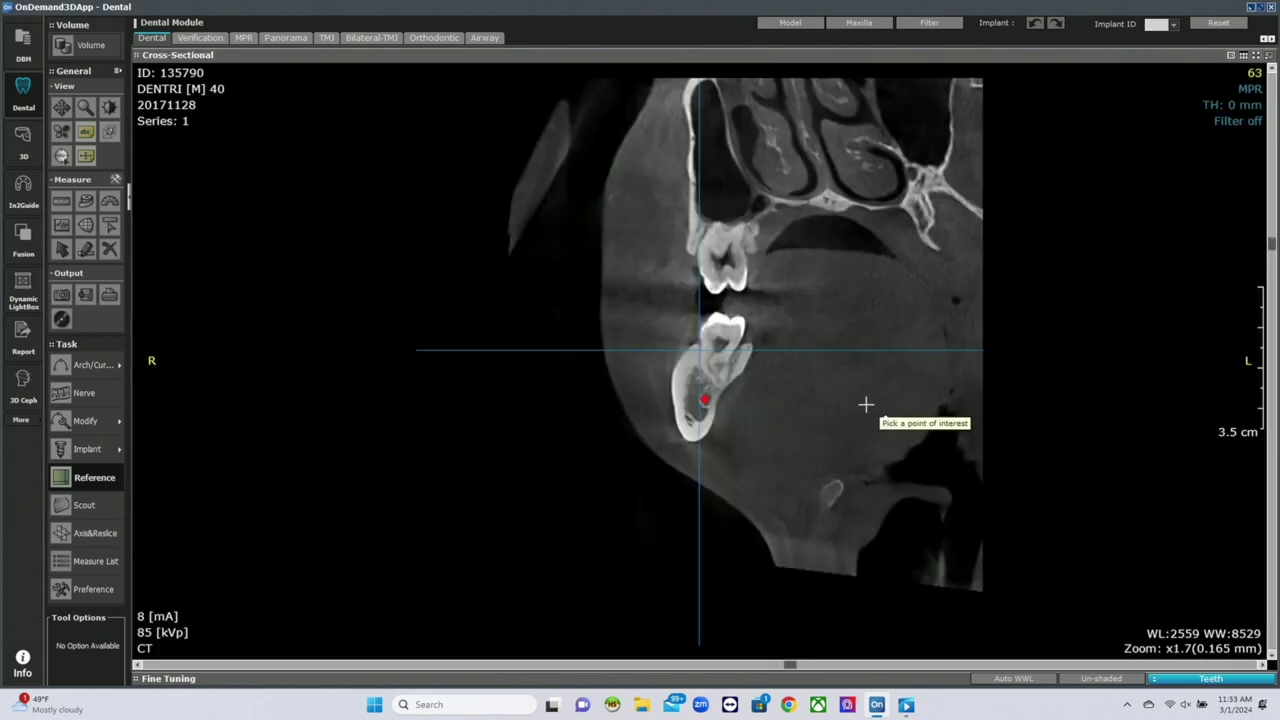
pyautogui.click(82, 112)
pyautogui.moveTo(486, 420); pyautogui.dragTo(481, 325)
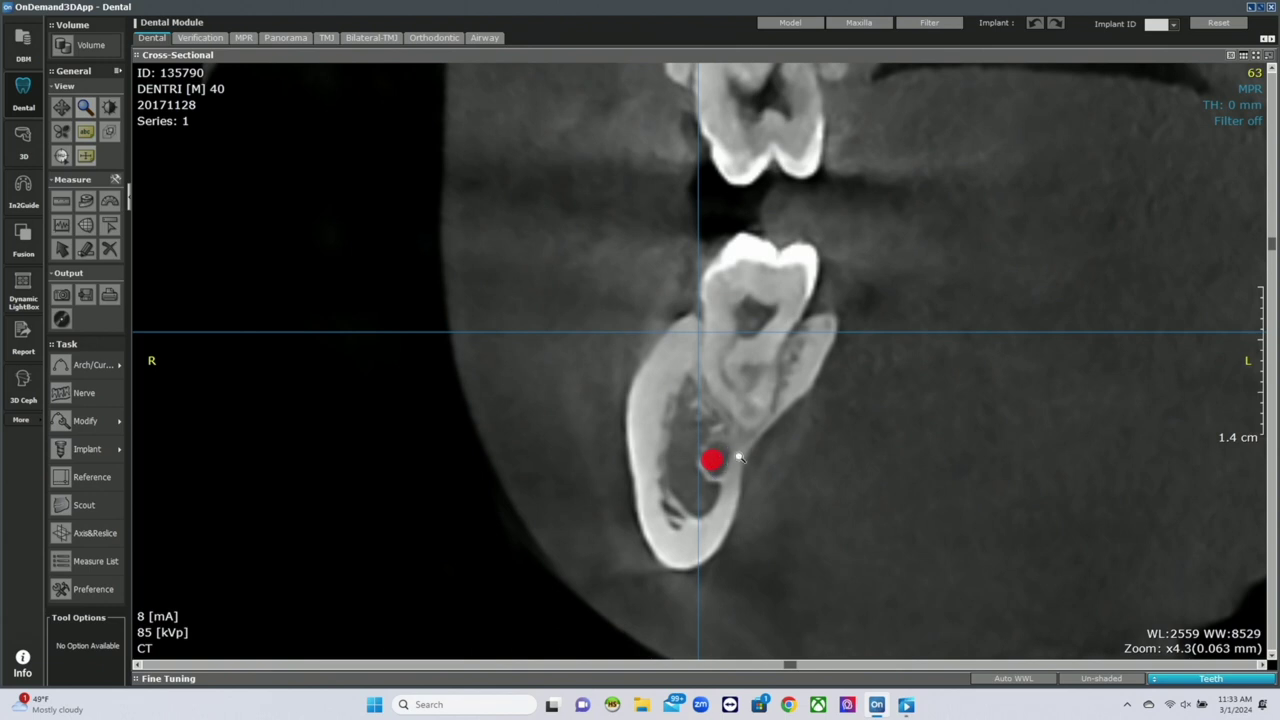
# Measure the bone height above the nerve and the ridge width at the molar, moving both labels clear of the tooth
pyautogui.click(62, 202)
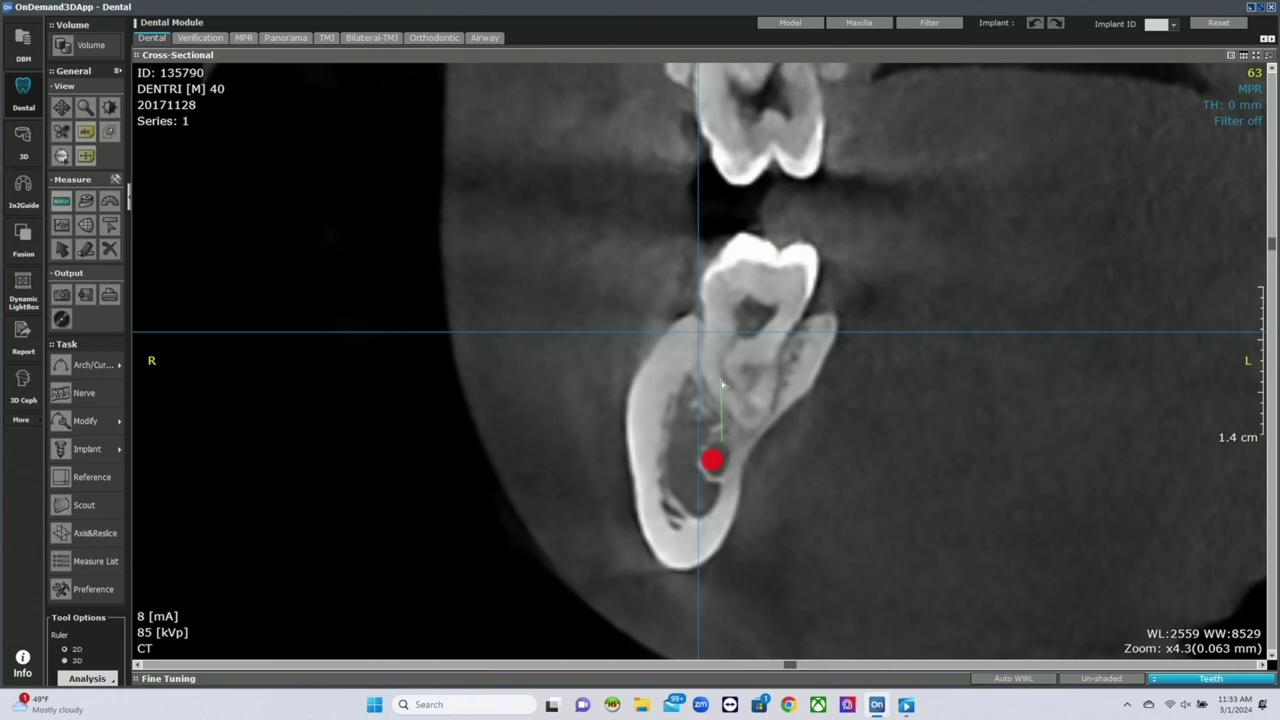
pyautogui.click(715, 320)
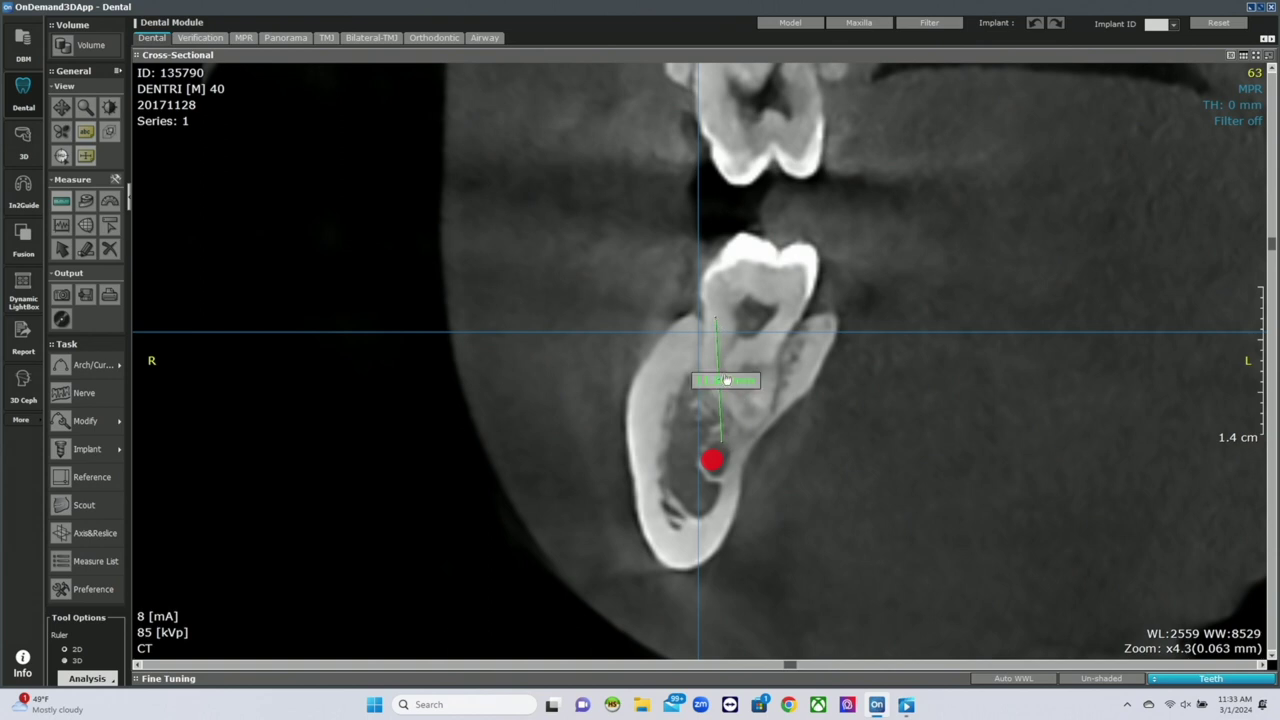
pyautogui.click(716, 350)
pyautogui.click(798, 350)
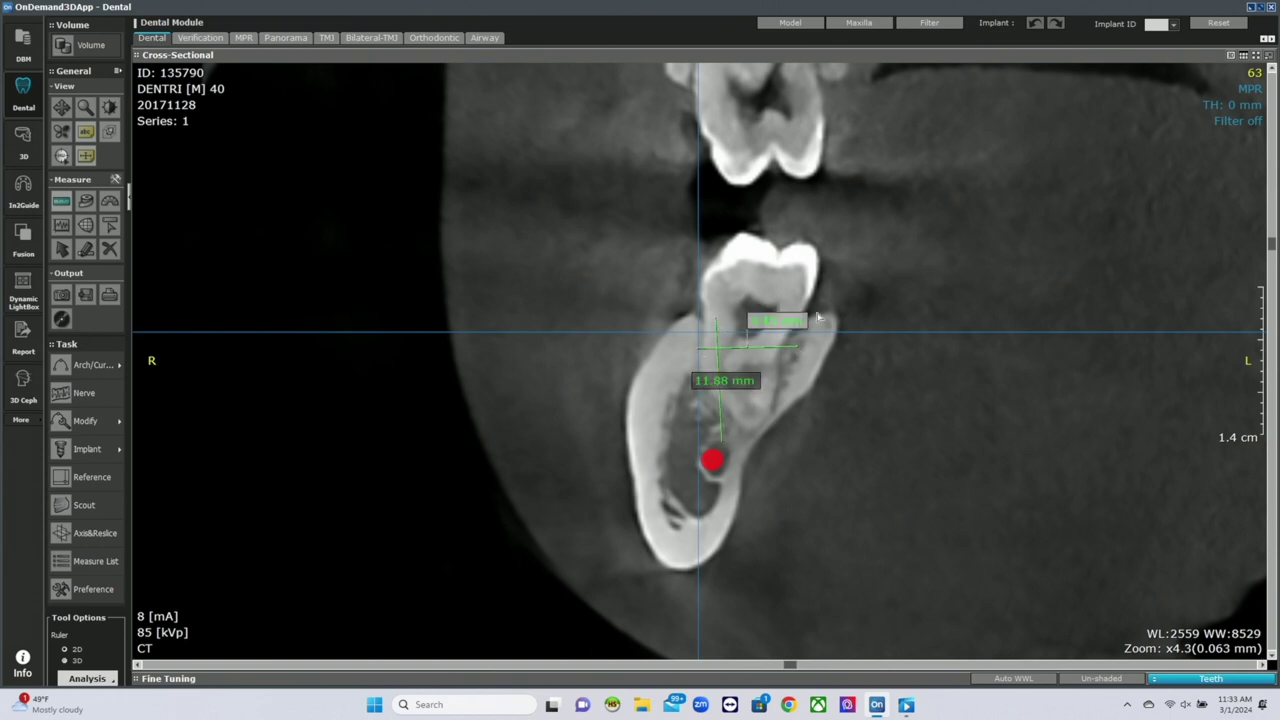
pyautogui.moveTo(800, 325); pyautogui.dragTo(1080, 238)
pyautogui.moveTo(744, 386); pyautogui.dragTo(1095, 303)
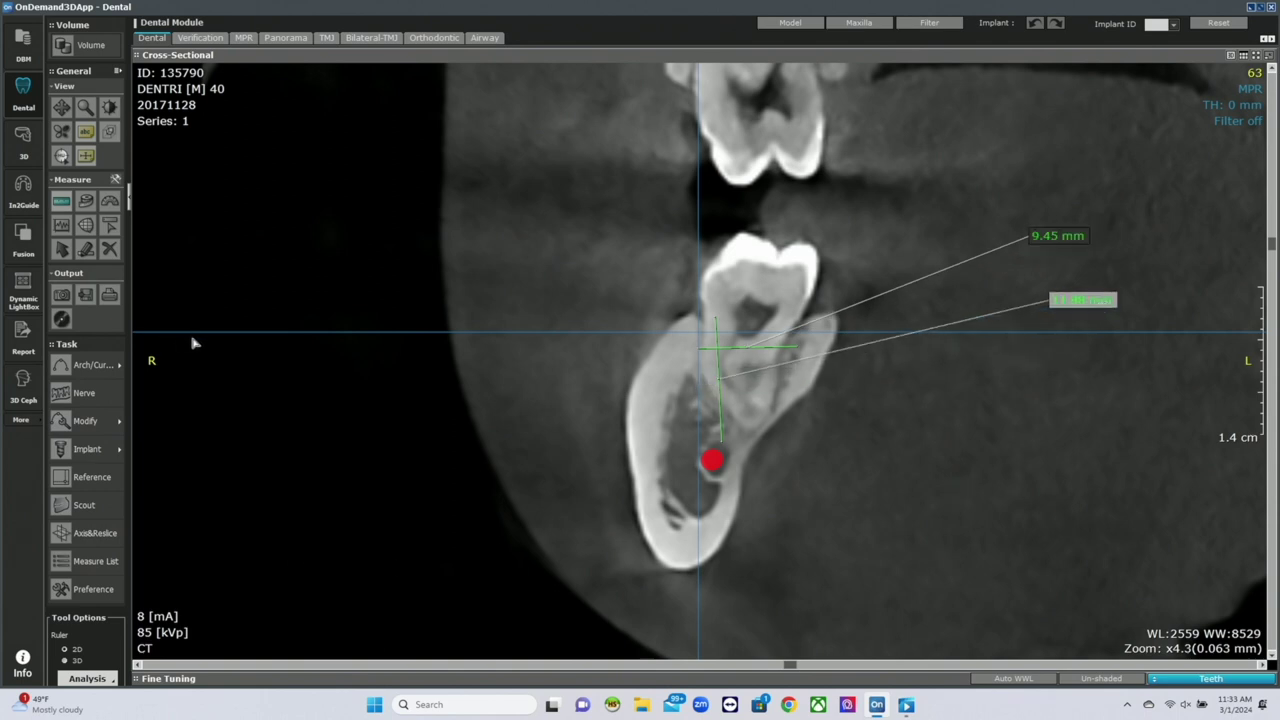
# Start Pick & Place and choose the Ritter Implants SNAP-5-8 model, 5.00 mm in diameter and 8.00 mm long
pyautogui.click(117, 455)
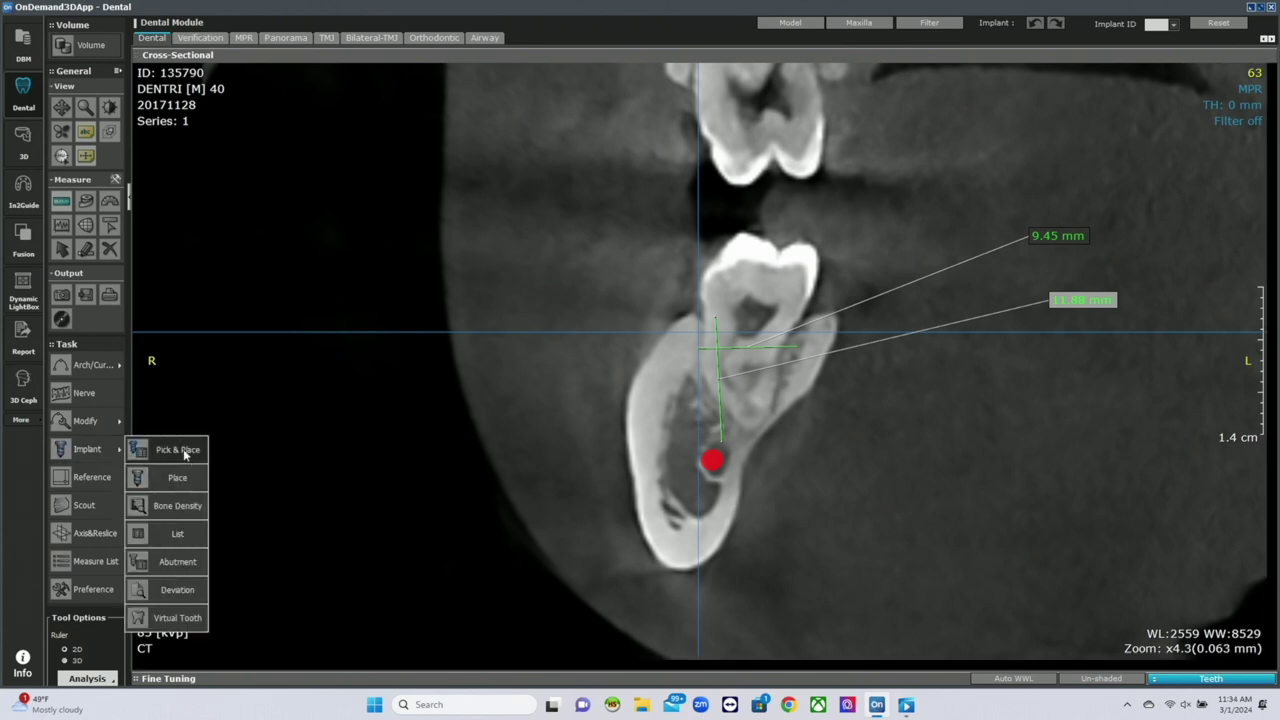
pyautogui.click(180, 451)
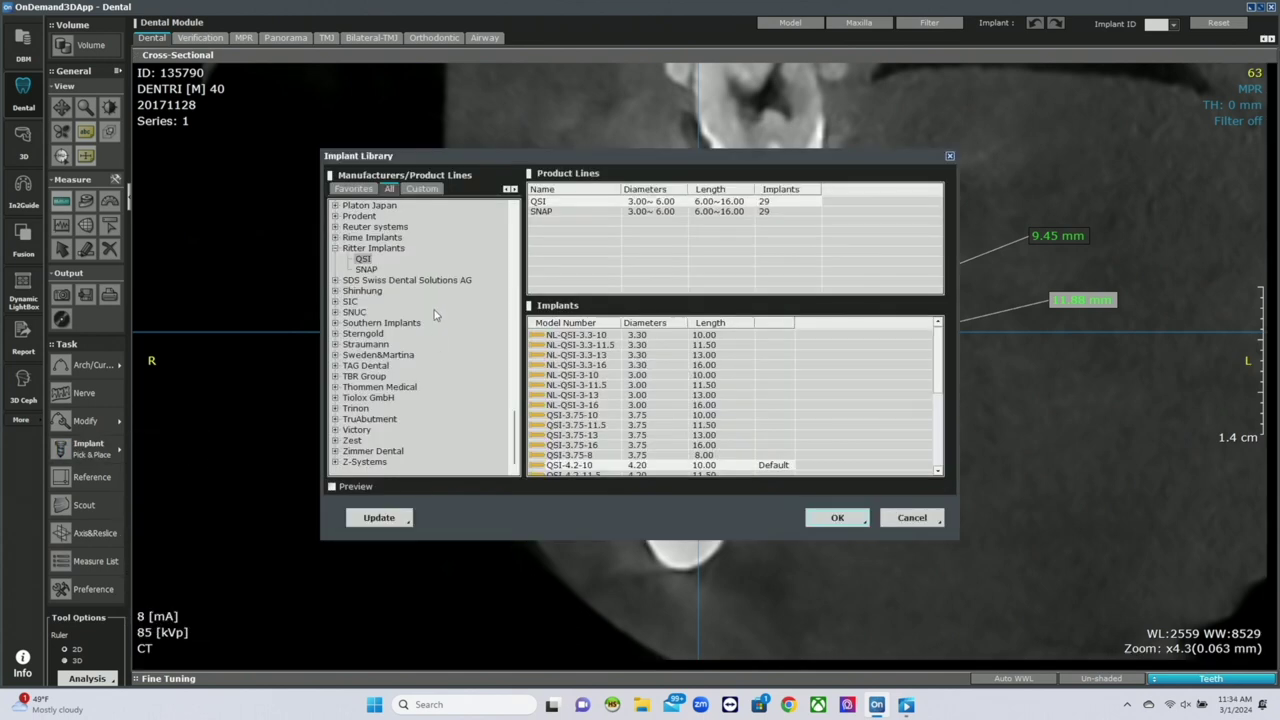
pyautogui.click(542, 212)
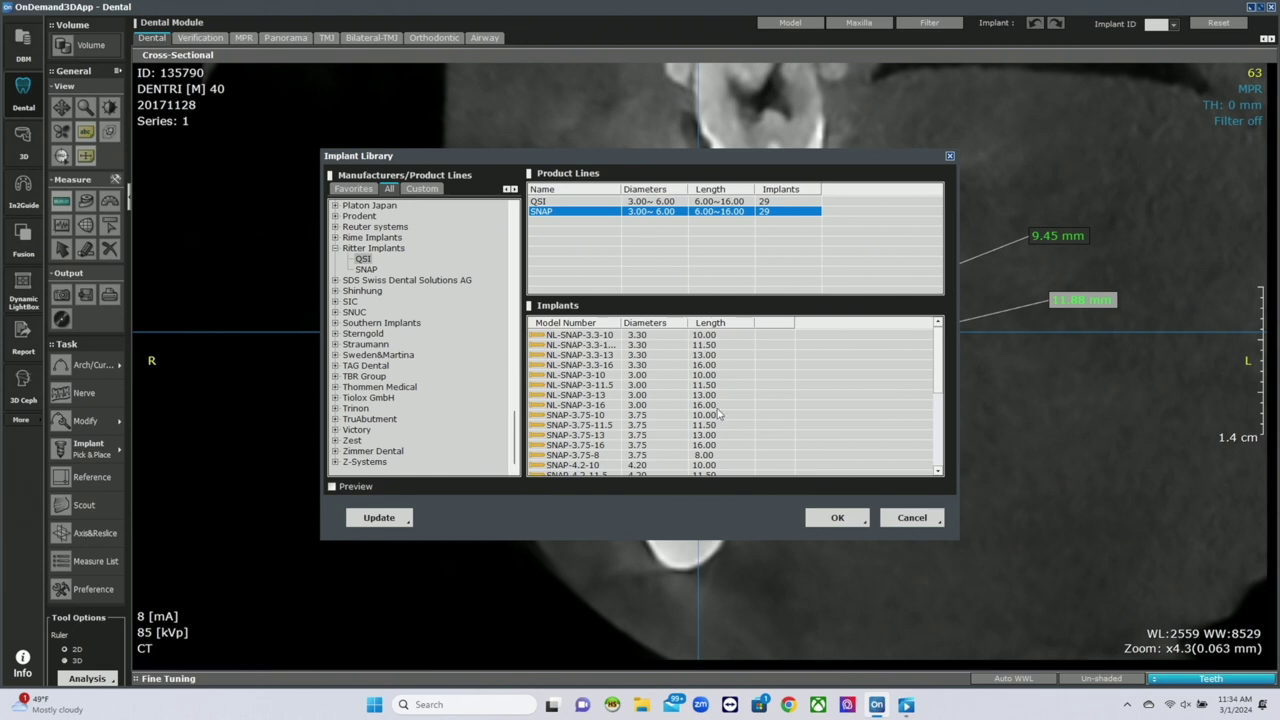
pyautogui.scroll(-5, 709, 414)
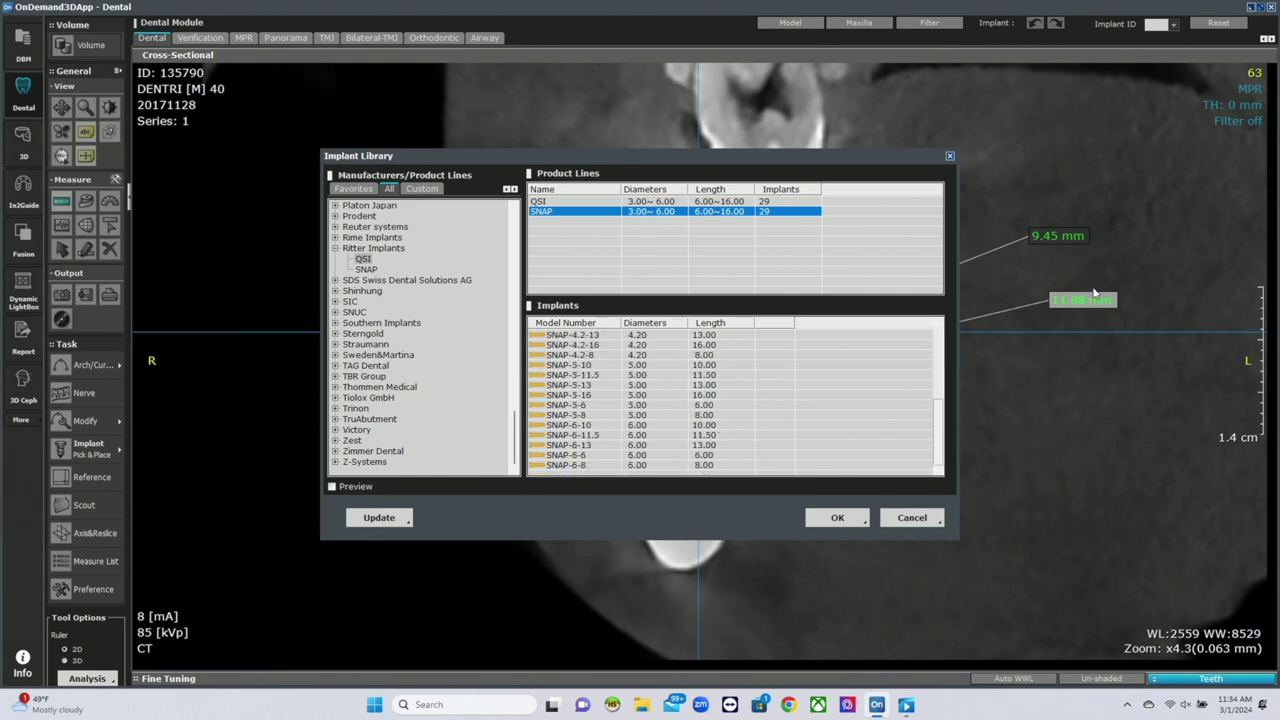
pyautogui.click(648, 416)
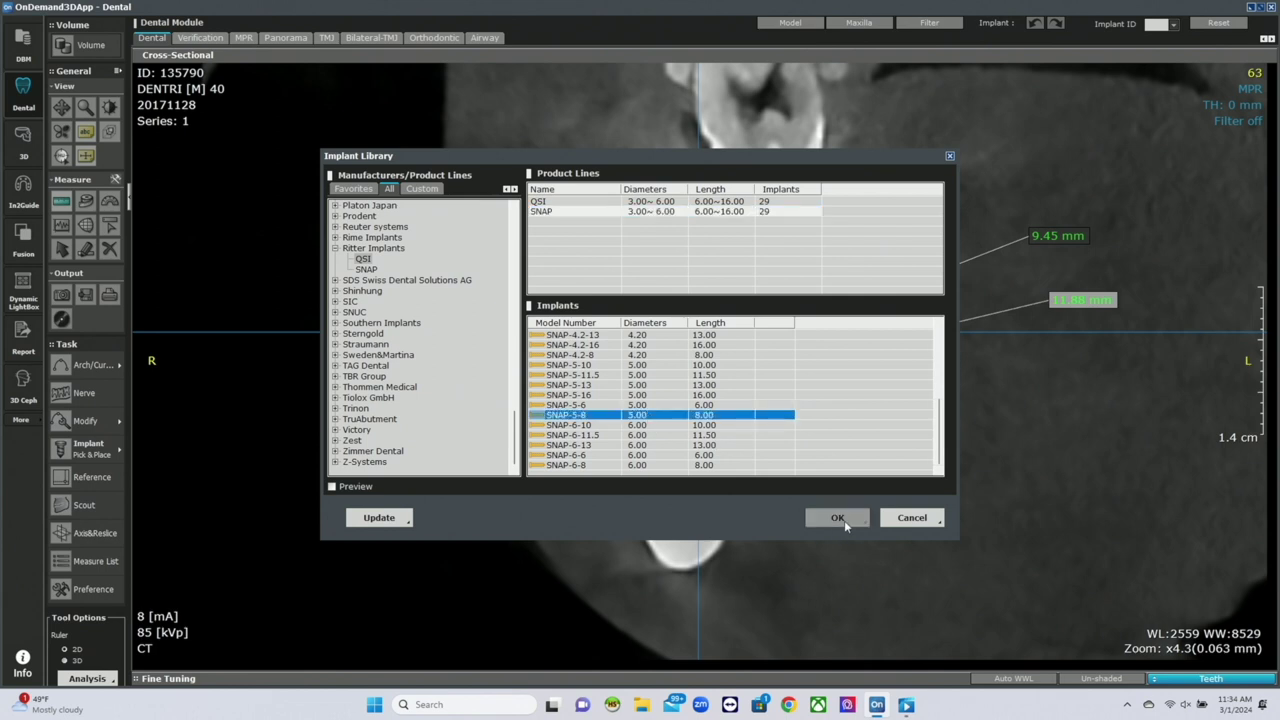
pyautogui.click(838, 518)
# Place the implant as mandibular tooth 30 and shift it onto the molar's center, above the traced nerve
pyautogui.click(677, 406)
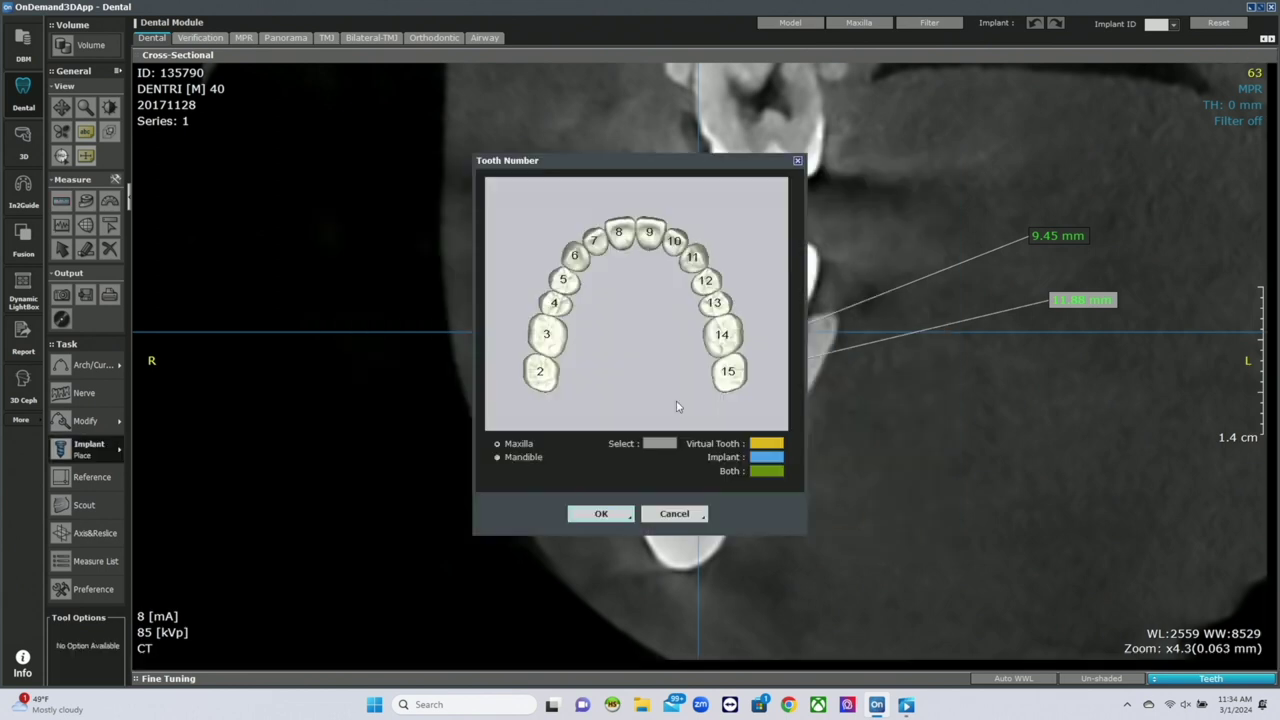
pyautogui.click(497, 458)
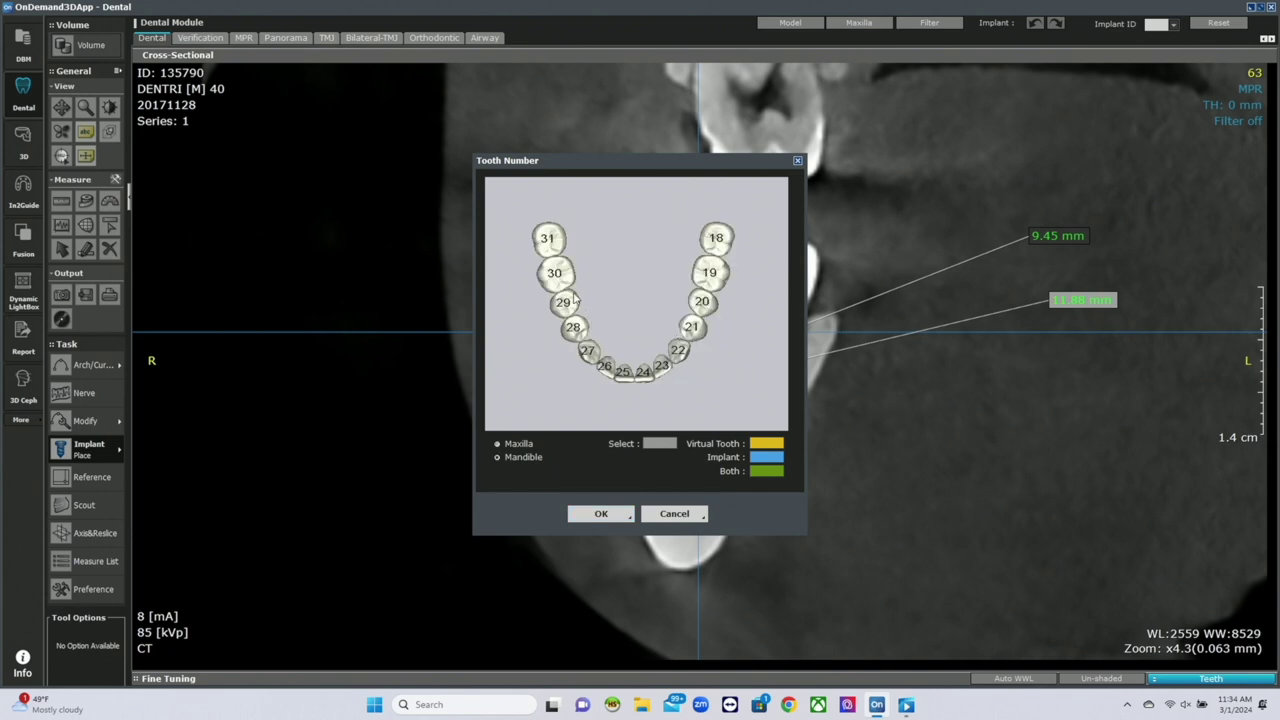
pyautogui.click(560, 284)
pyautogui.click(603, 514)
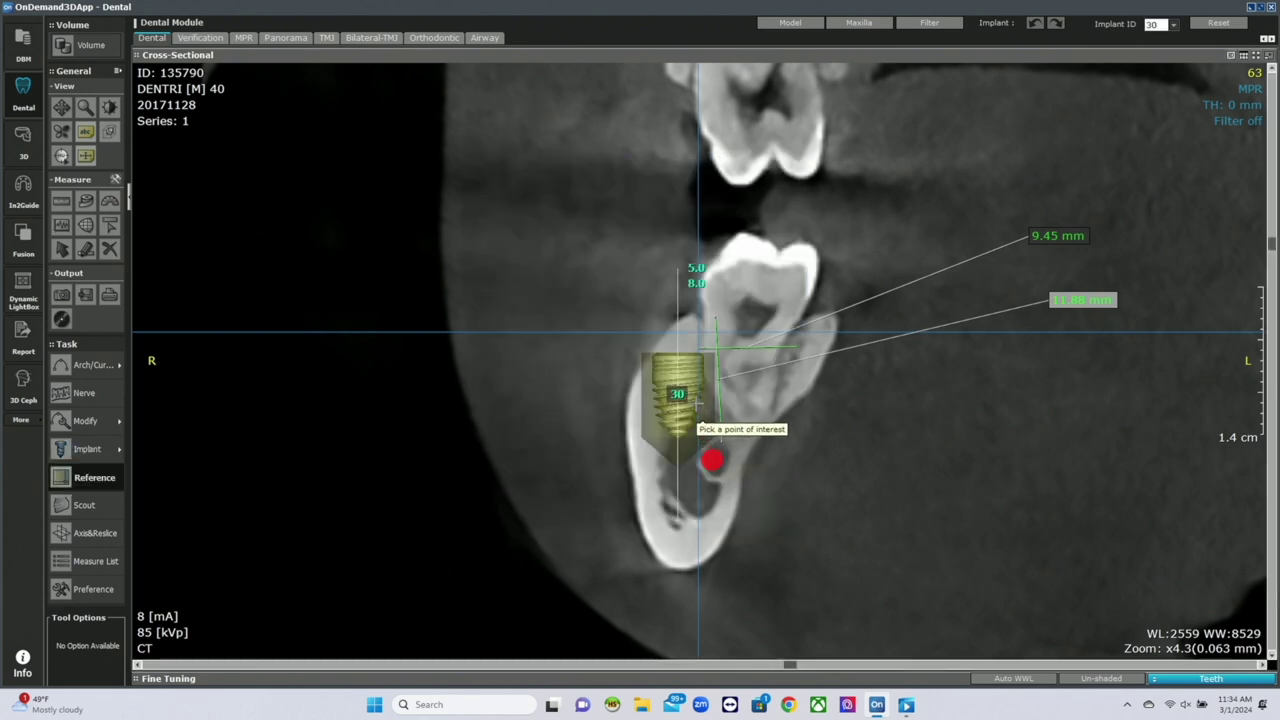
pyautogui.moveTo(678, 394); pyautogui.dragTo(740, 361)
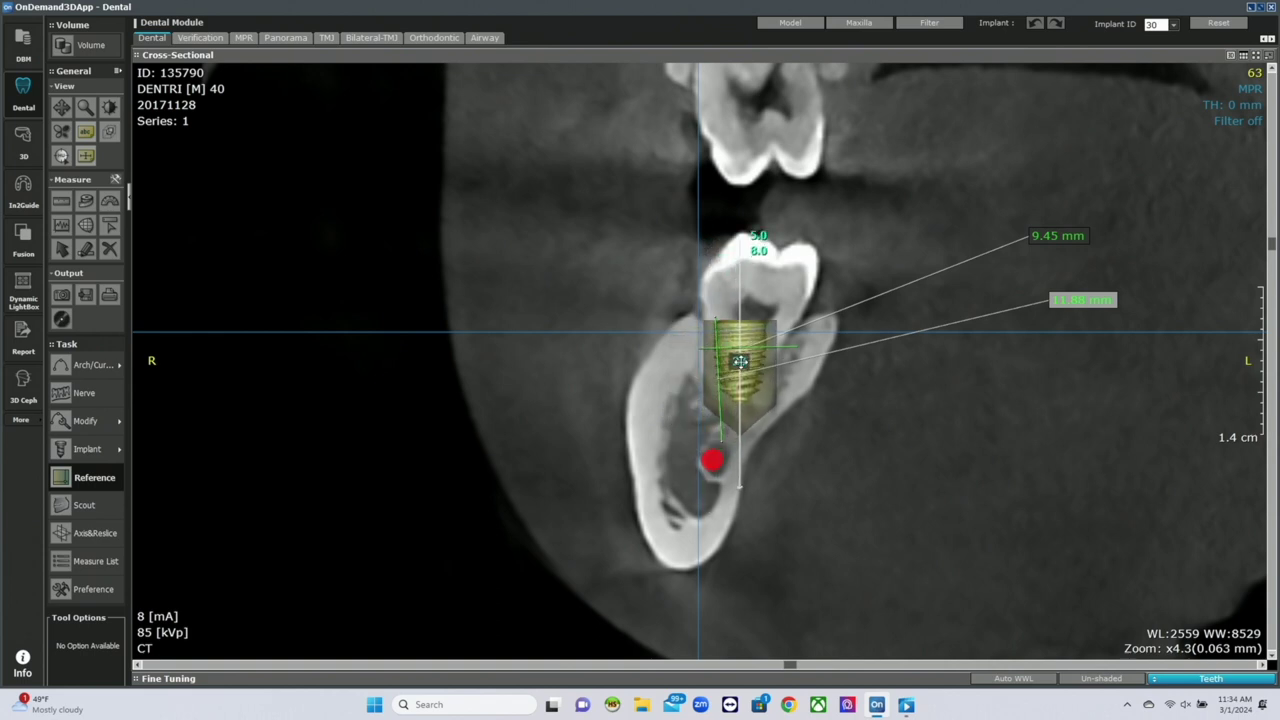
# Return to the four-view layout and magnify the panorama around implant 30 to check its position above the nerve
pyautogui.click(1269, 56)
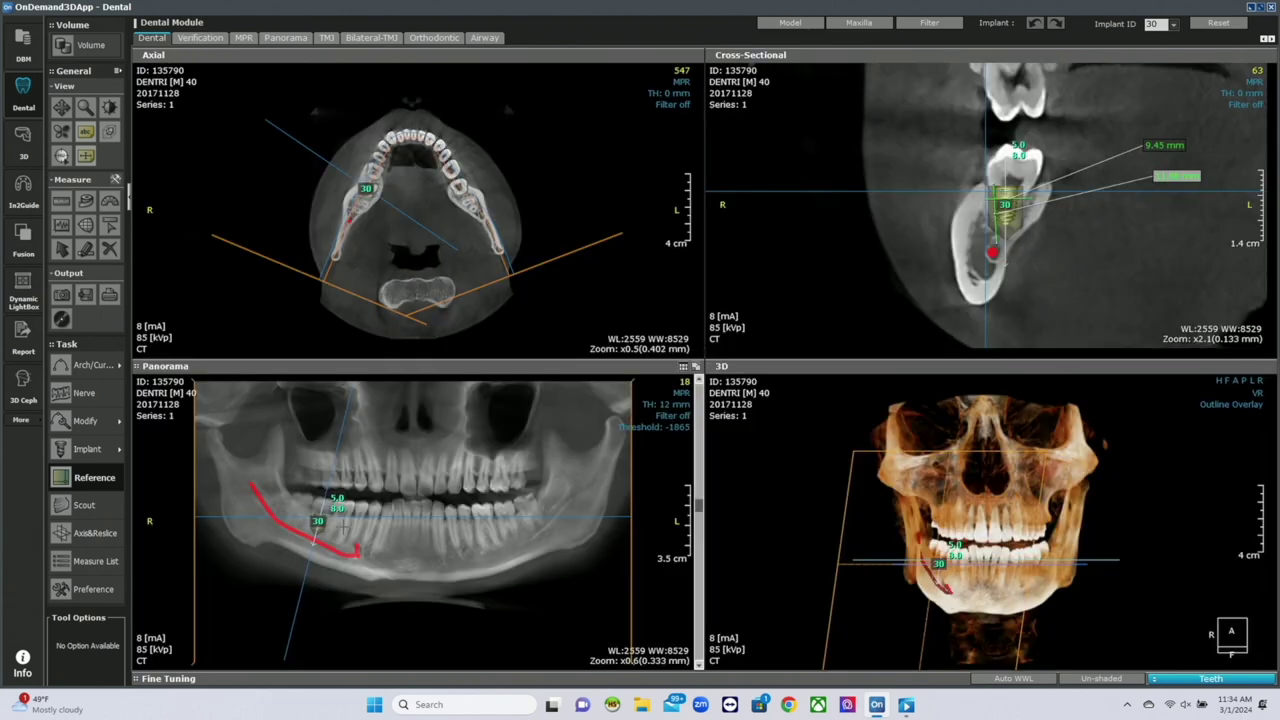
pyautogui.click(85, 107)
pyautogui.click(437, 557)
pyautogui.moveTo(437, 557); pyautogui.dragTo(434, 543)
# Open implant 30 in the Verification layout and magnify its Implant Cross and Implant Parallel views
pyautogui.click(213, 38)
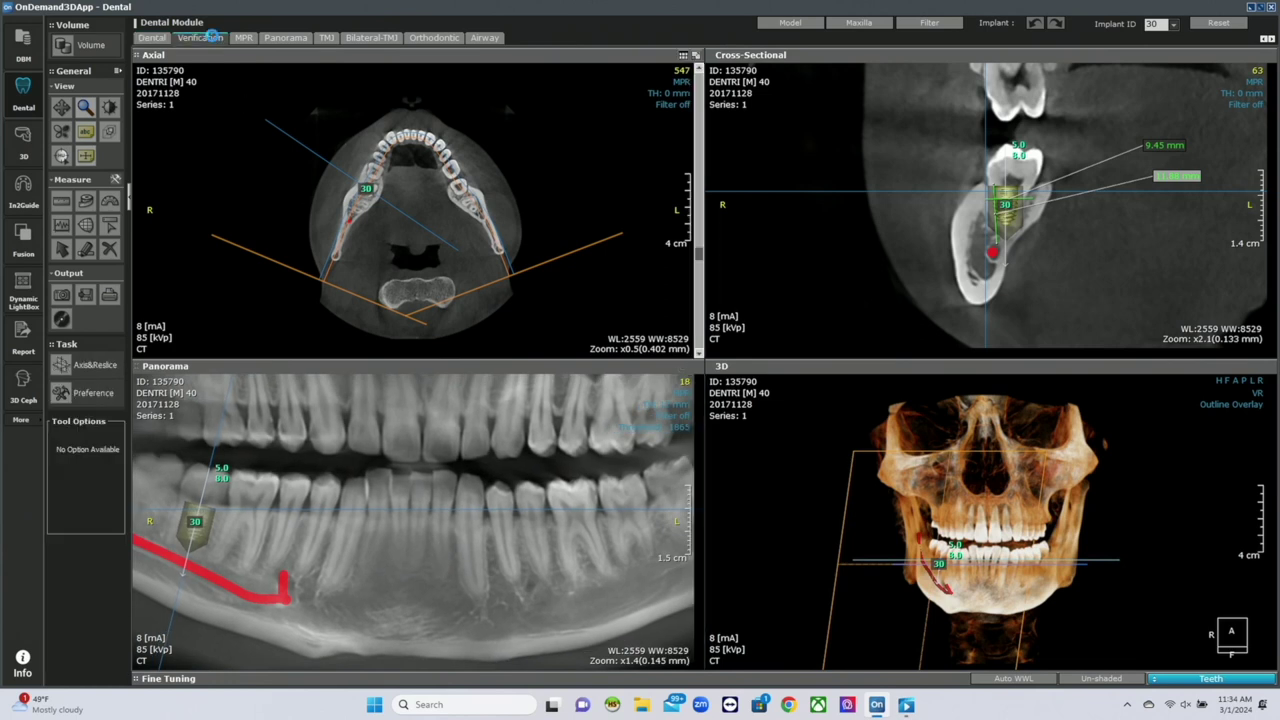
pyautogui.moveTo(316, 298); pyautogui.dragTo(303, 163)
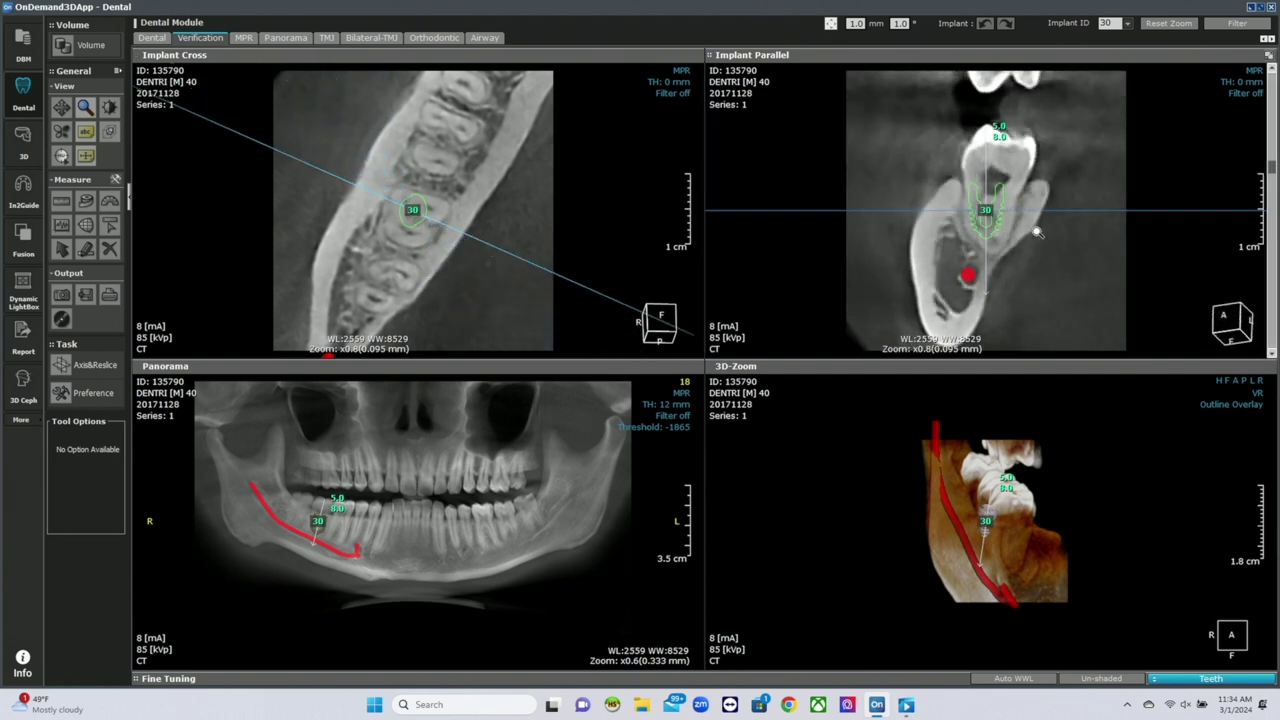
# Open the Bone Density Graph of implant 30, set the thickness to 4.0 mm and show the surrounding thickness on the model
pyautogui.rightClick(986, 210)
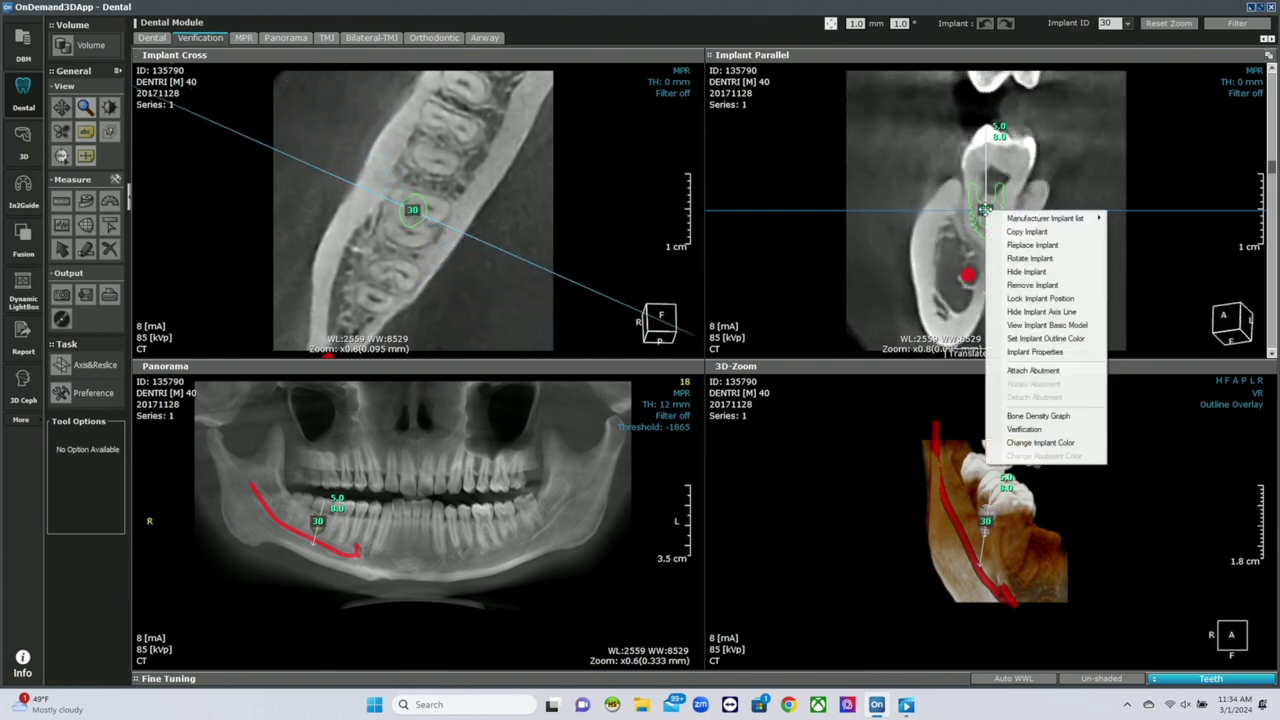
pyautogui.click(1037, 415)
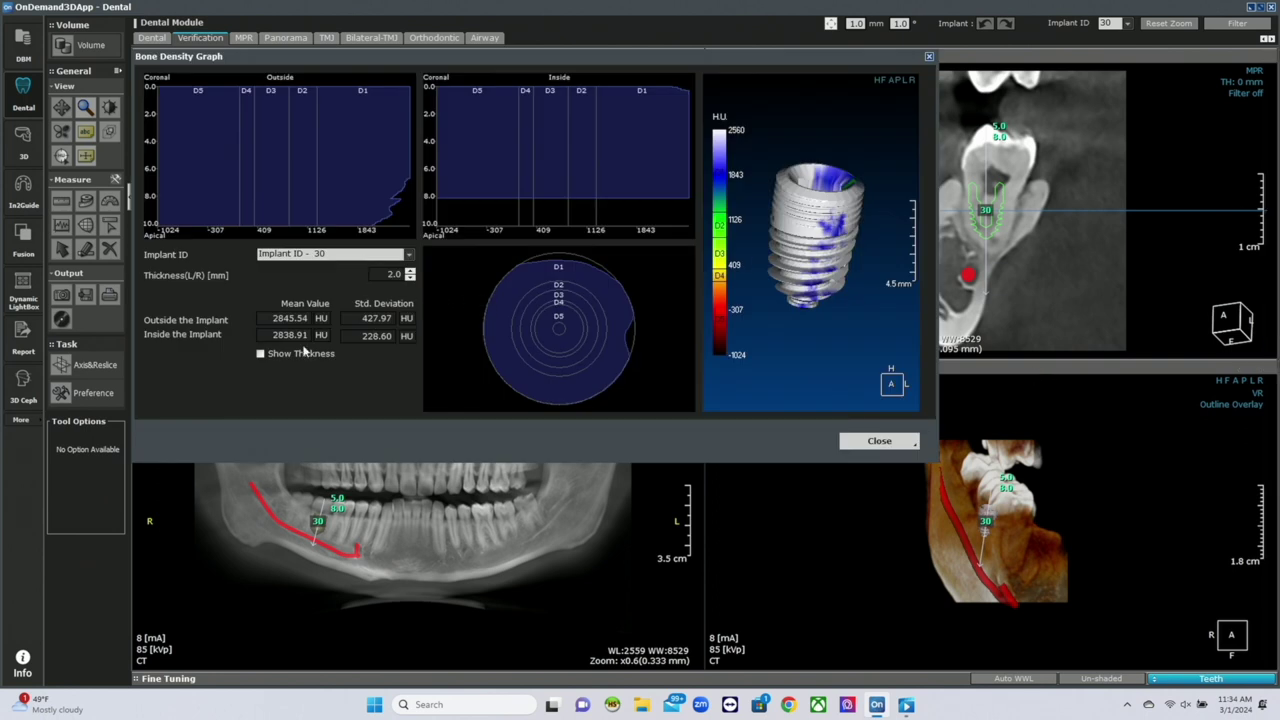
pyautogui.click(410, 272)
pyautogui.click(410, 272)
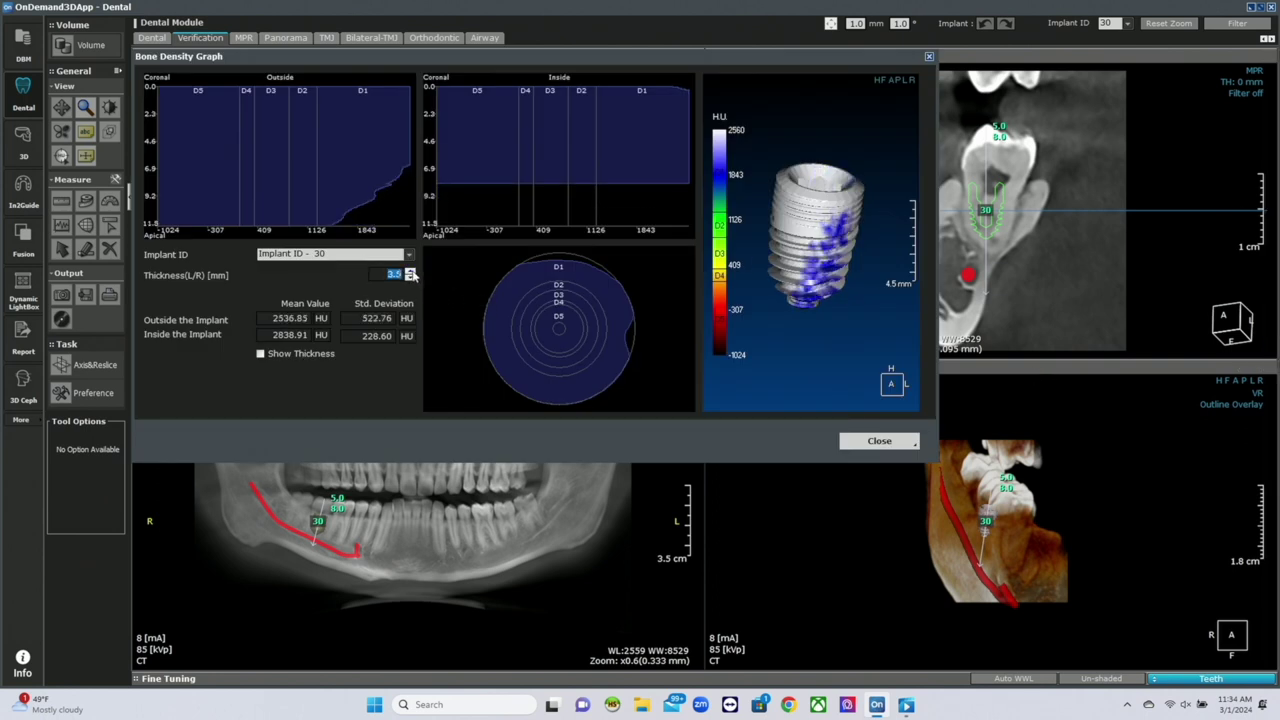
pyautogui.click(260, 354)
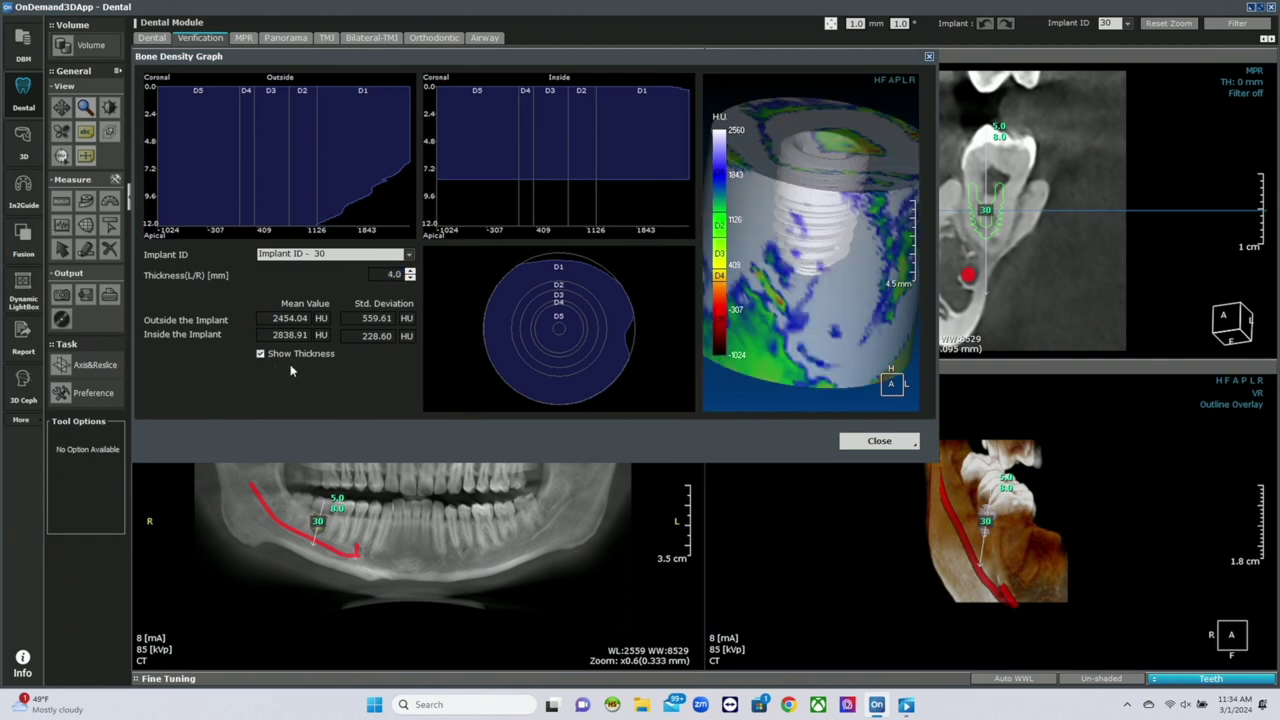
# Inspect the bone density around implant 30 from above, the side and below on the 3D model, and close the graph
pyautogui.moveTo(881, 258); pyautogui.dragTo(838, 190)
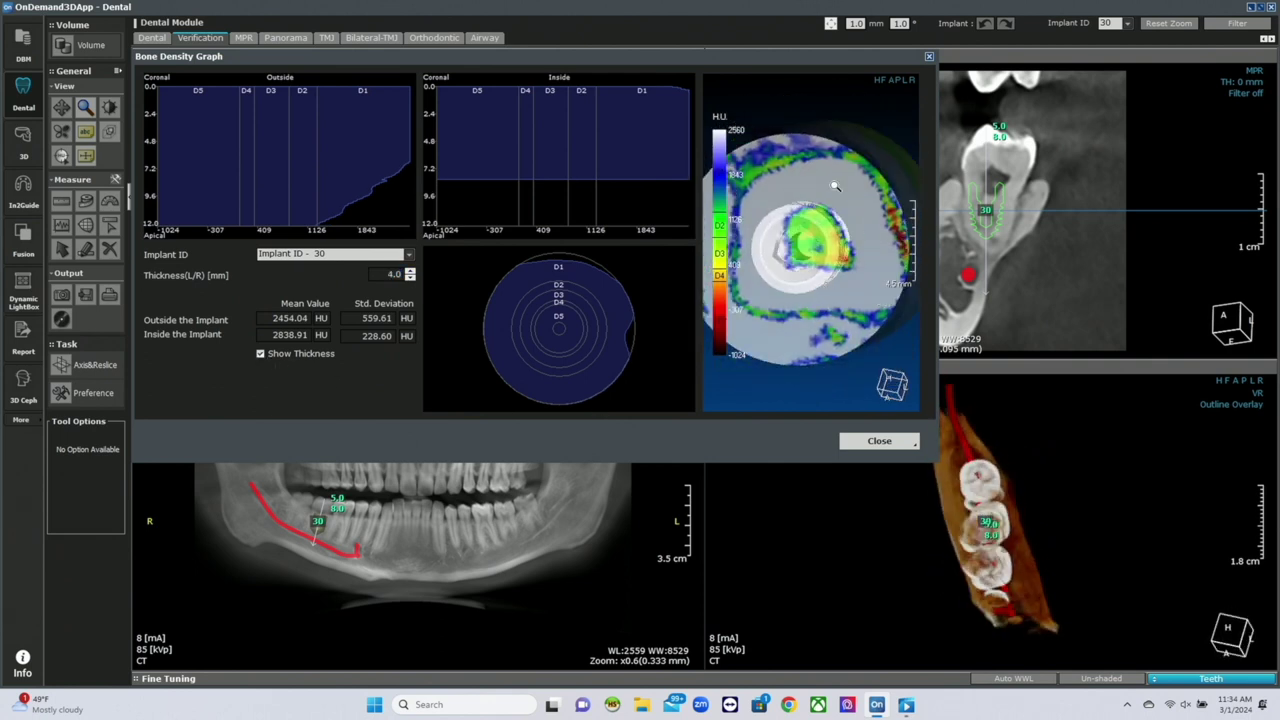
pyautogui.moveTo(879, 281); pyautogui.dragTo(920, 258)
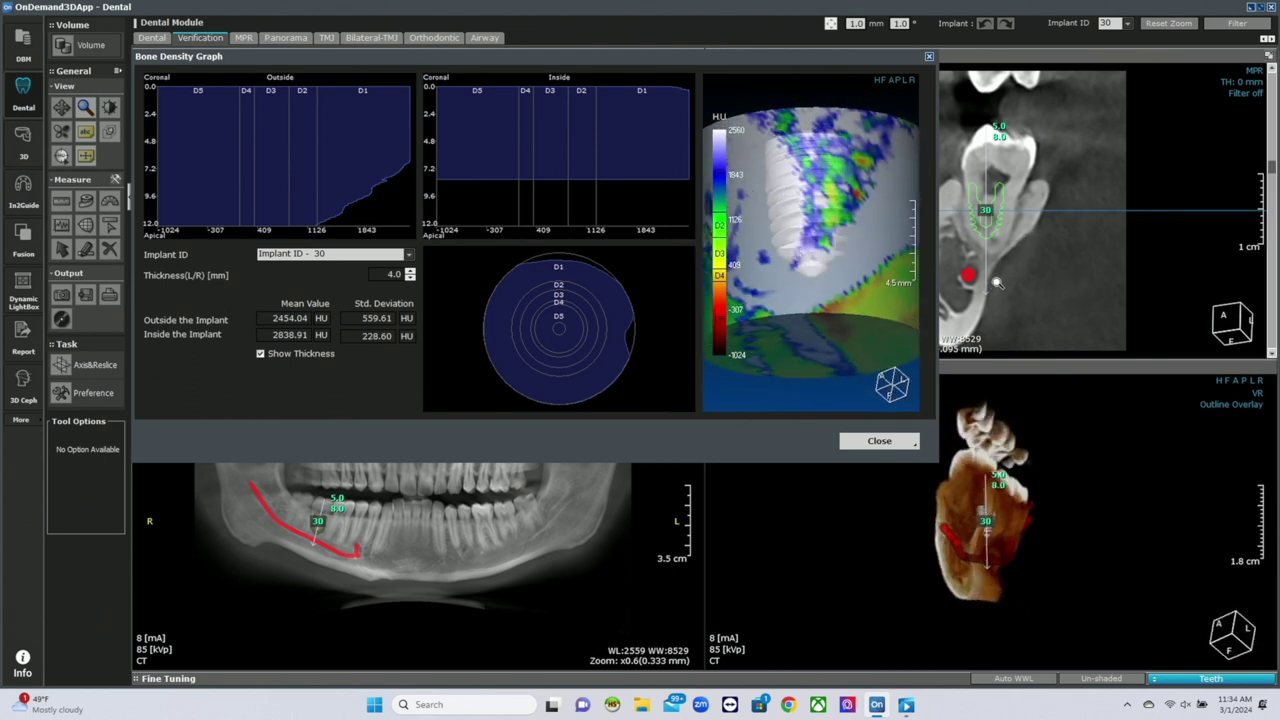
pyautogui.moveTo(857, 311); pyautogui.dragTo(784, 211)
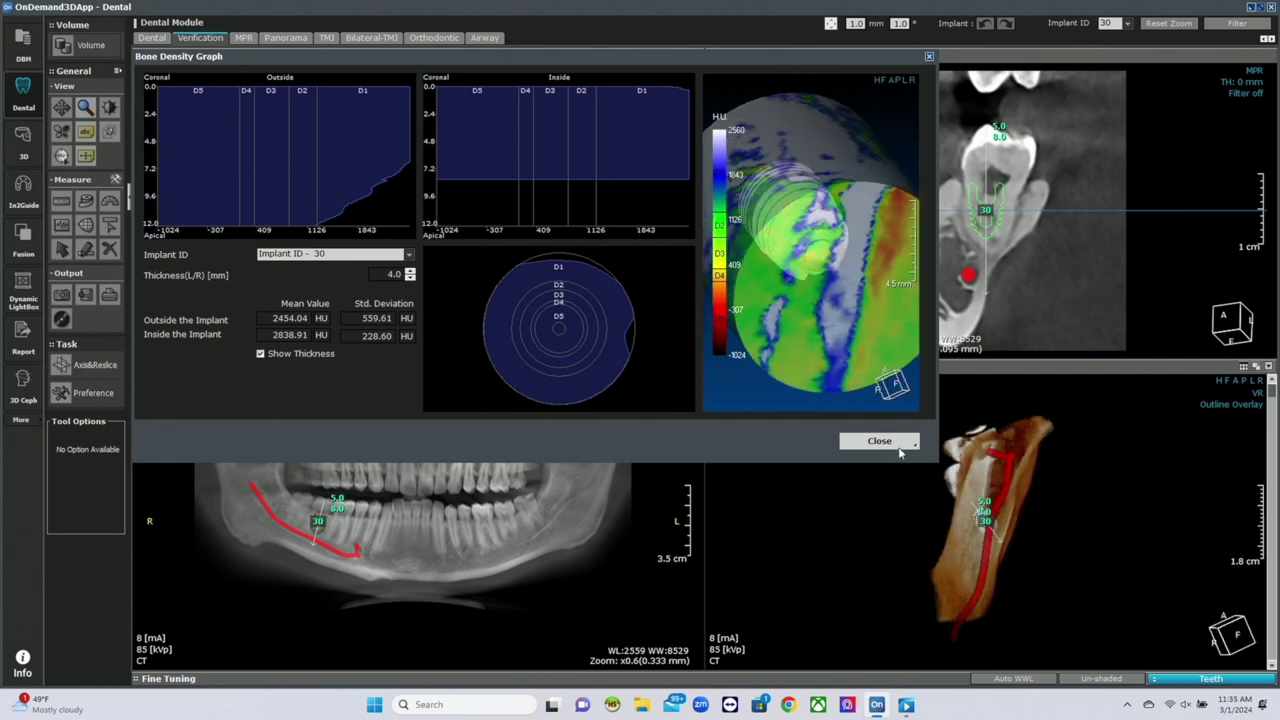
pyautogui.click(879, 441)
# Reset the views in the Airway layout and detect the patient's airway automatically
pyautogui.click(485, 38)
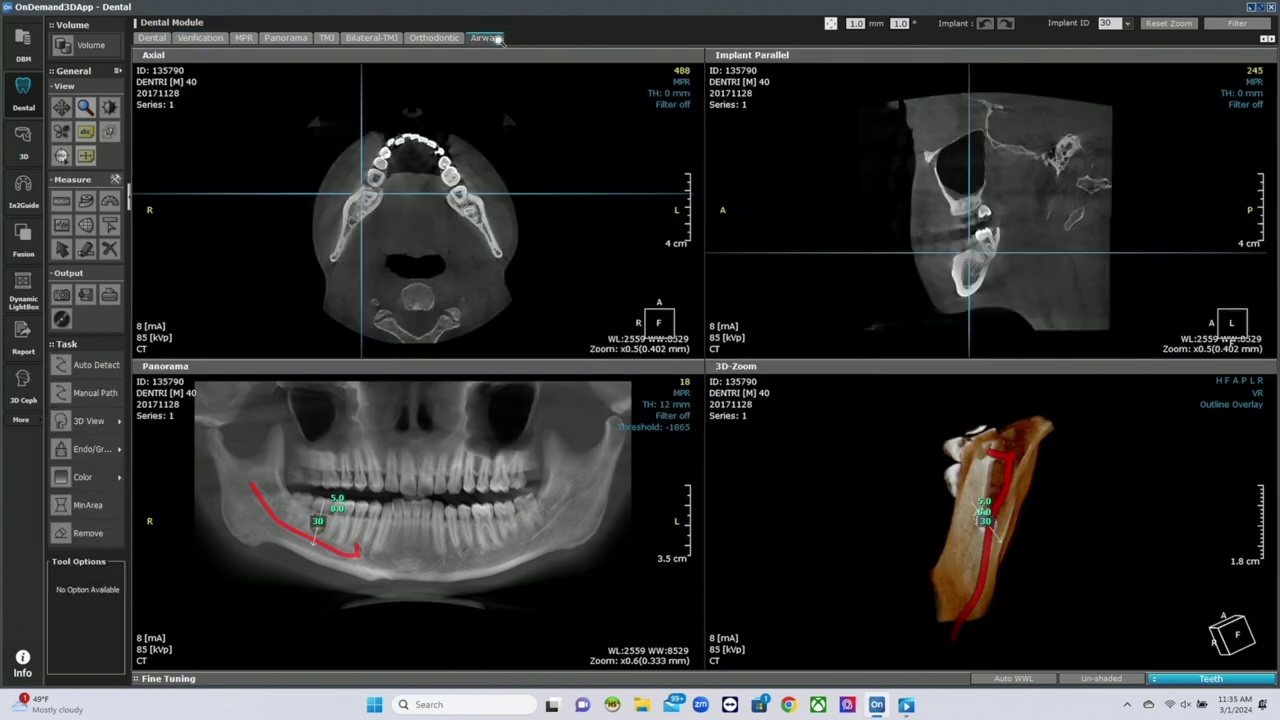
pyautogui.click(1250, 23)
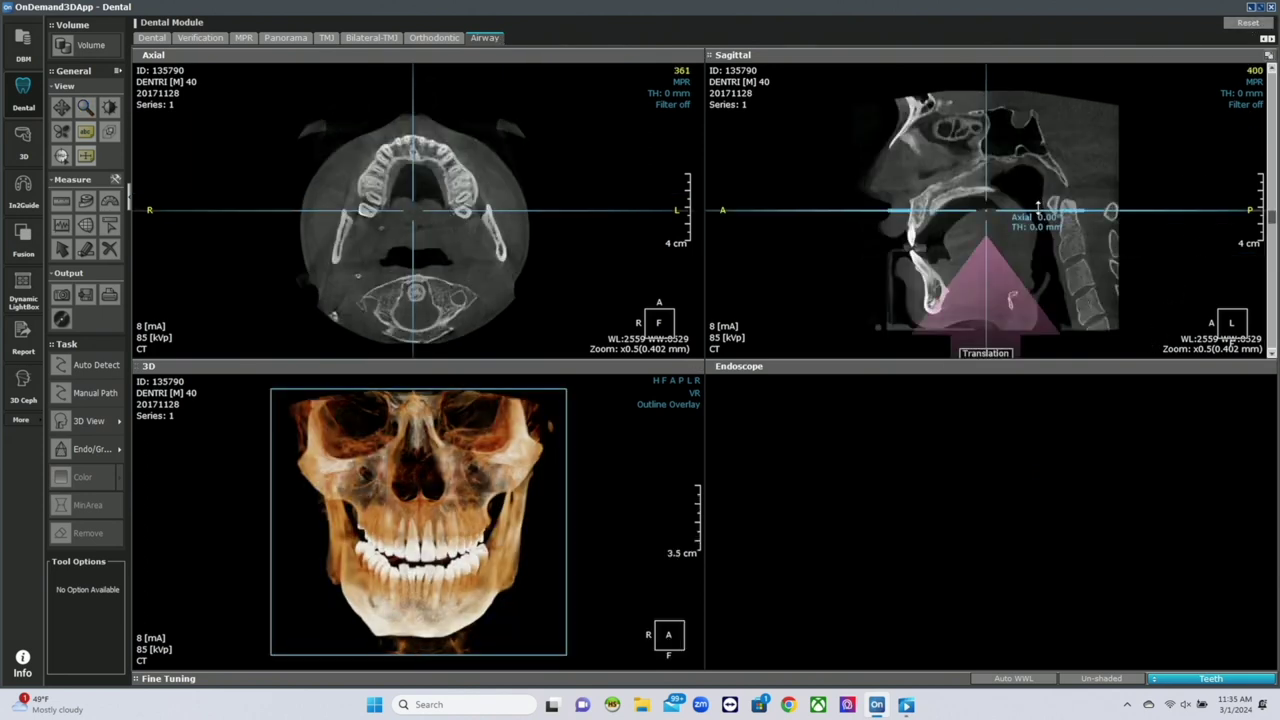
pyautogui.click(97, 366)
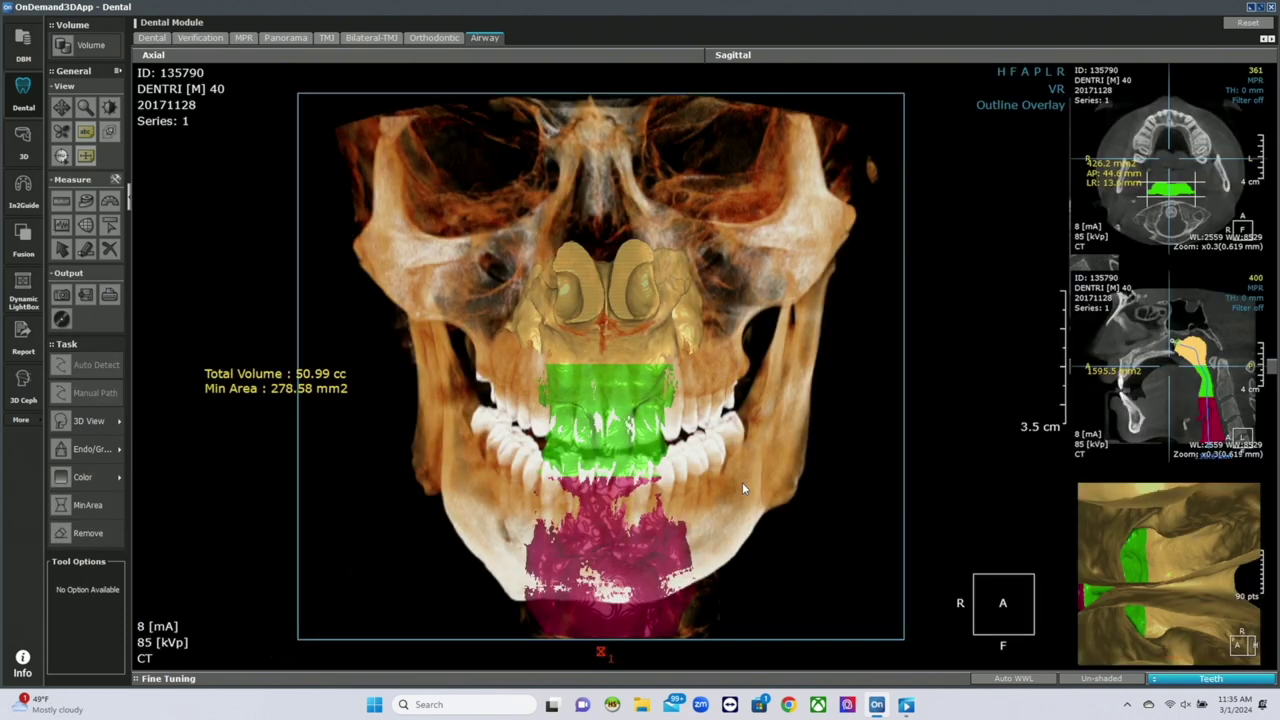
# Rotate the 3D skull to a side view of the airway and replace the Endoscope view with the Airway Graph
pyautogui.moveTo(600, 585); pyautogui.dragTo(394, 491)
pyautogui.moveTo(1159, 555); pyautogui.dragTo(1160, 565)
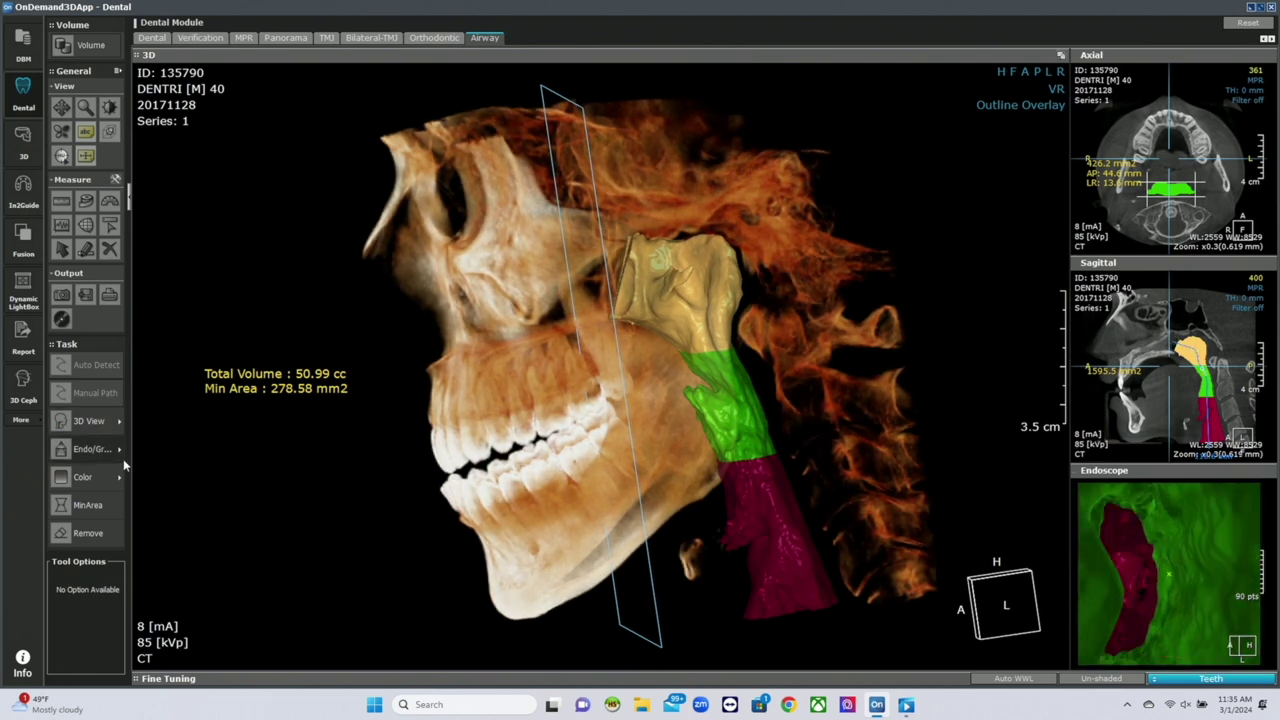
pyautogui.moveTo(123, 450)
pyautogui.click(180, 449)
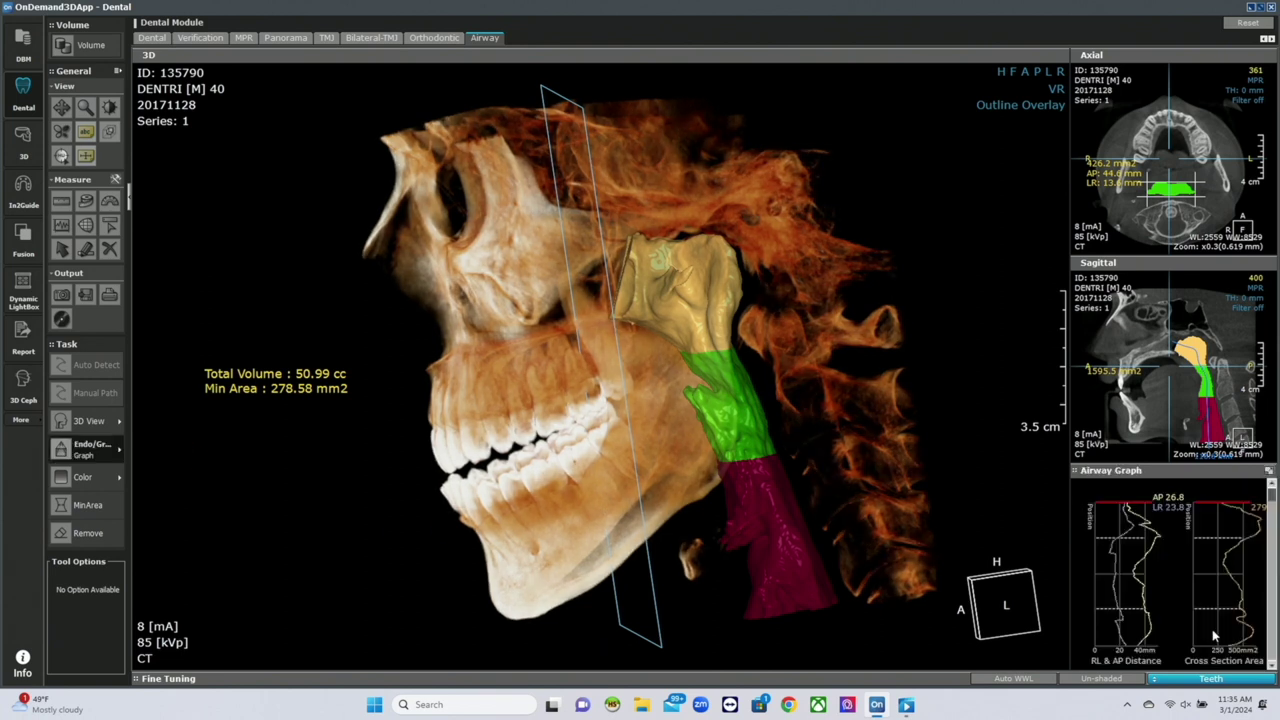
# Return to the patient database and open the CT series of the case dated 2020-06-11 in the 3D module
pyautogui.click(20, 50)
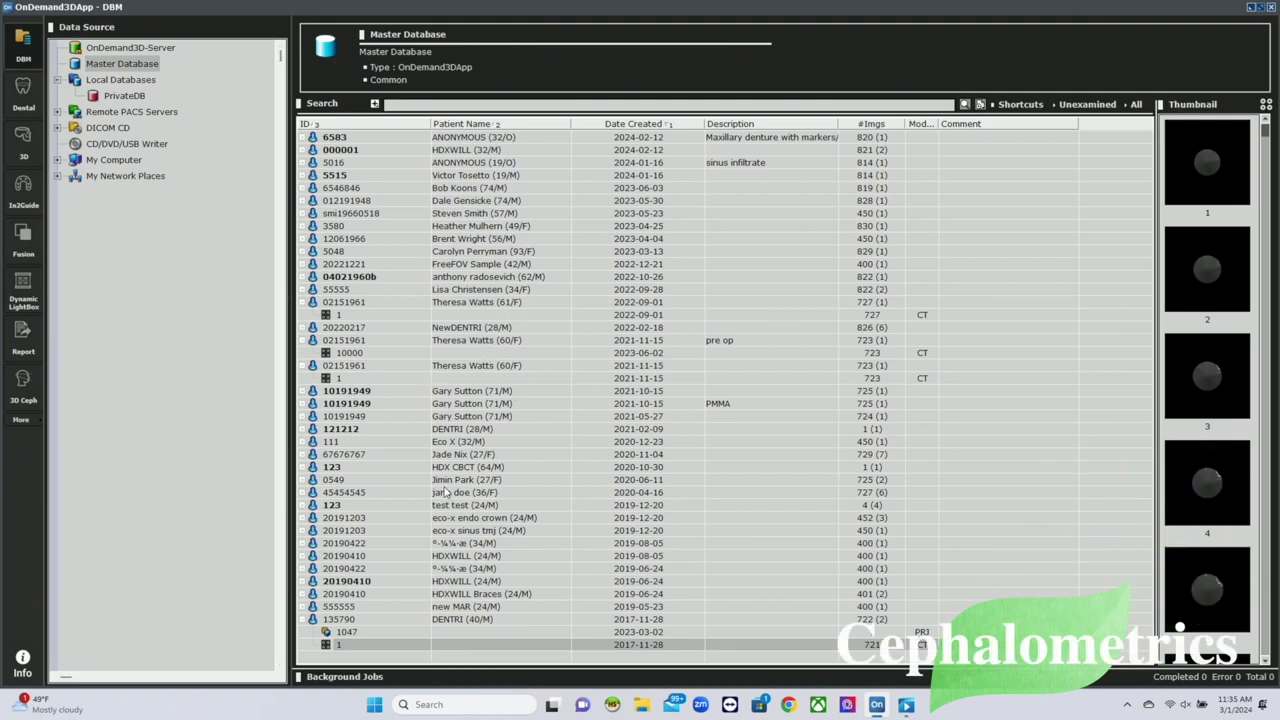
pyautogui.click(300, 484)
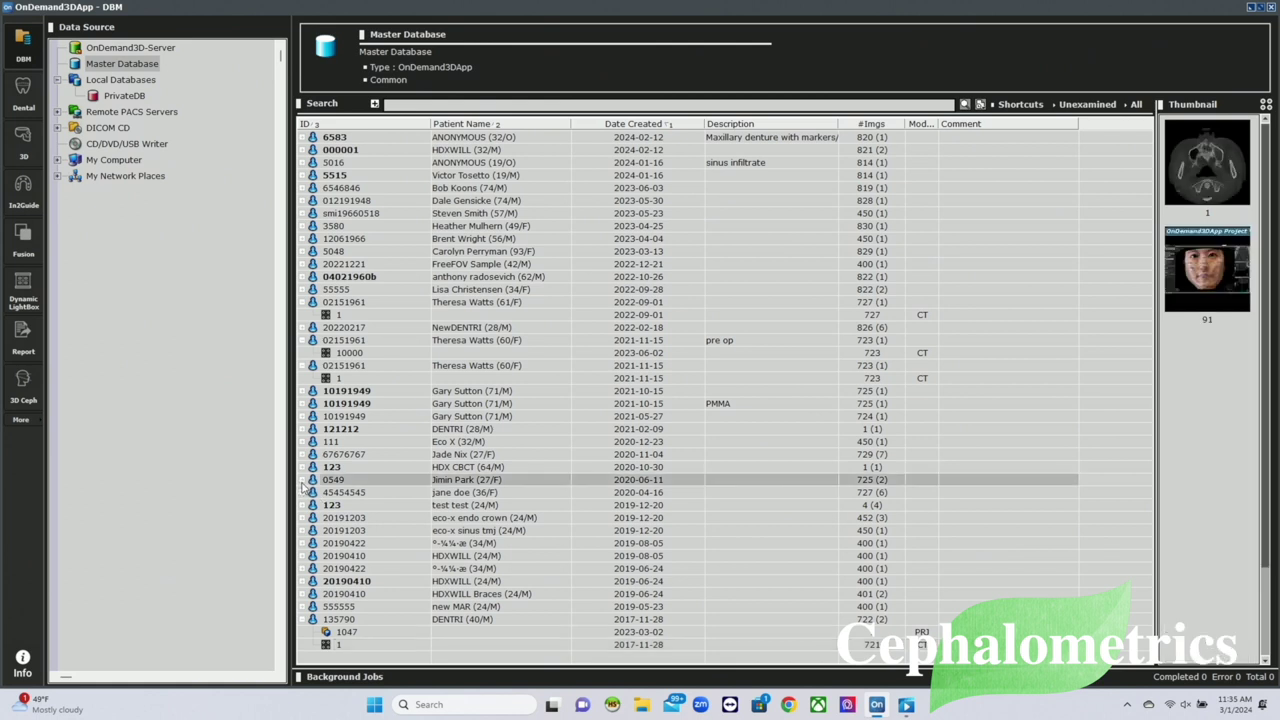
pyautogui.click(303, 484)
pyautogui.doubleClick(336, 492)
pyautogui.click(770, 497)
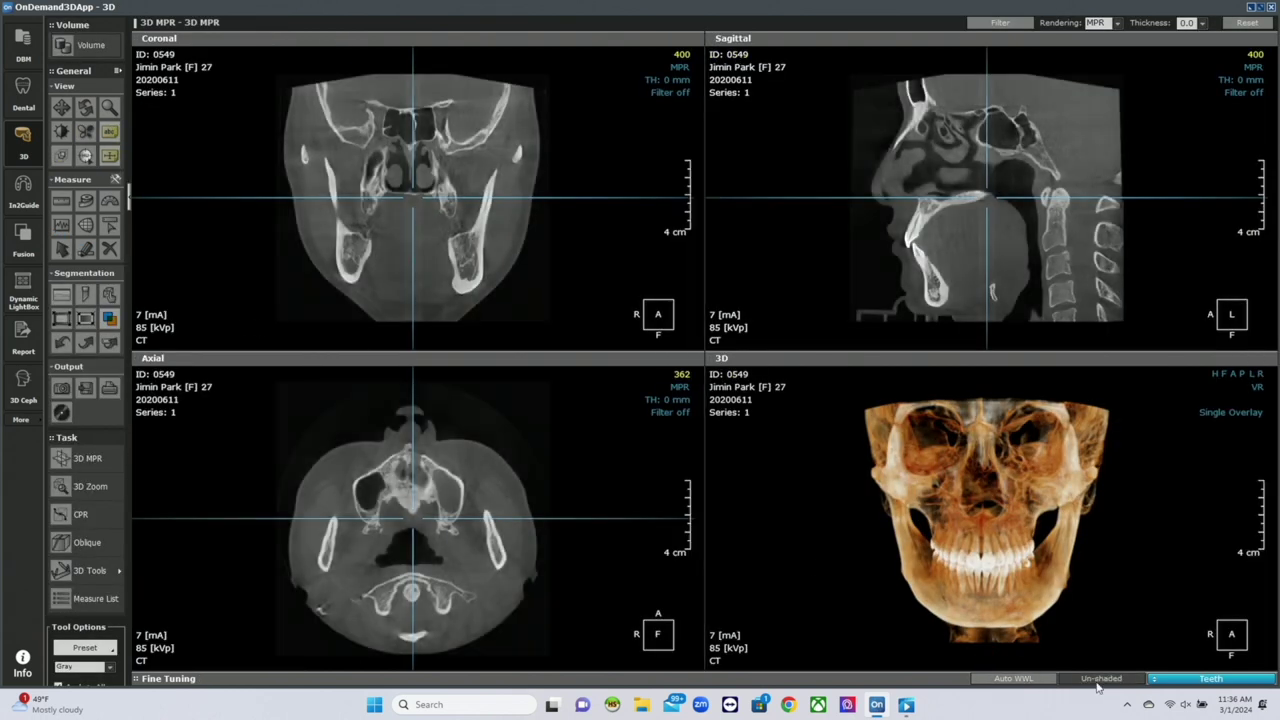
# Render the 3D skull with the shaded Bone preset, enlarge its view and turn it slightly
pyautogui.click(1224, 686)
pyautogui.click(1027, 603)
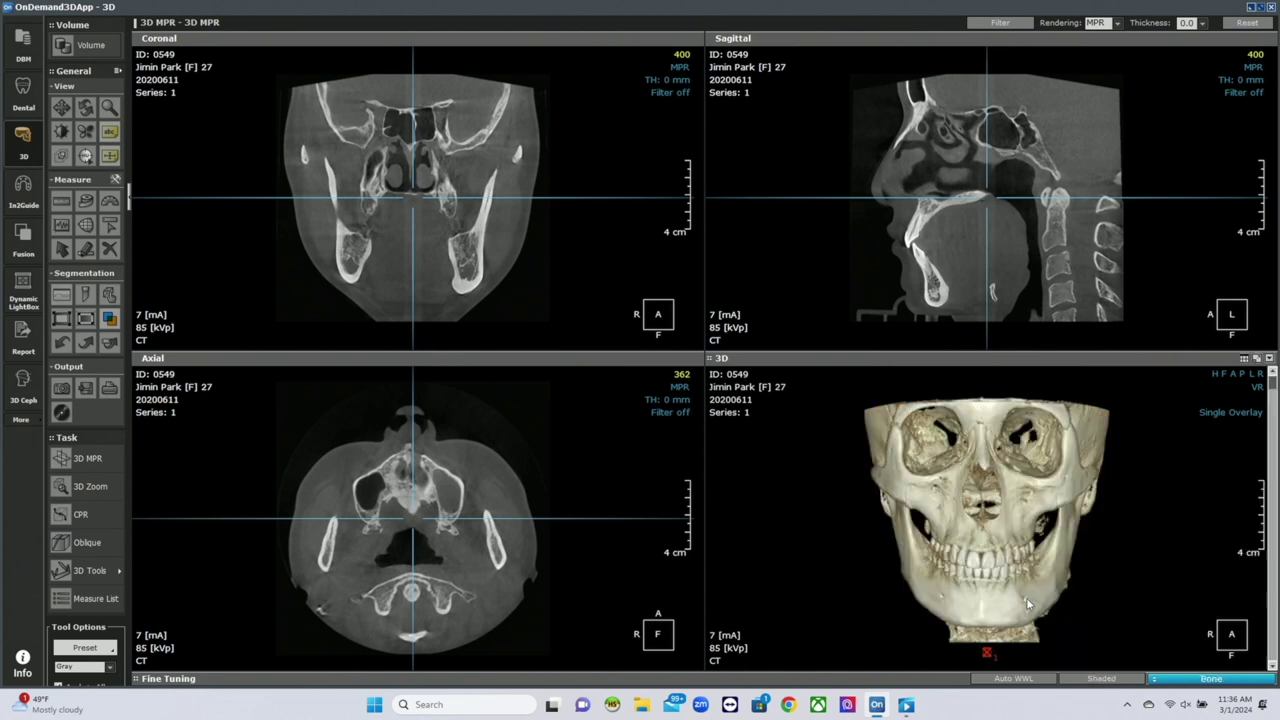
pyautogui.doubleClick(786, 534)
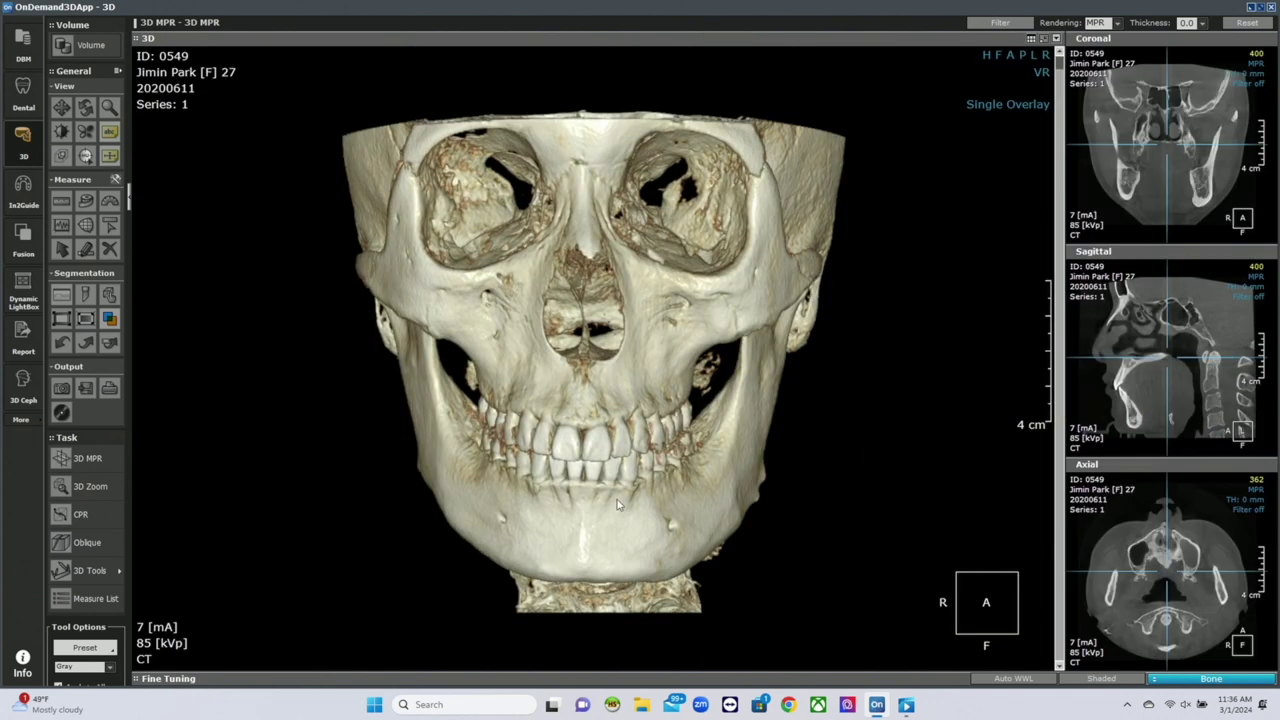
pyautogui.moveTo(524, 360)
pyautogui.mouseDown()
pyautogui.moveTo(744, 346)
pyautogui.moveTo(478, 372)
pyautogui.moveTo(314, 371)
pyautogui.moveTo(540, 356)
pyautogui.mouseUp()
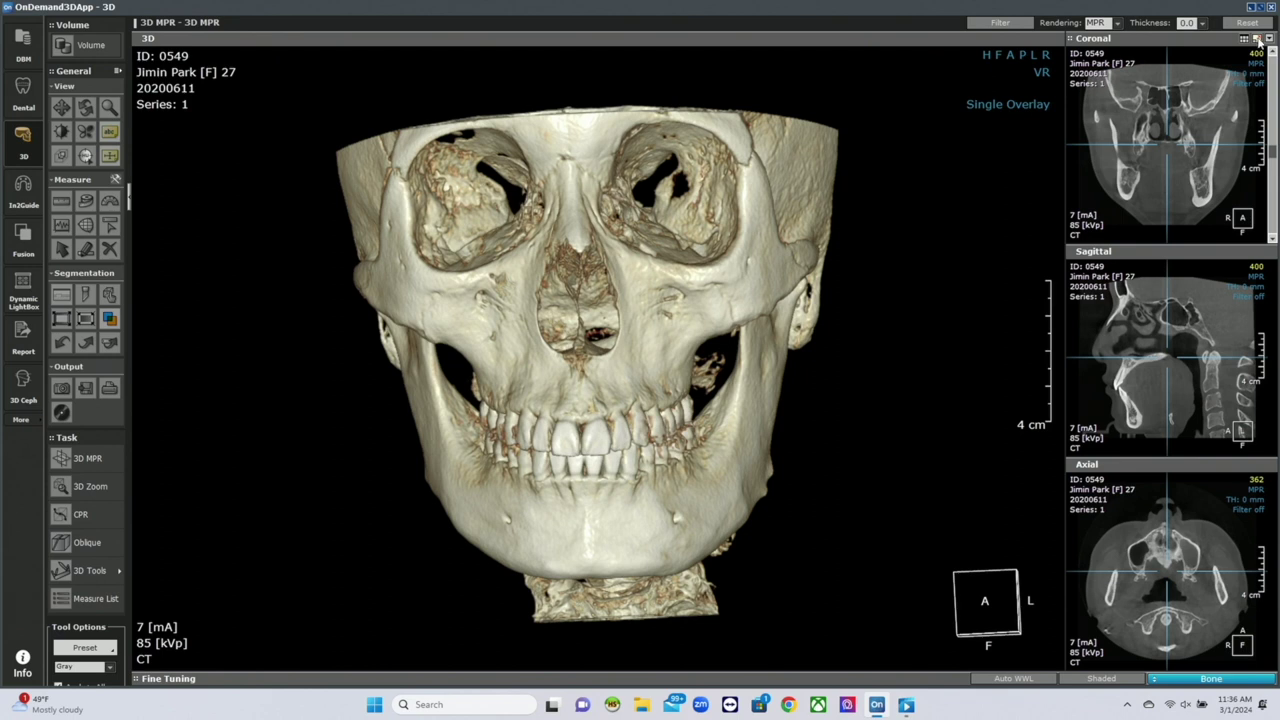
# Enlarge the Coronal view and page through its slices forward to the front of the face and back to the cervical spine
pyautogui.click(1257, 38)
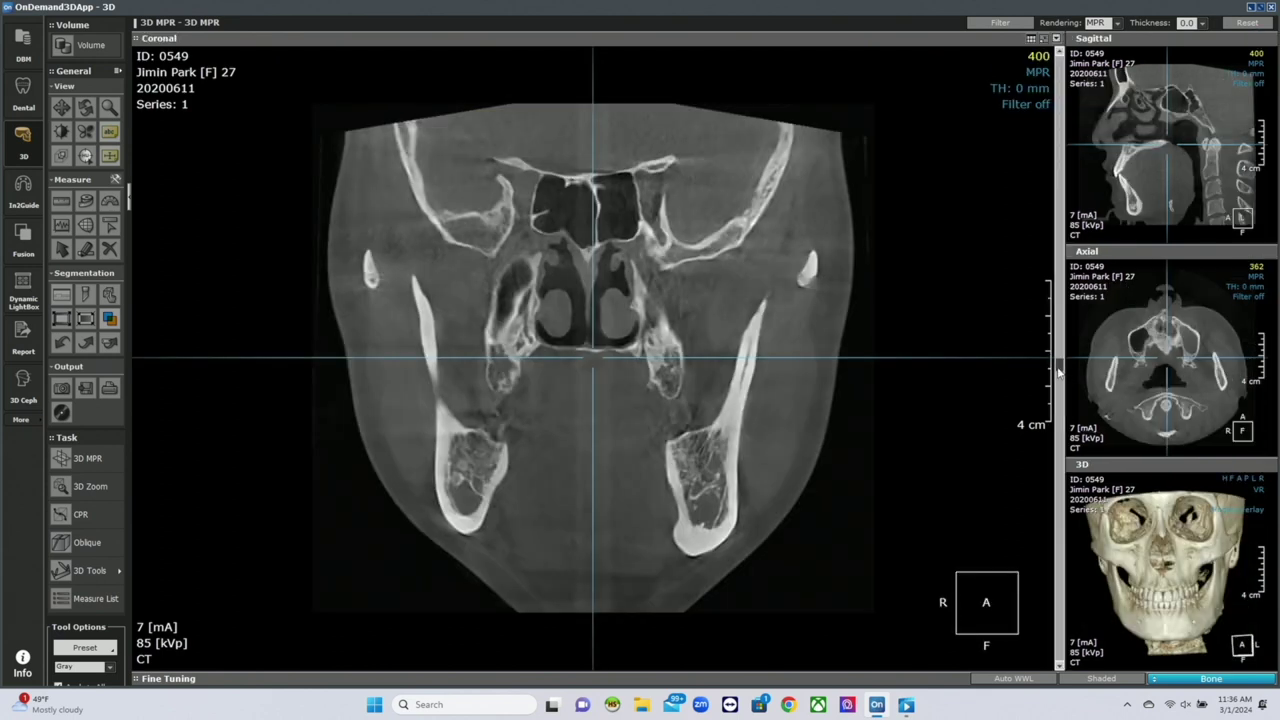
pyautogui.scroll(-5, 1062, 425)
pyautogui.moveTo(1062, 425); pyautogui.dragTo(1064, 473)
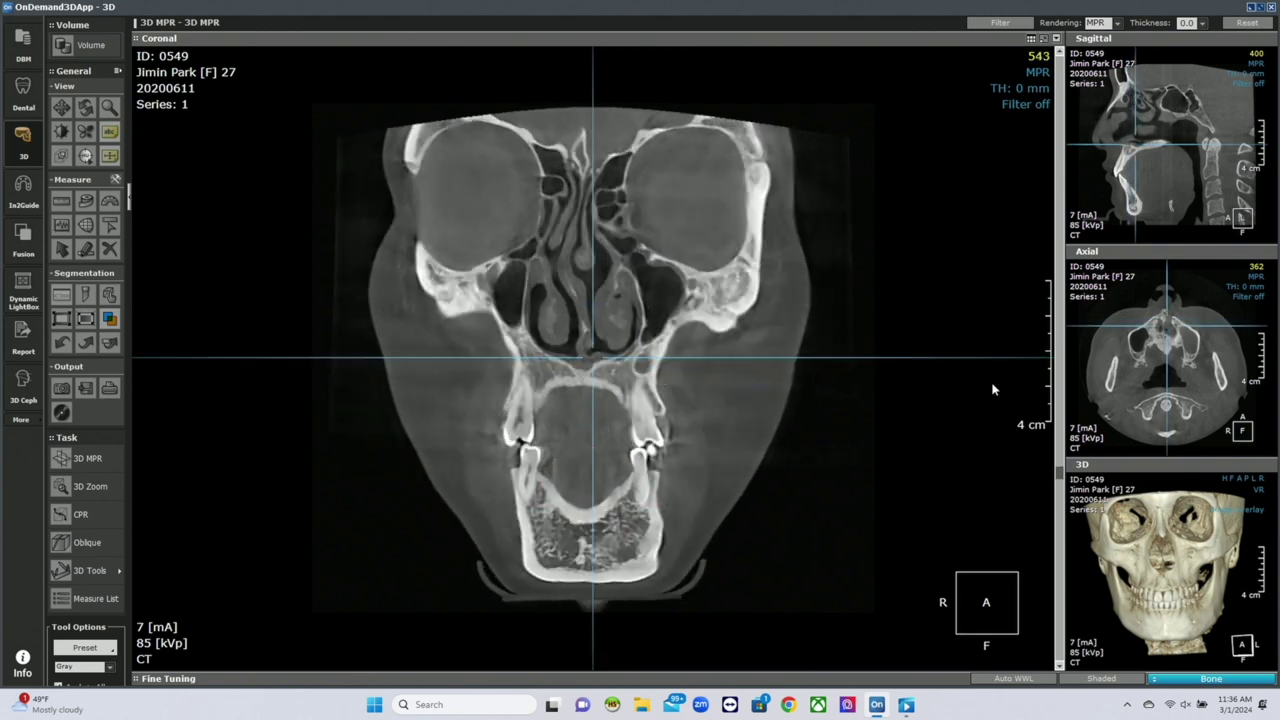
pyautogui.moveTo(1062, 476); pyautogui.dragTo(1057, 432)
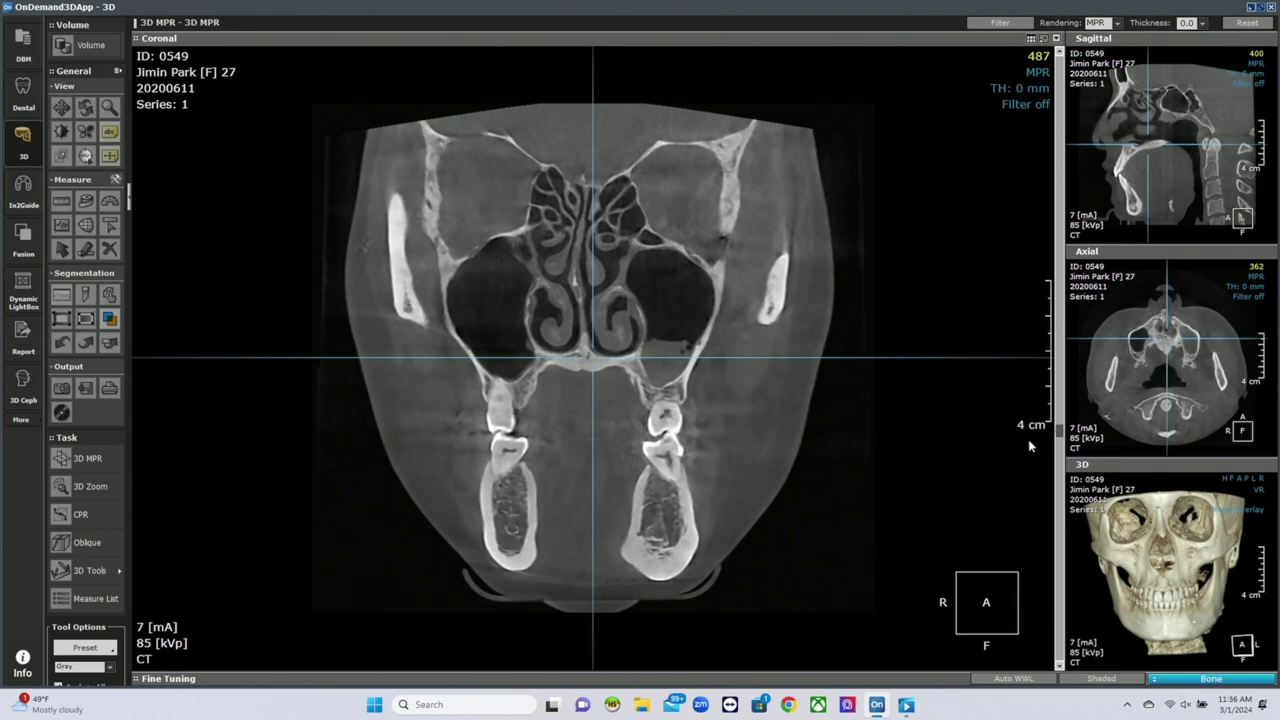
pyautogui.moveTo(1059, 405); pyautogui.dragTo(1059, 201)
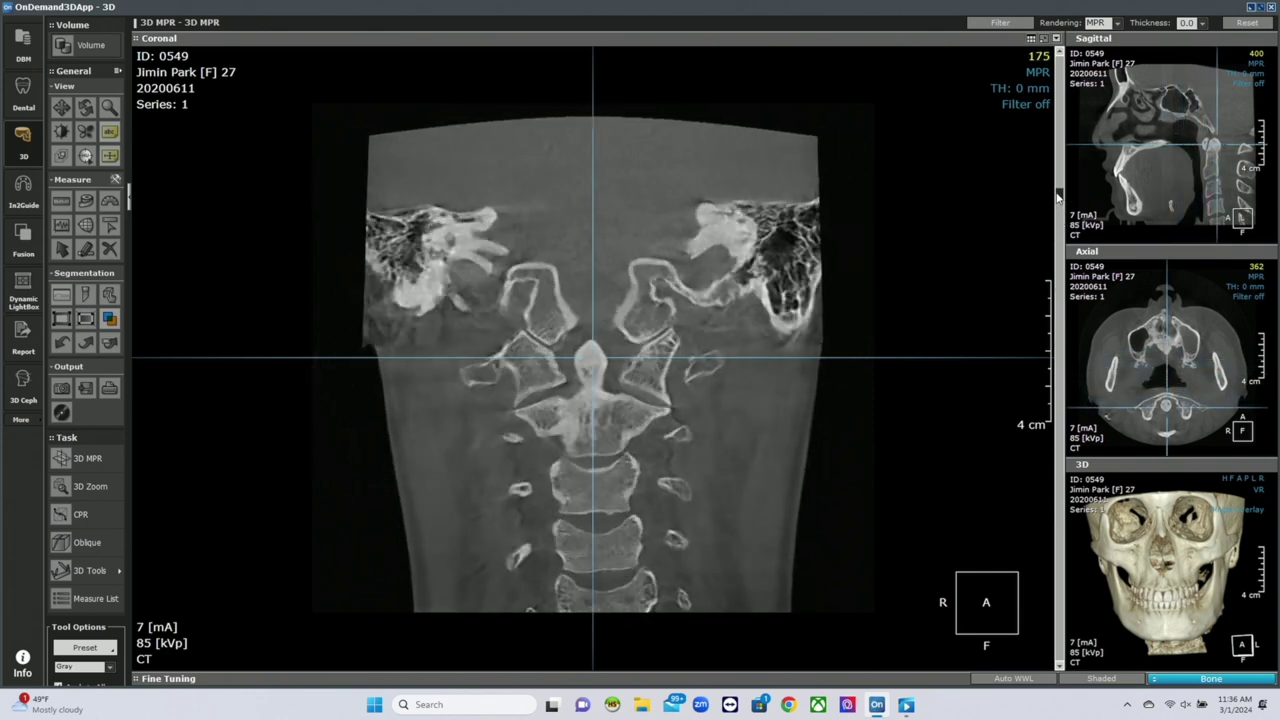